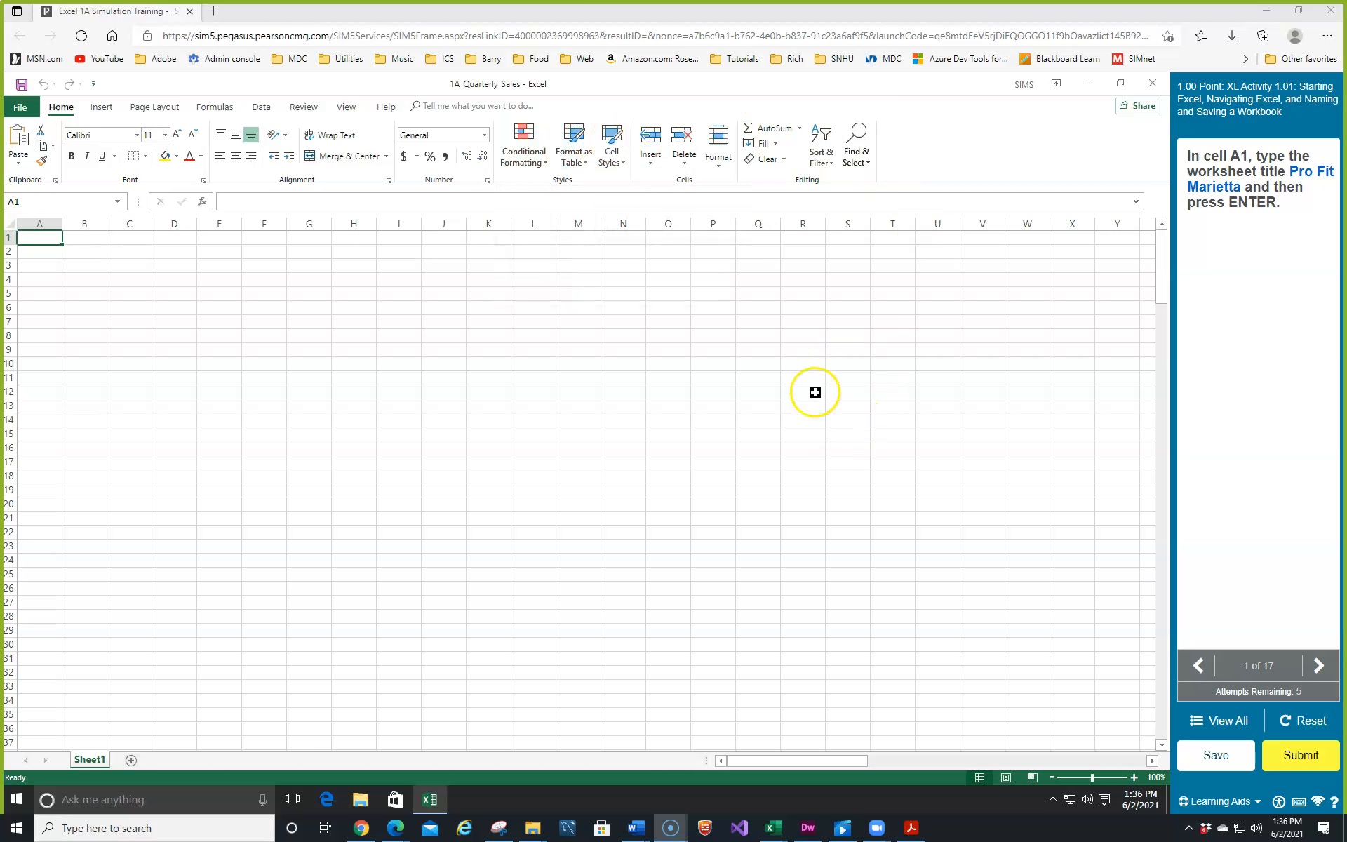
click(799, 129)
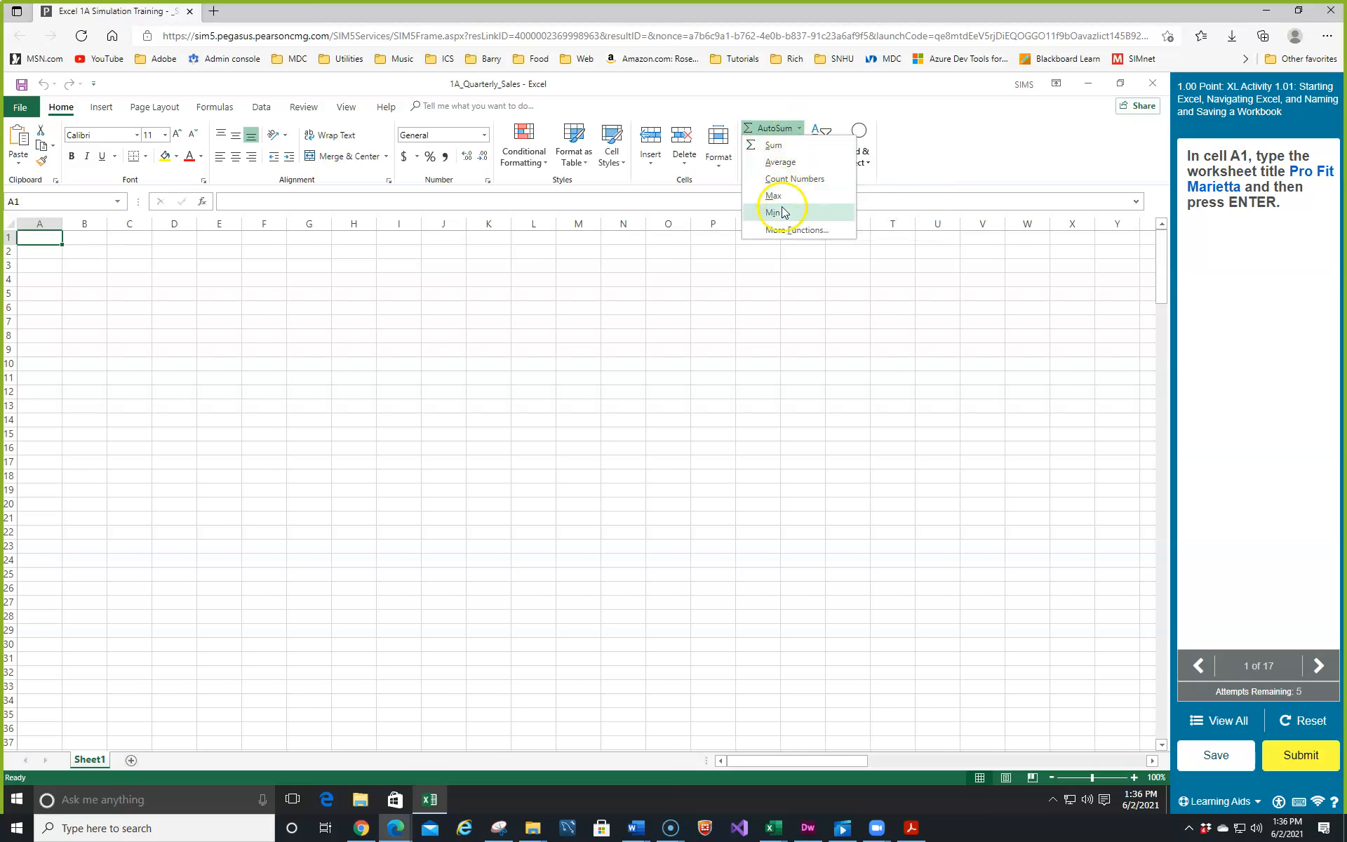
click(598, 92)
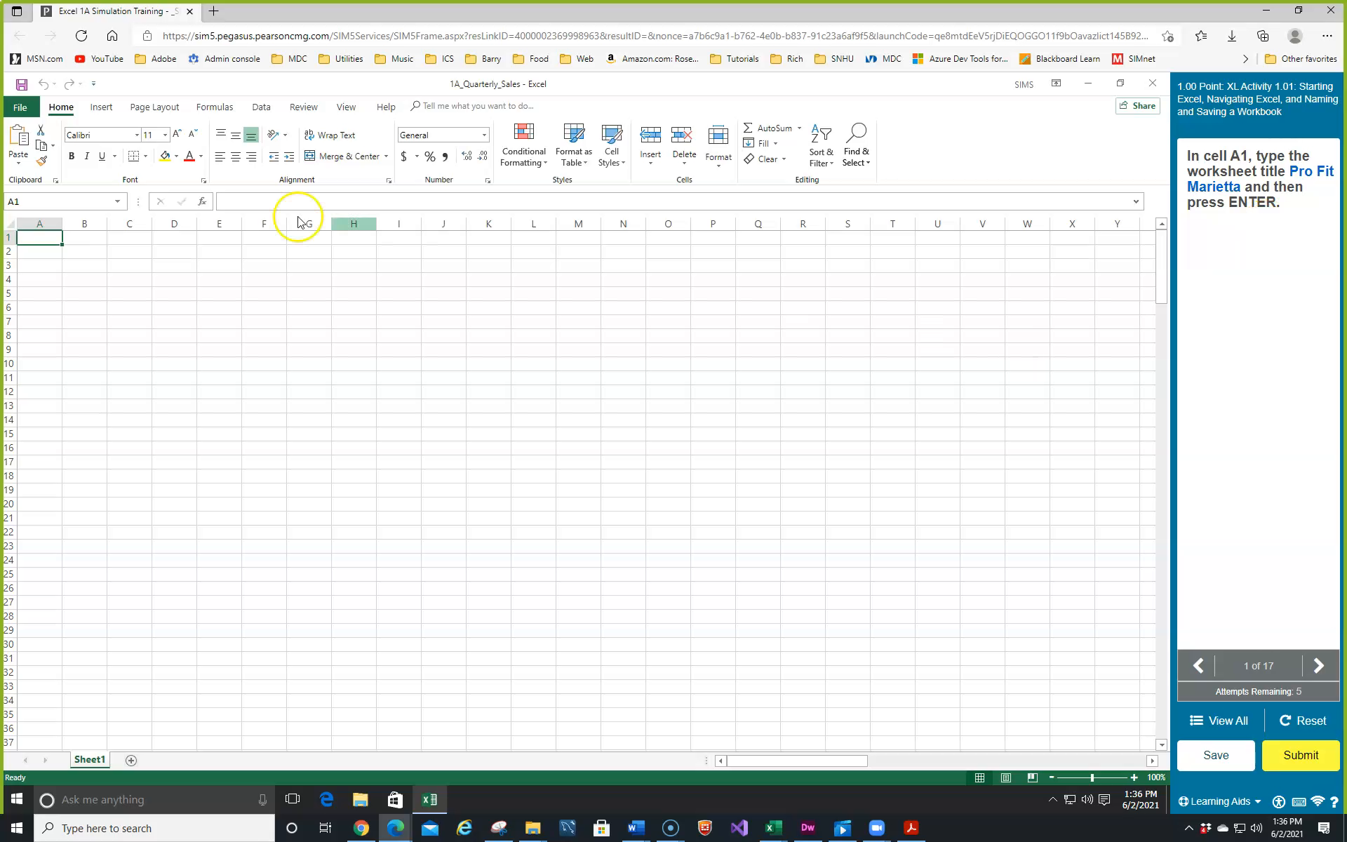
- Enter the worksheet title "Pro Fit Marietta" in cell A1
text(Pro F)
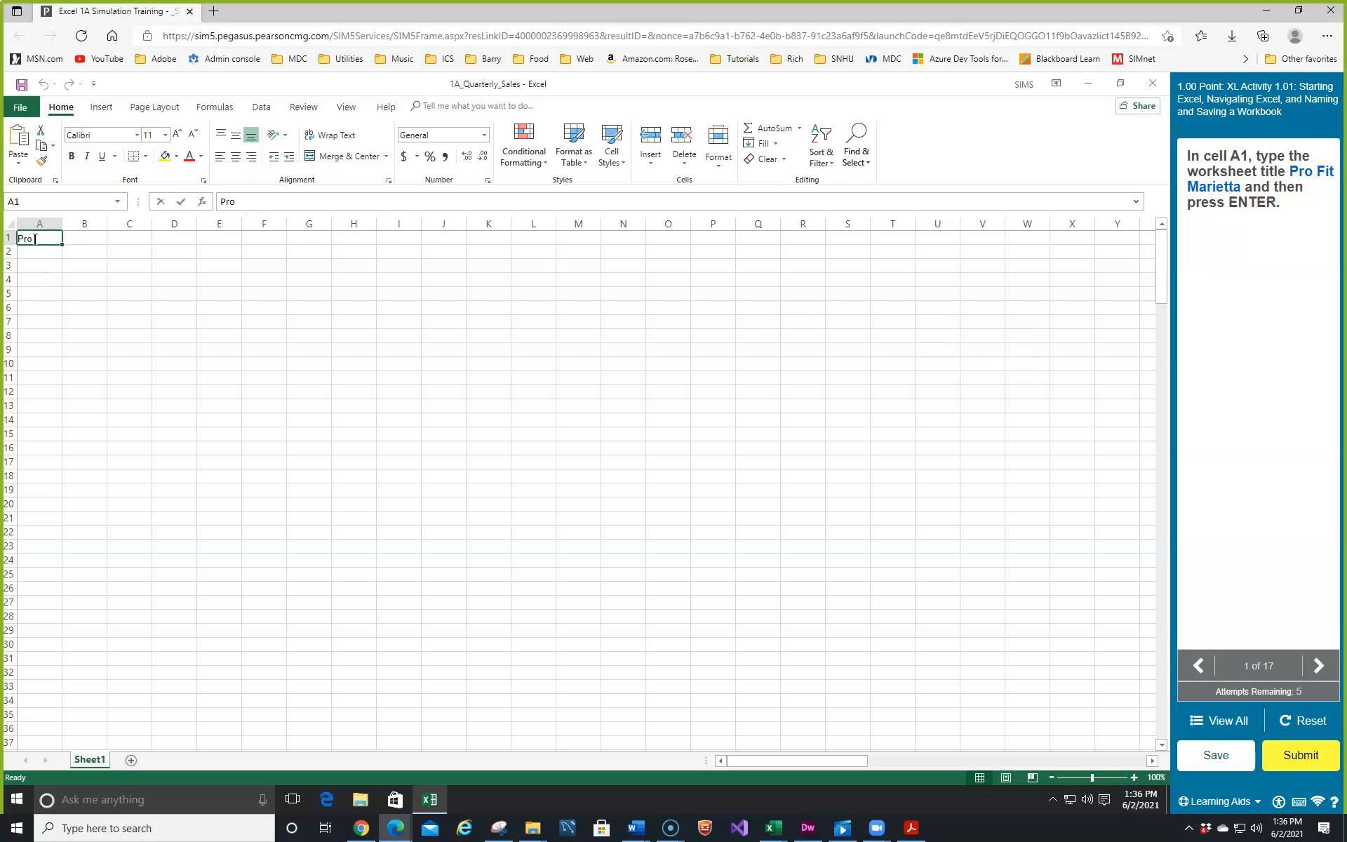
text(it Marietta)
key(Return)
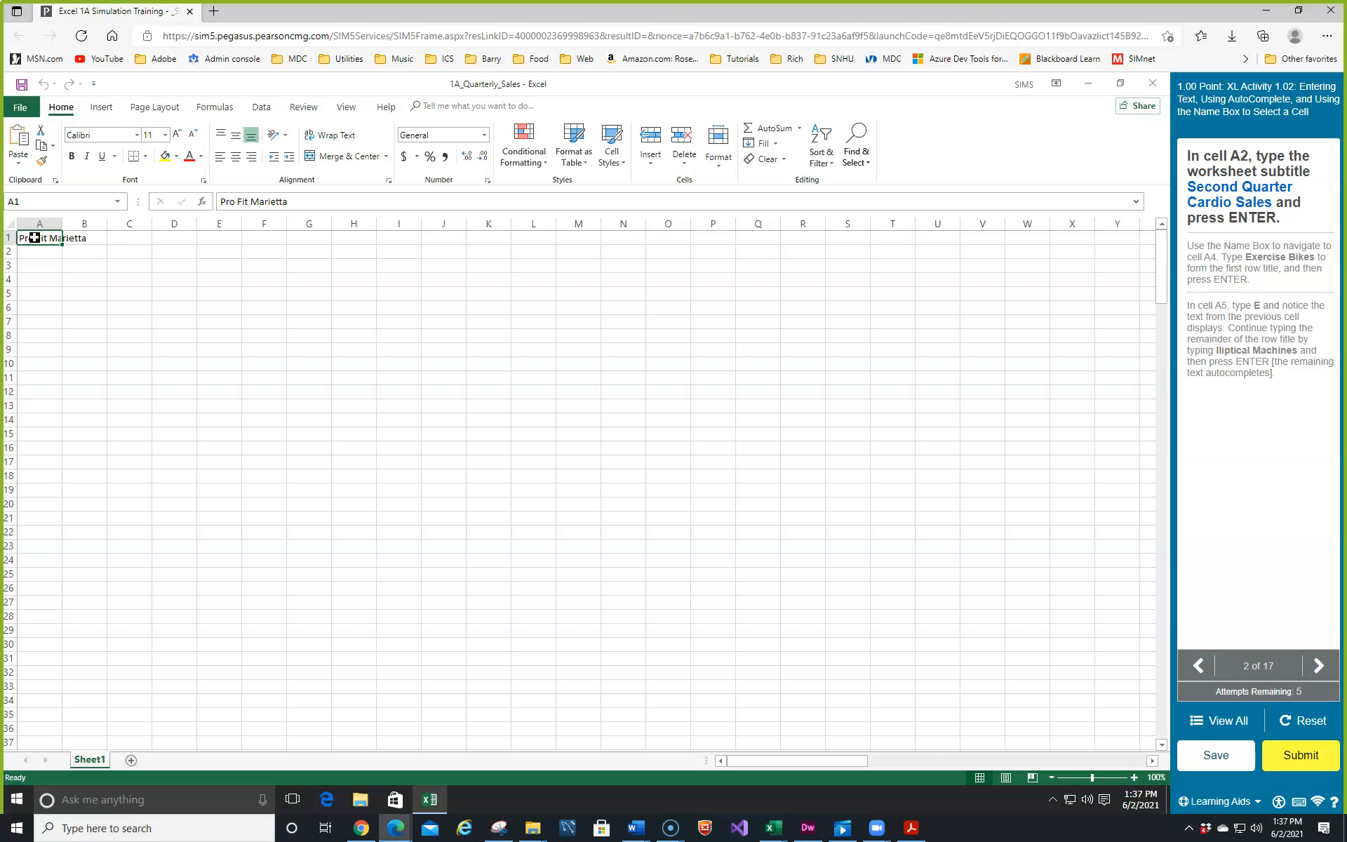
- Enter the worksheet subtitle "Second Quarter Cardio Sales" in cell A2
click(38, 250)
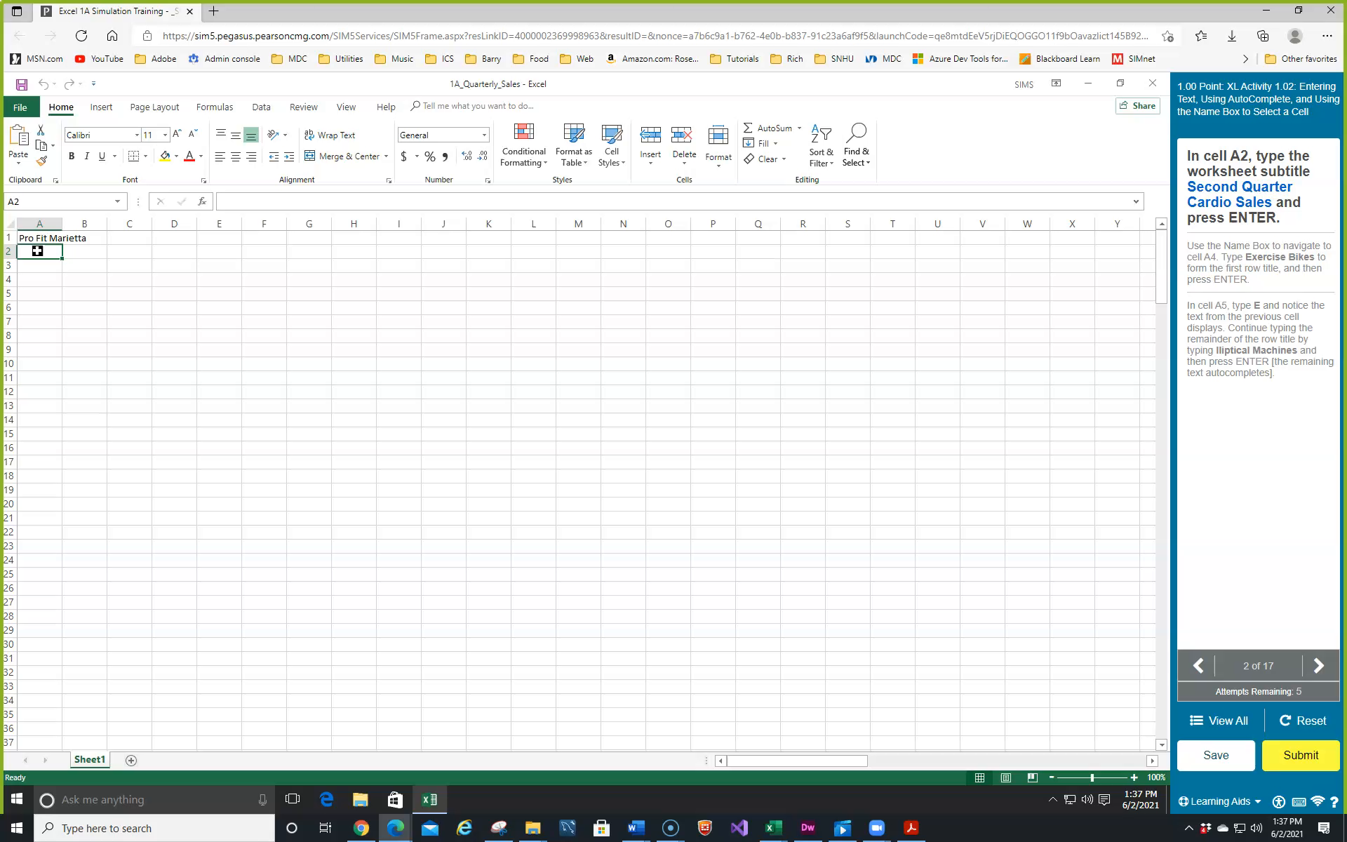
text(Second Quarter Cardio S)
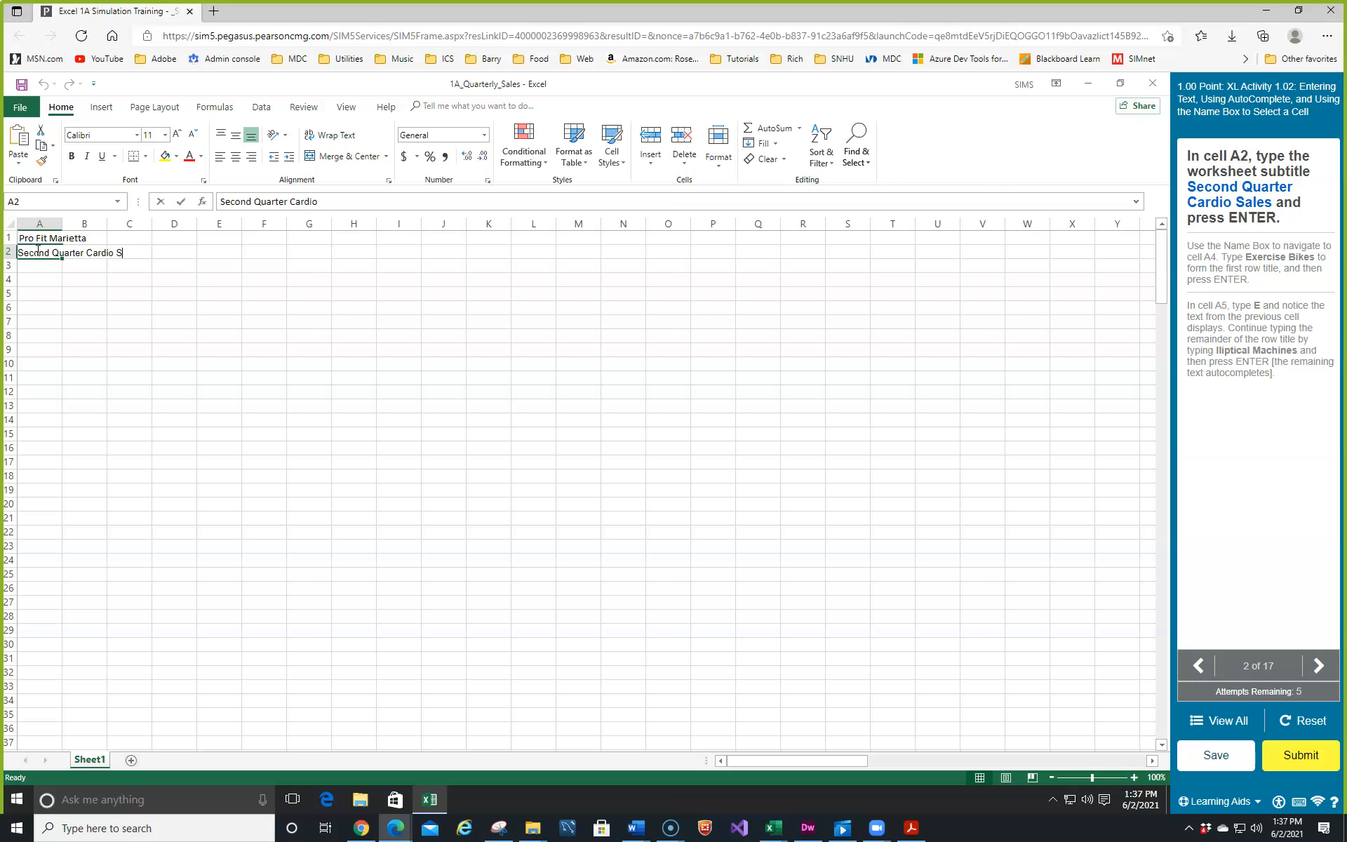
text(ales)
key(Return)
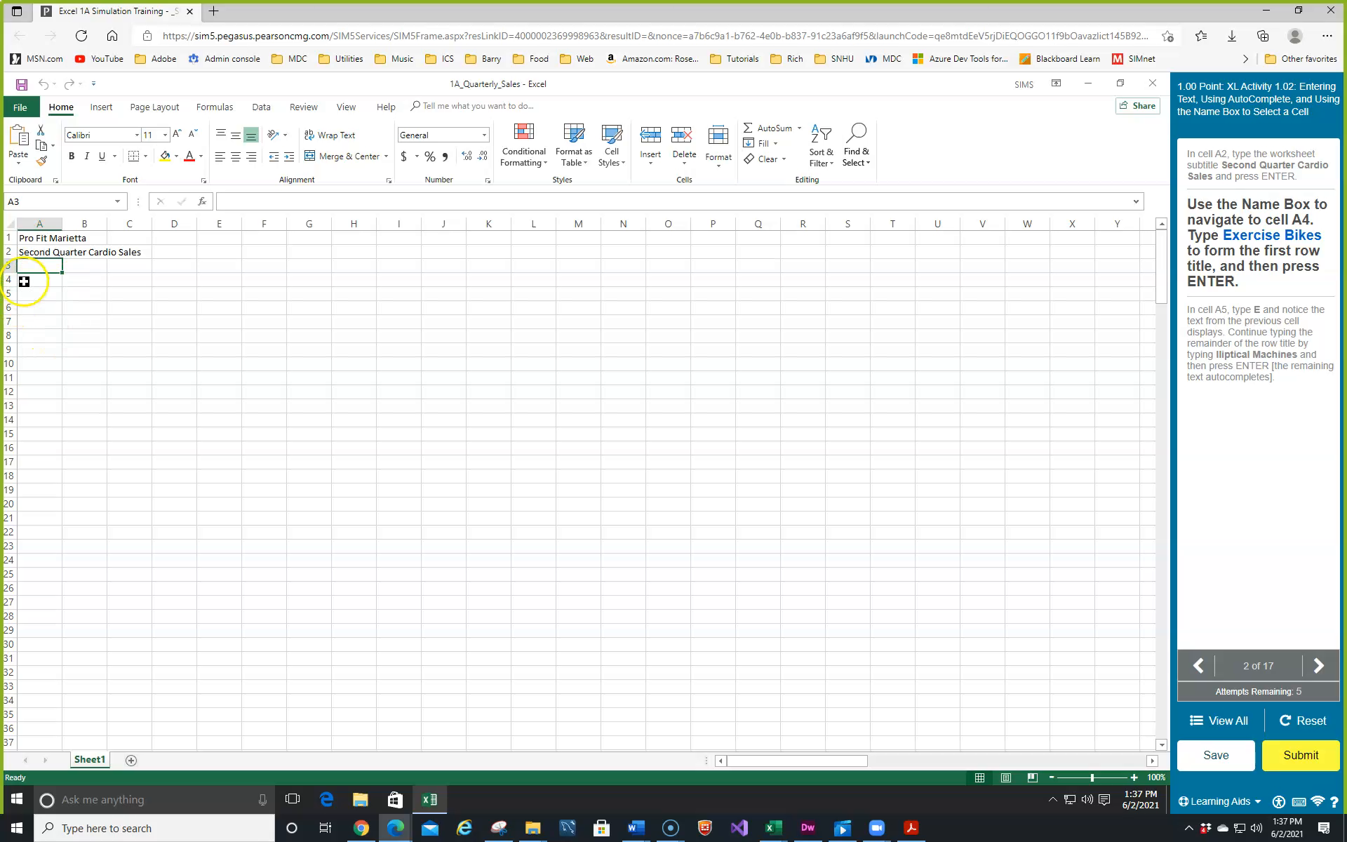
- Jump to cell A4 by its cell reference and enter the row title "Exercise Bikes"
click(42, 202)
text(a4)
key(Return)
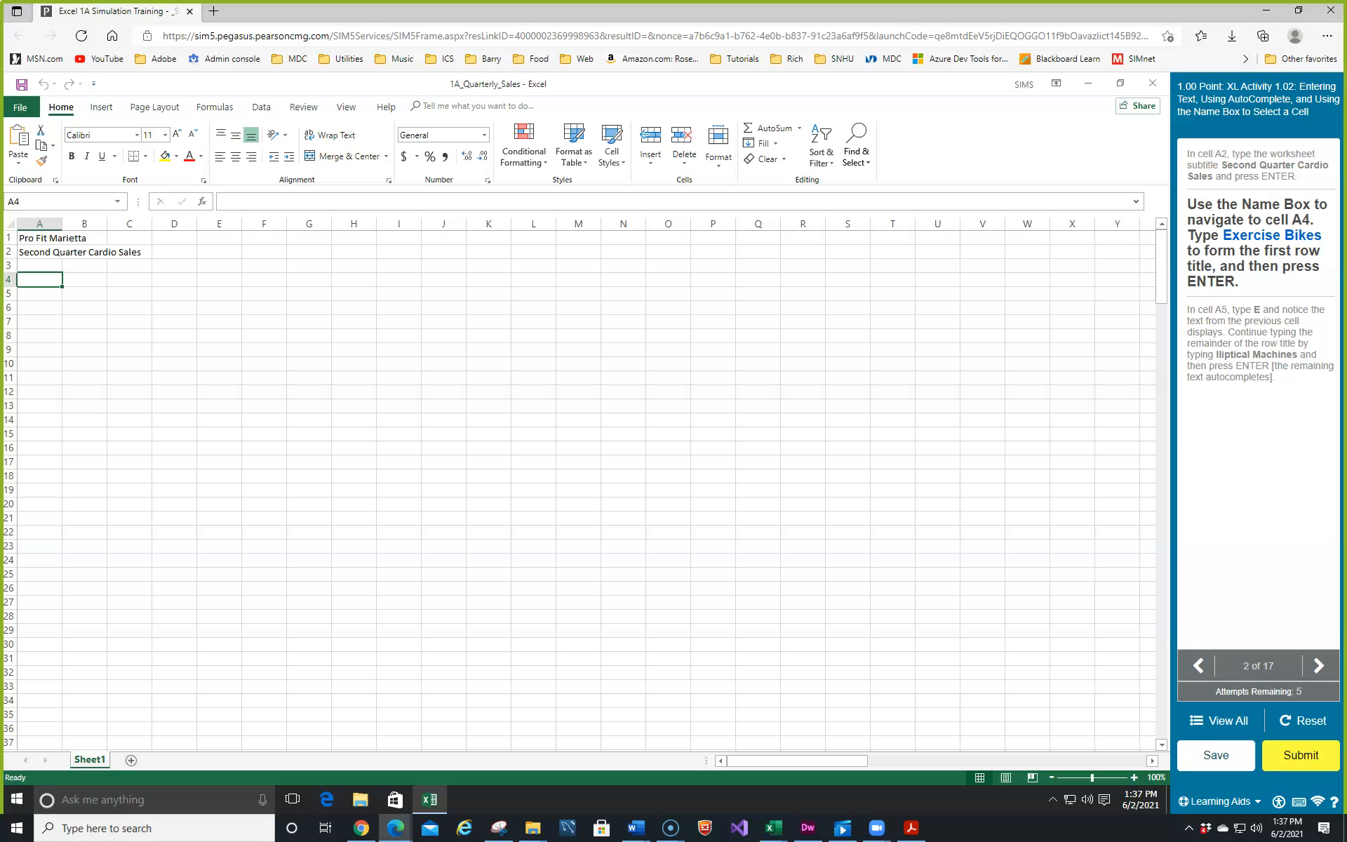
text(Exercise Bikes)
key(Return)
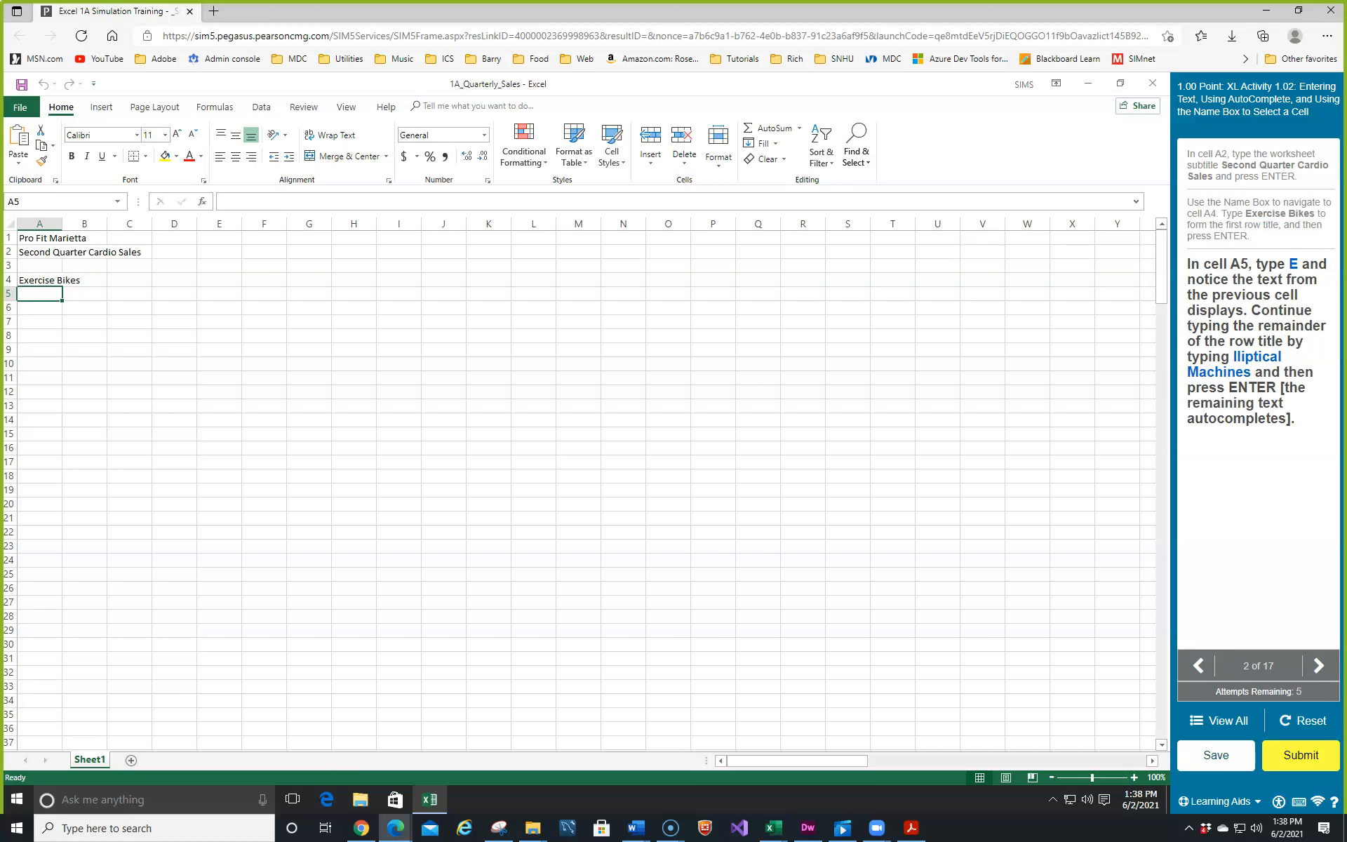
- Enter the row title "Elliptical Machines" in cell A5, overriding the AutoComplete suggestion
click(37, 292)
click(173, 294)
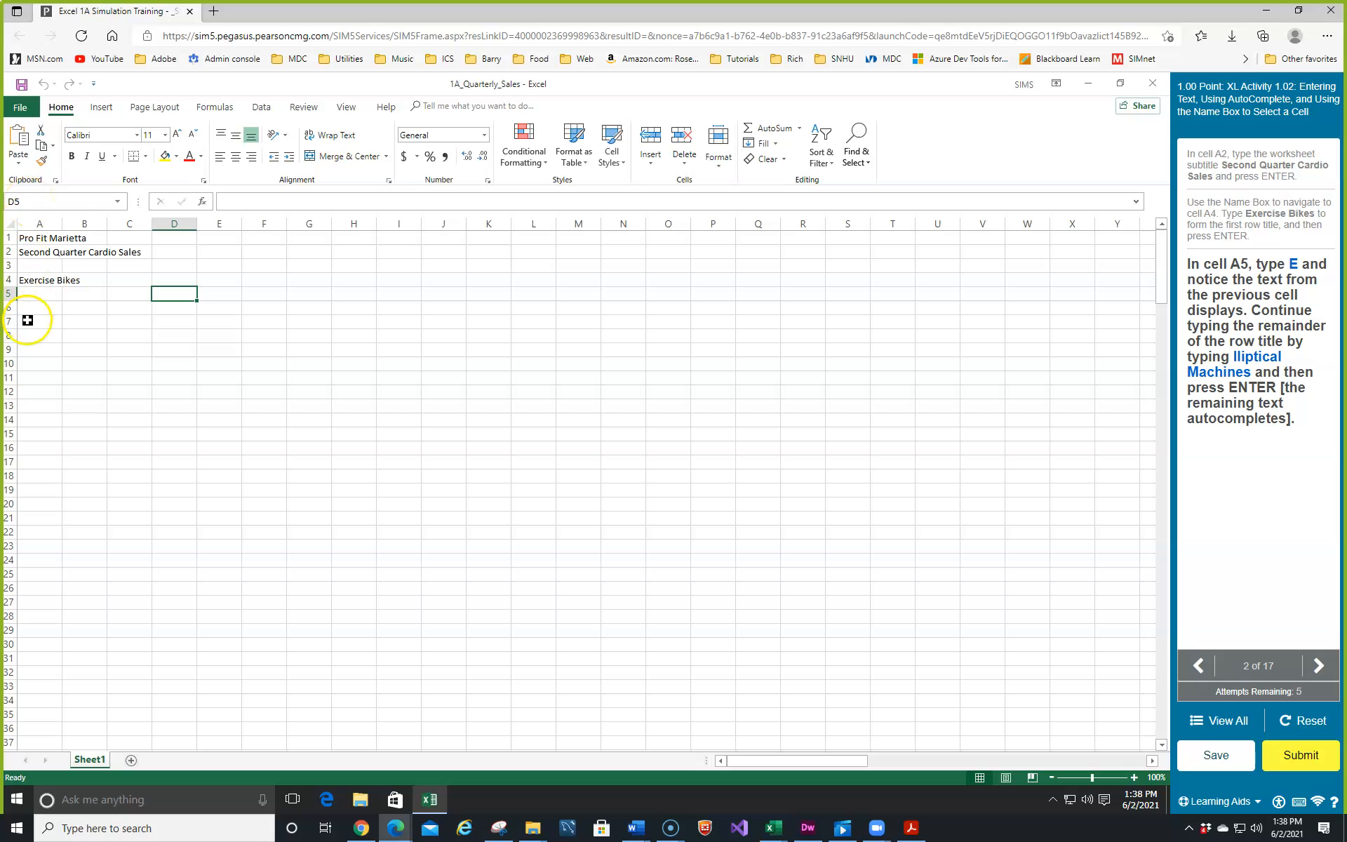
click(27, 294)
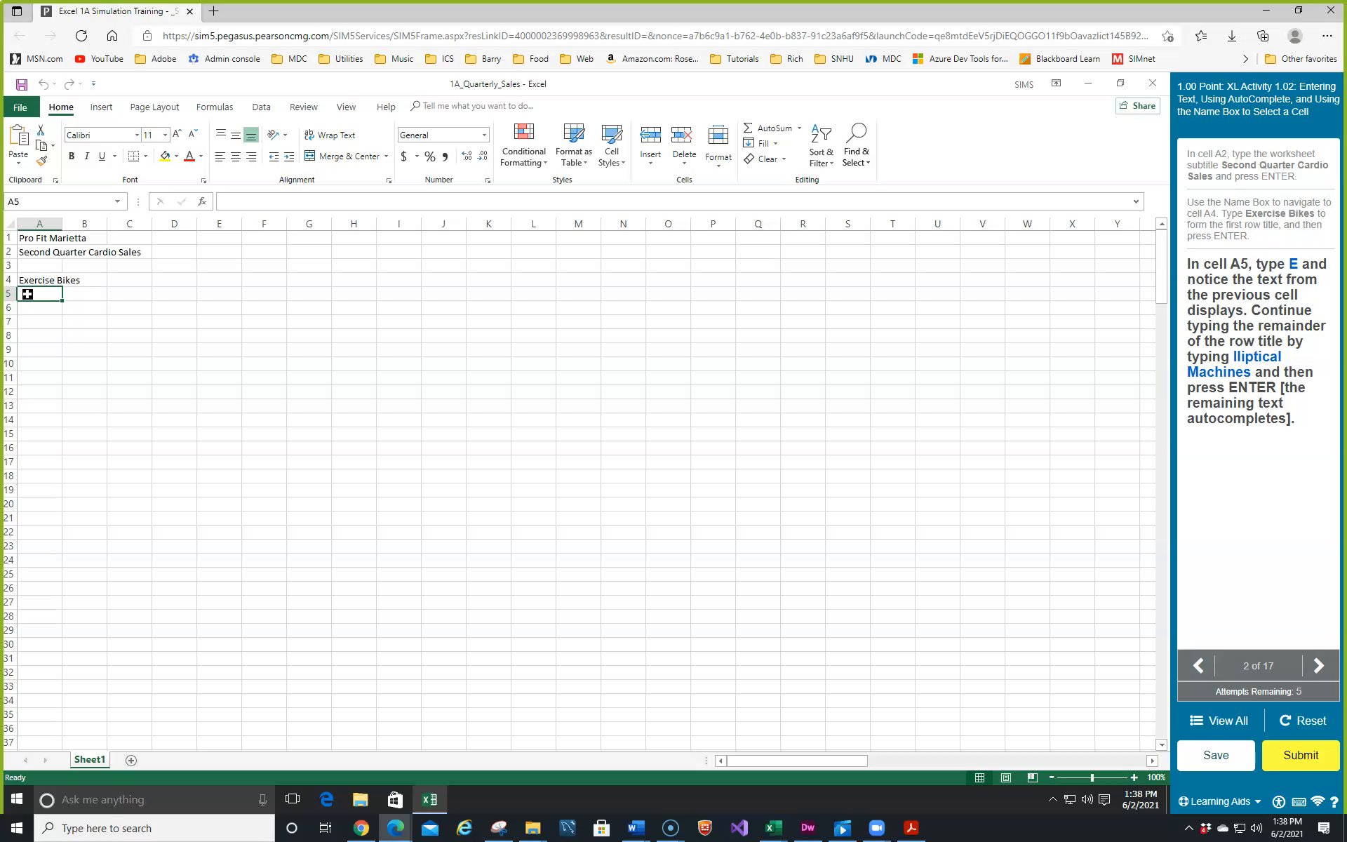
text(E)
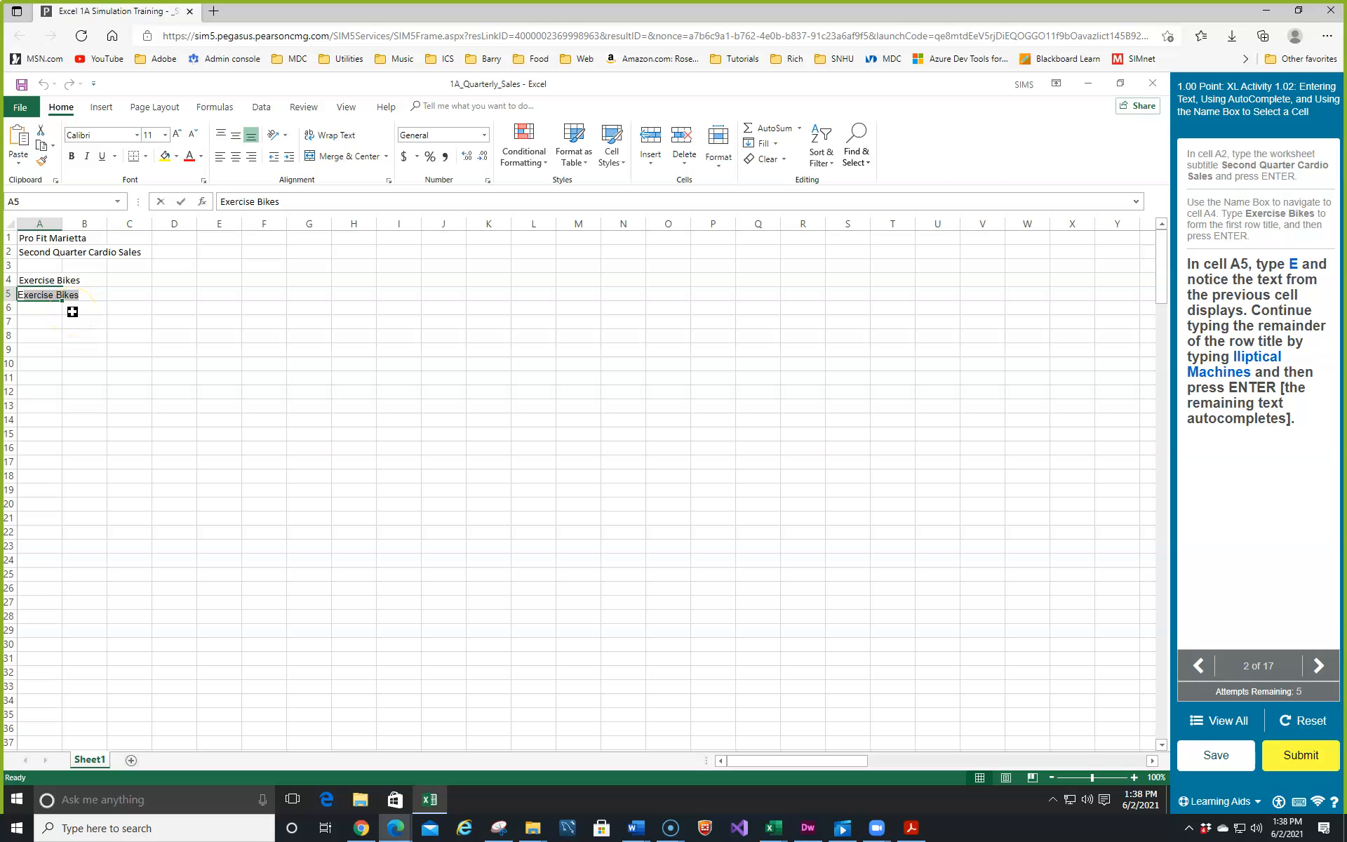
text(llptical Machines)
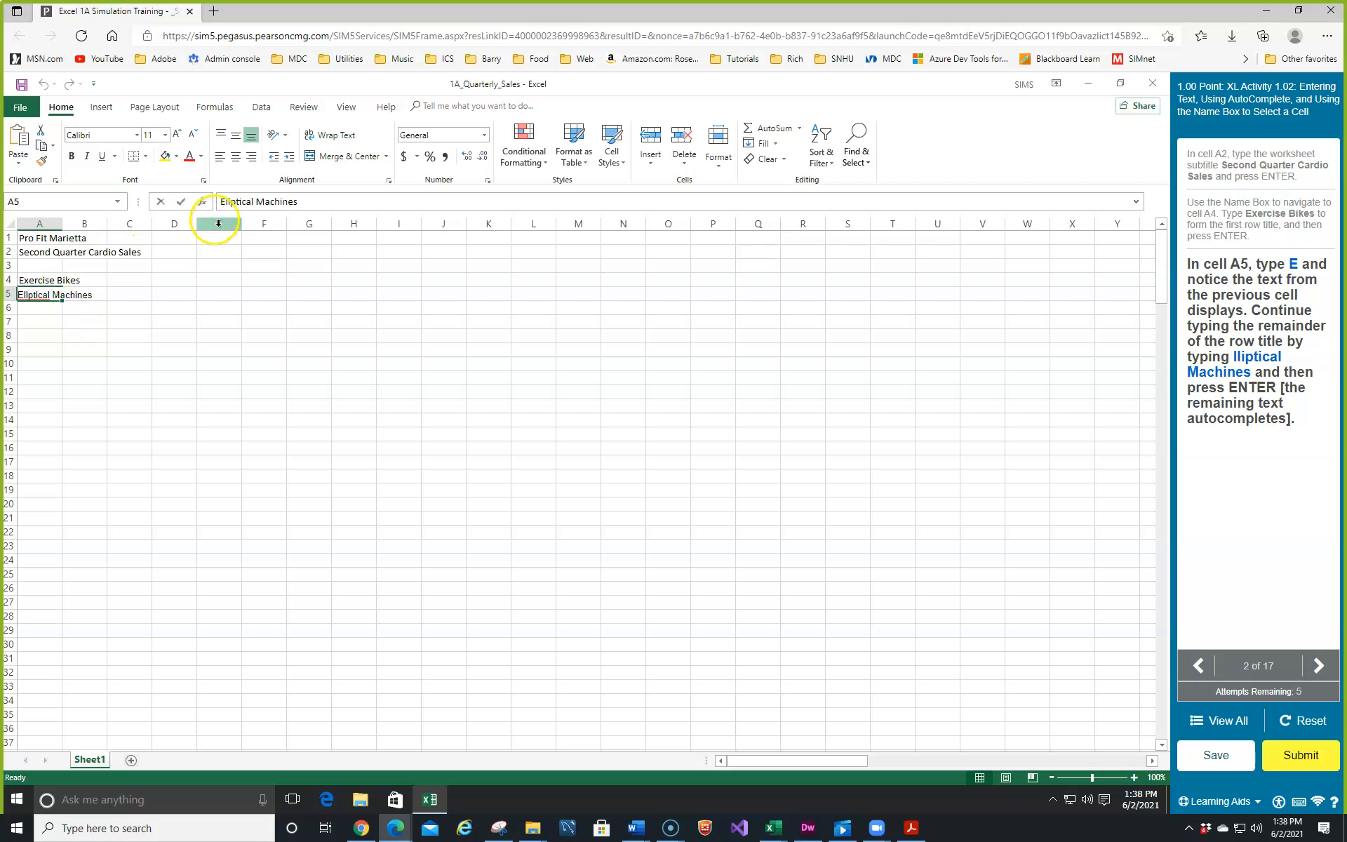
click(226, 204)
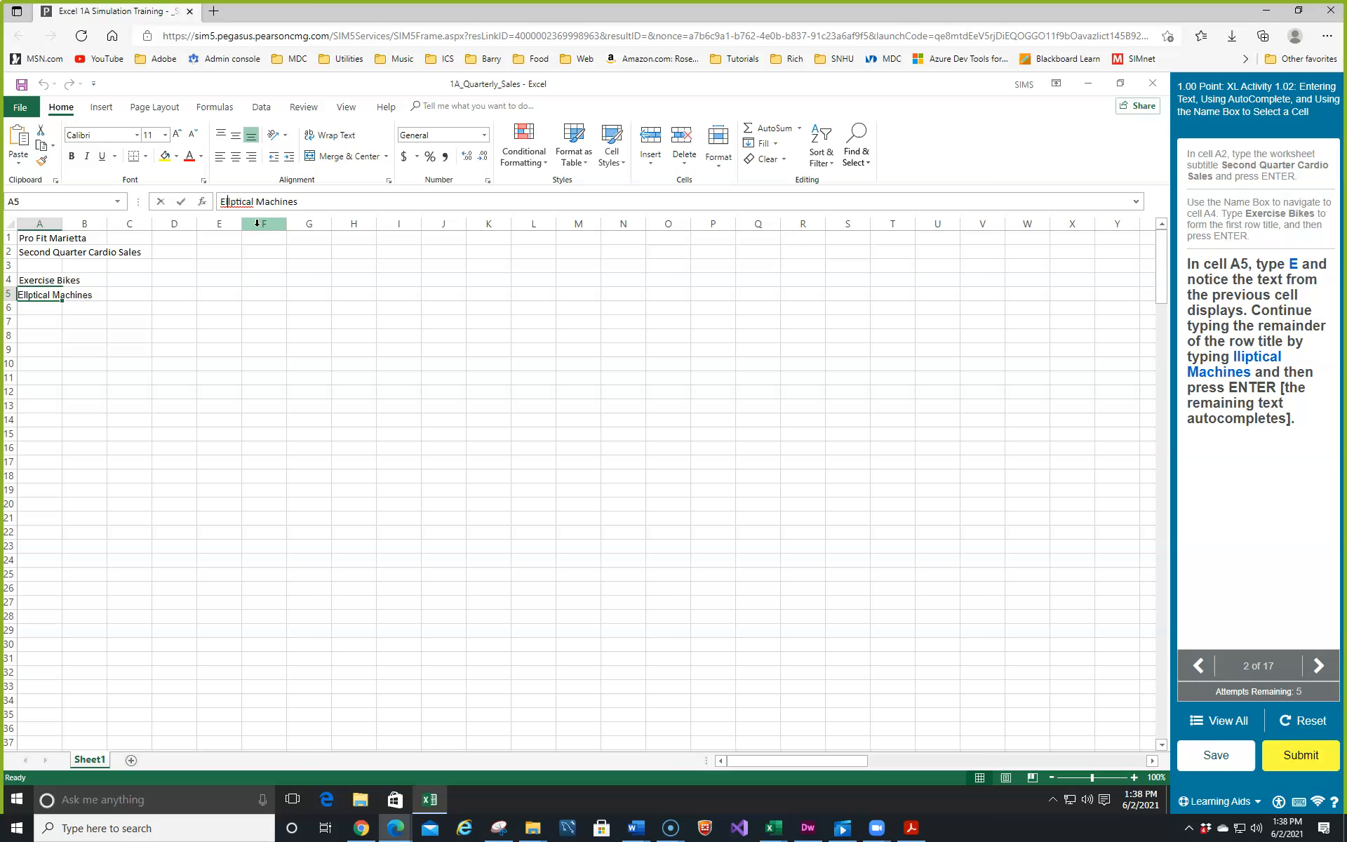
text(i)
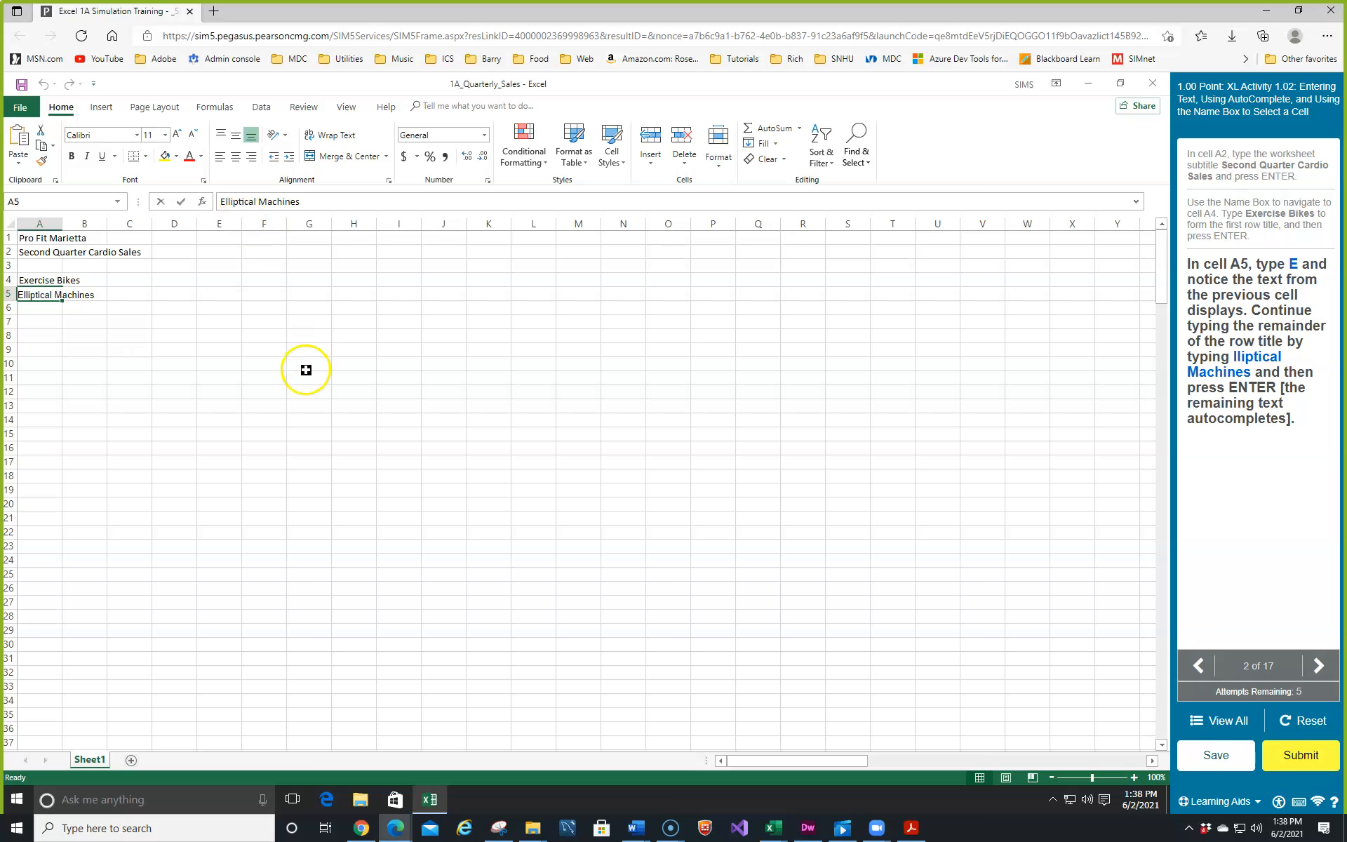
key(Return)
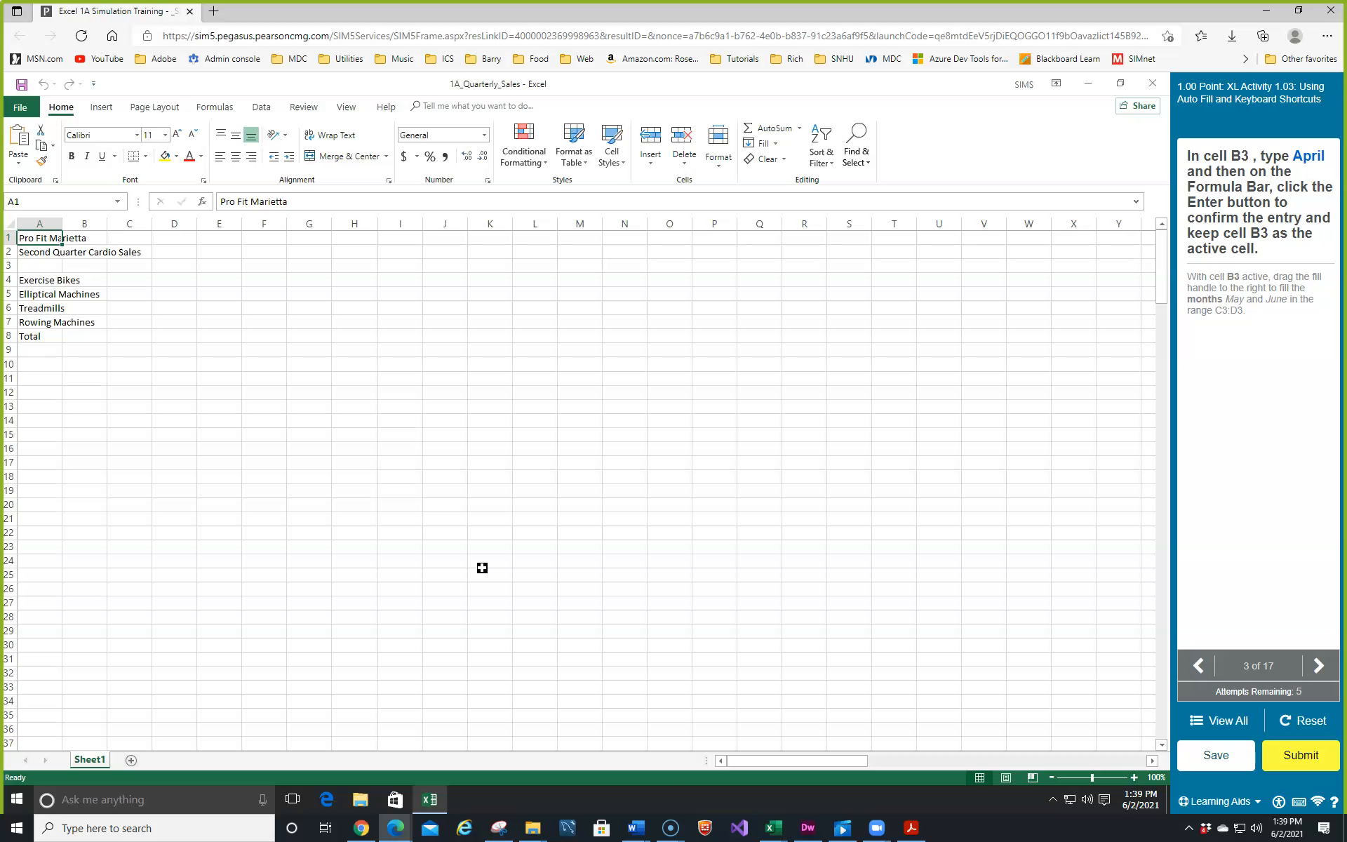
- Enter "April" in cell B3 and confirm it while keeping B3 the active cell
click(87, 266)
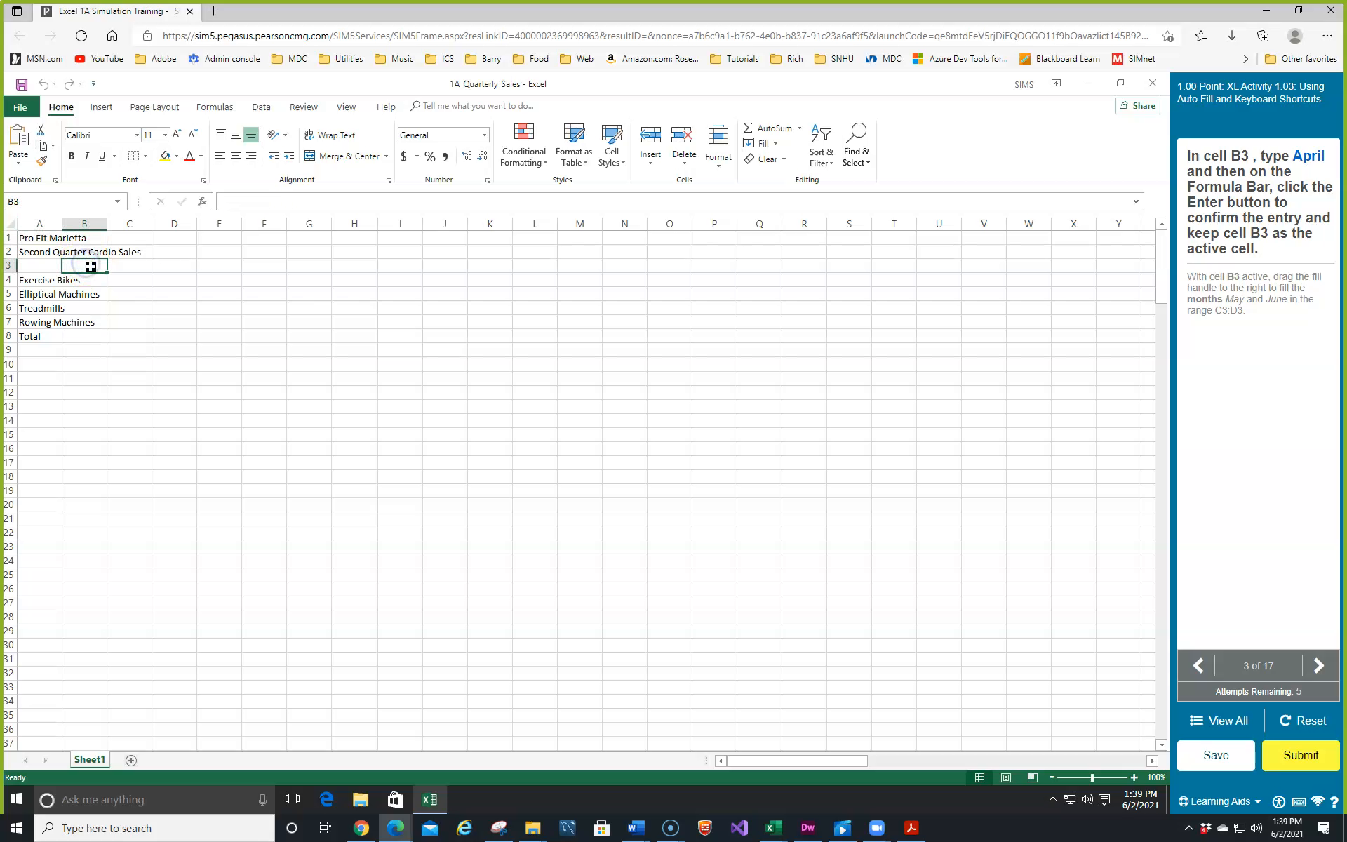
text(April)
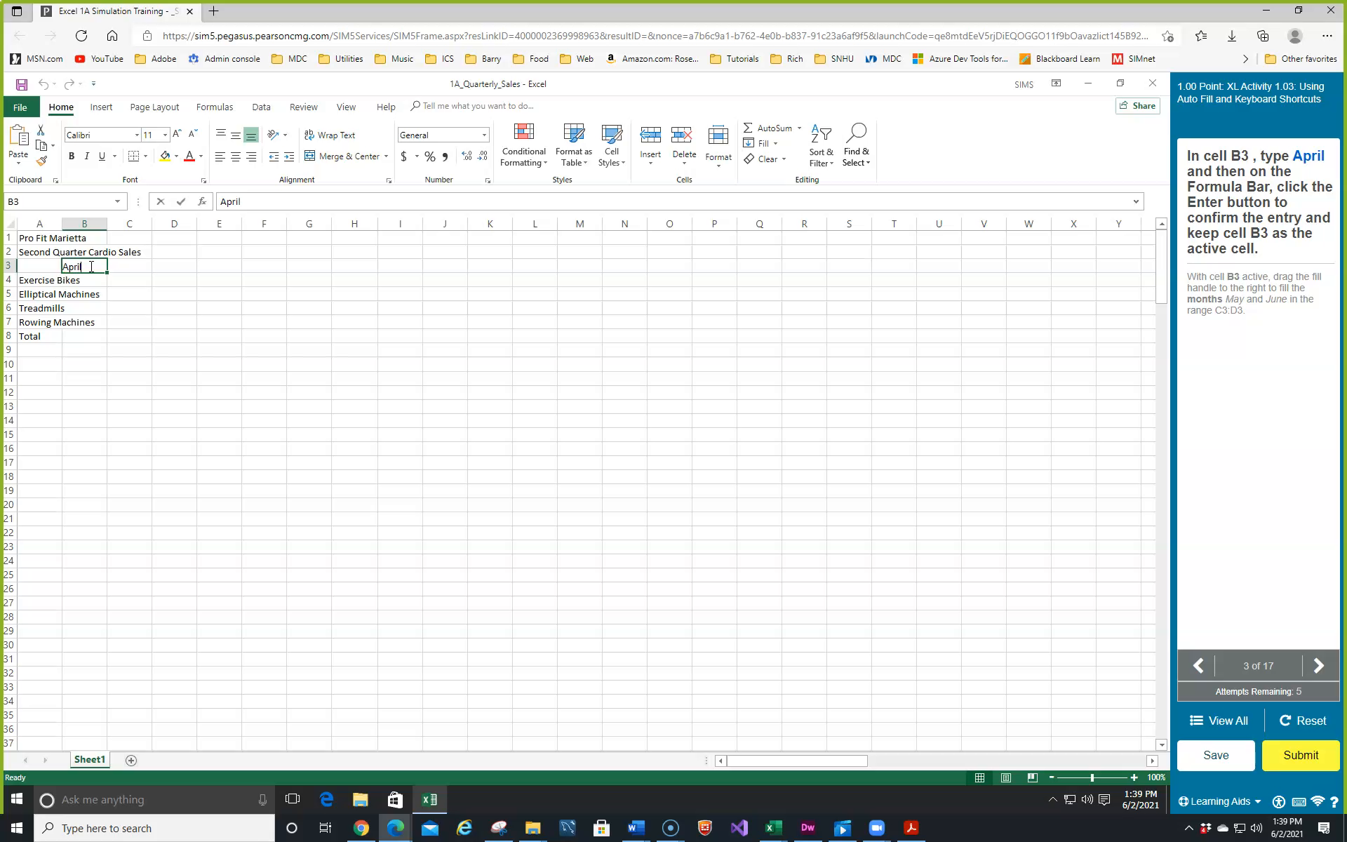
click(181, 202)
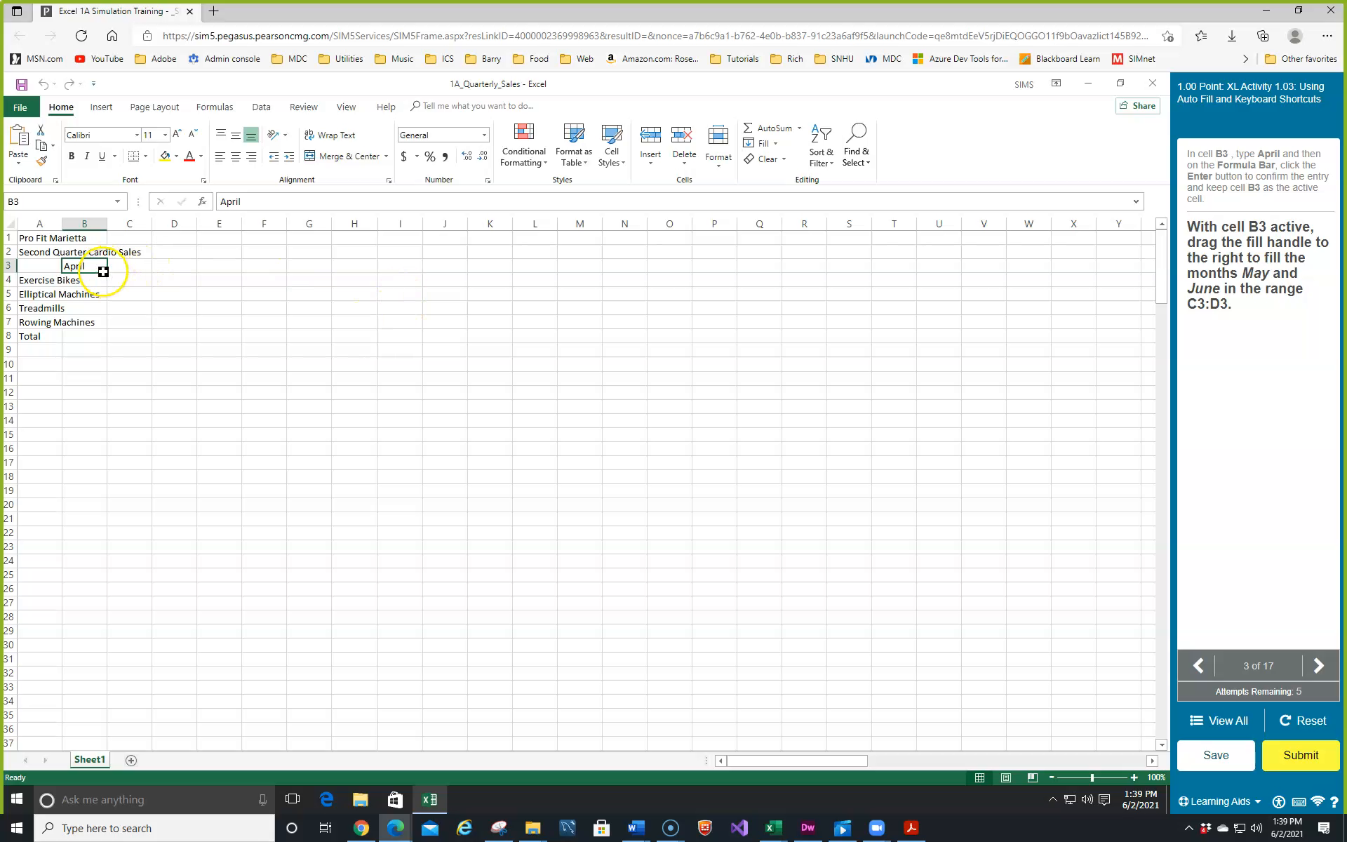
- Auto-fill the month series from cell B3 across C3:D3 with May and June
drag(103, 271, 166, 270)
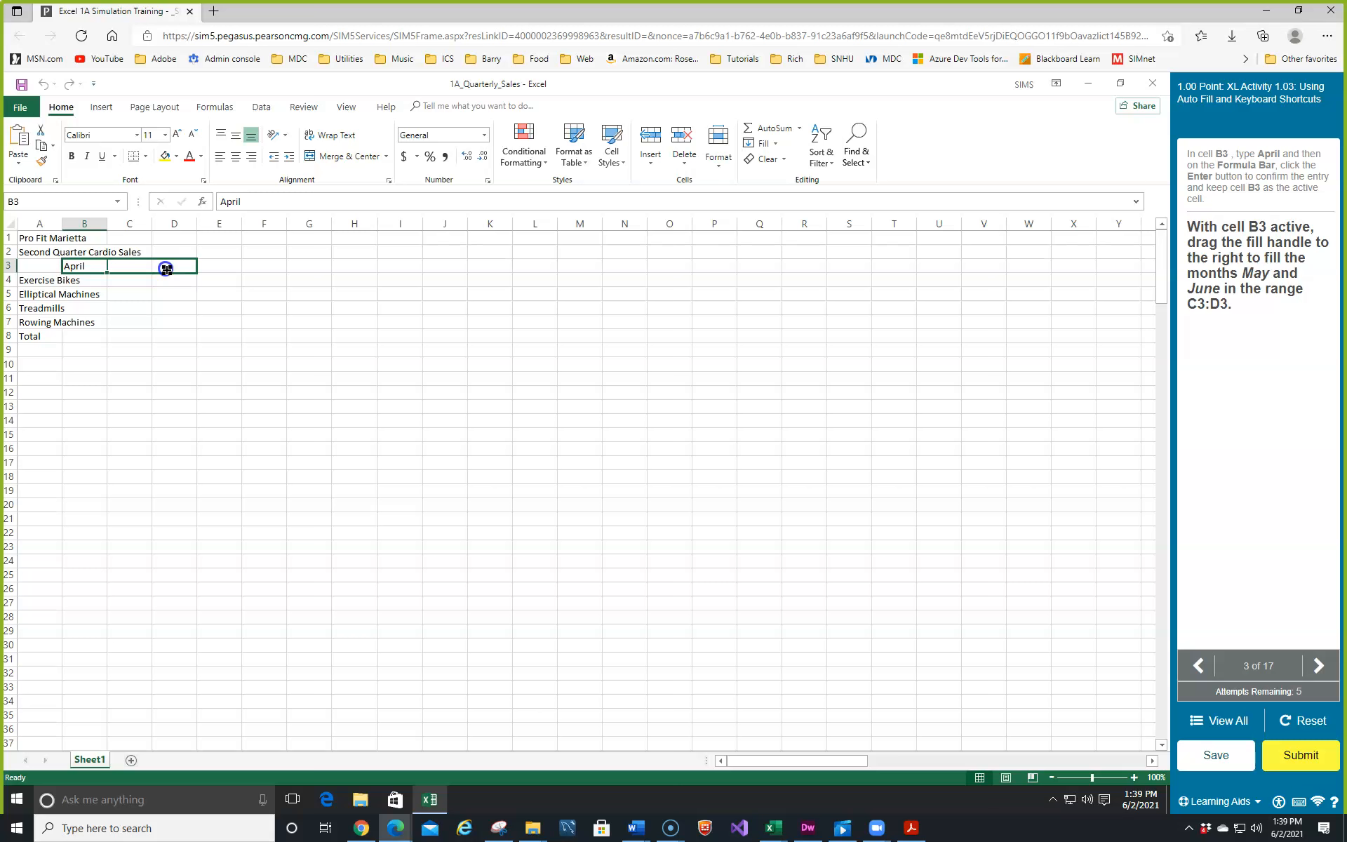
drag(167, 270, 166, 268)
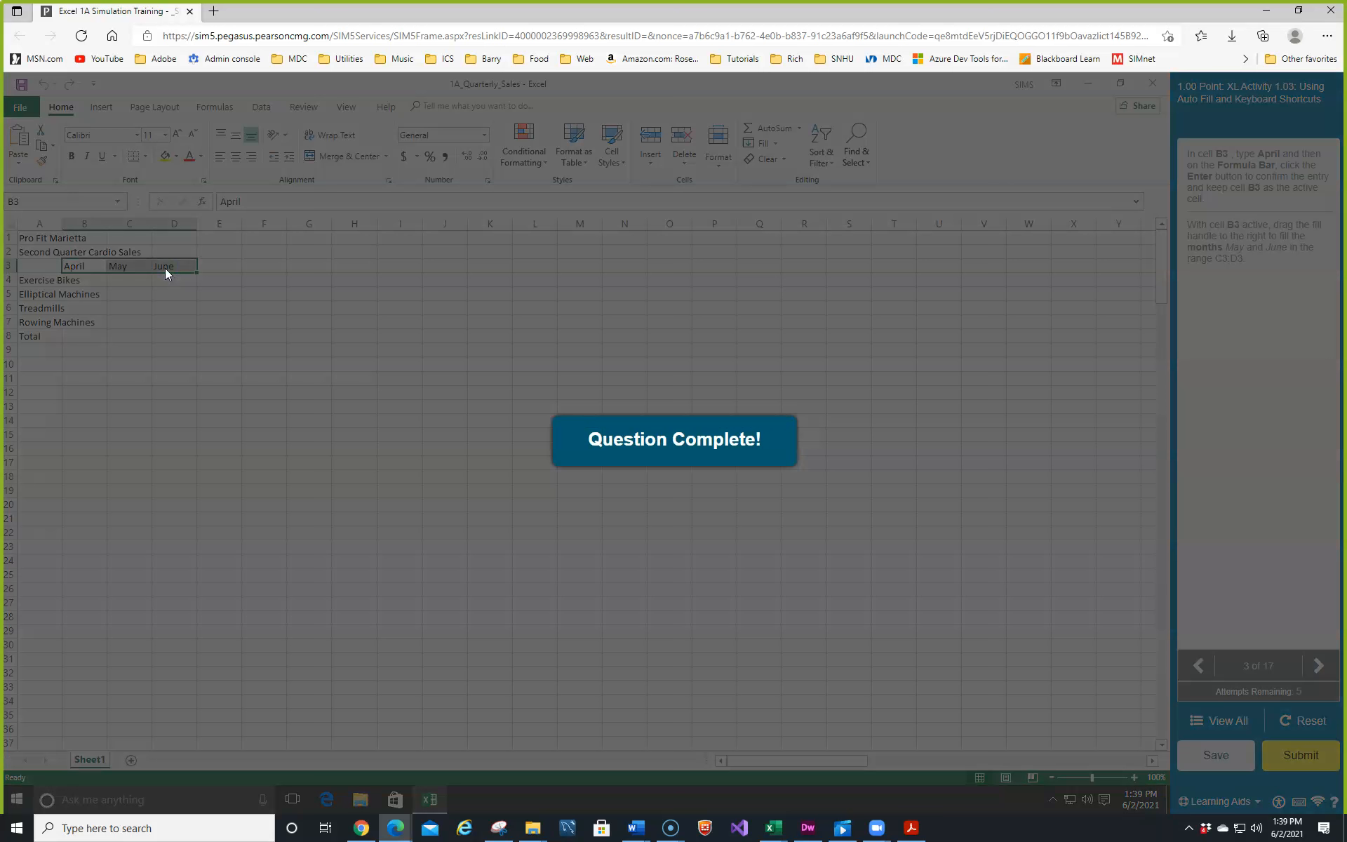
click(152, 267)
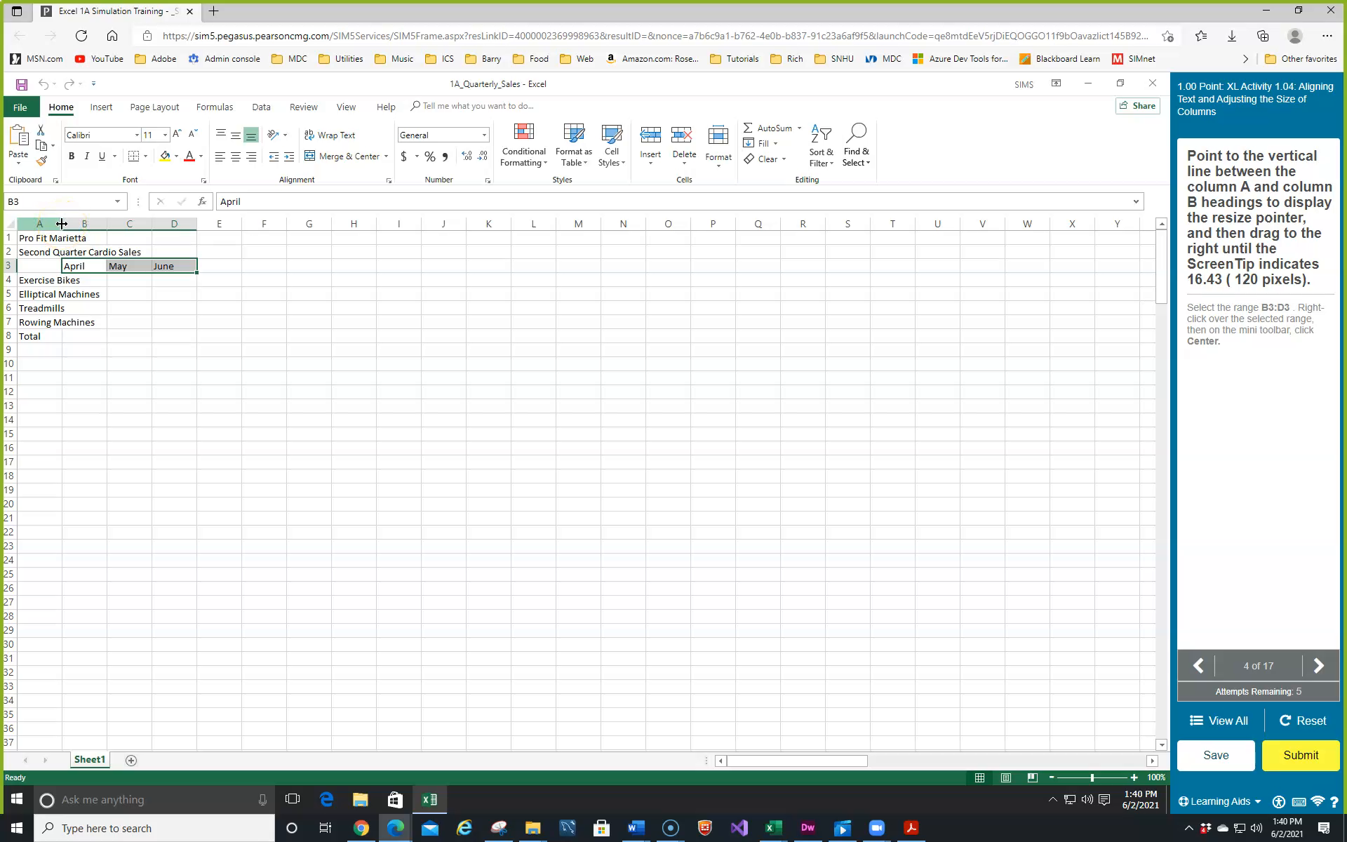
- Widen column A to 16.43 (120 pixels)
drag(62, 224, 62, 224)
drag(62, 223, 102, 233)
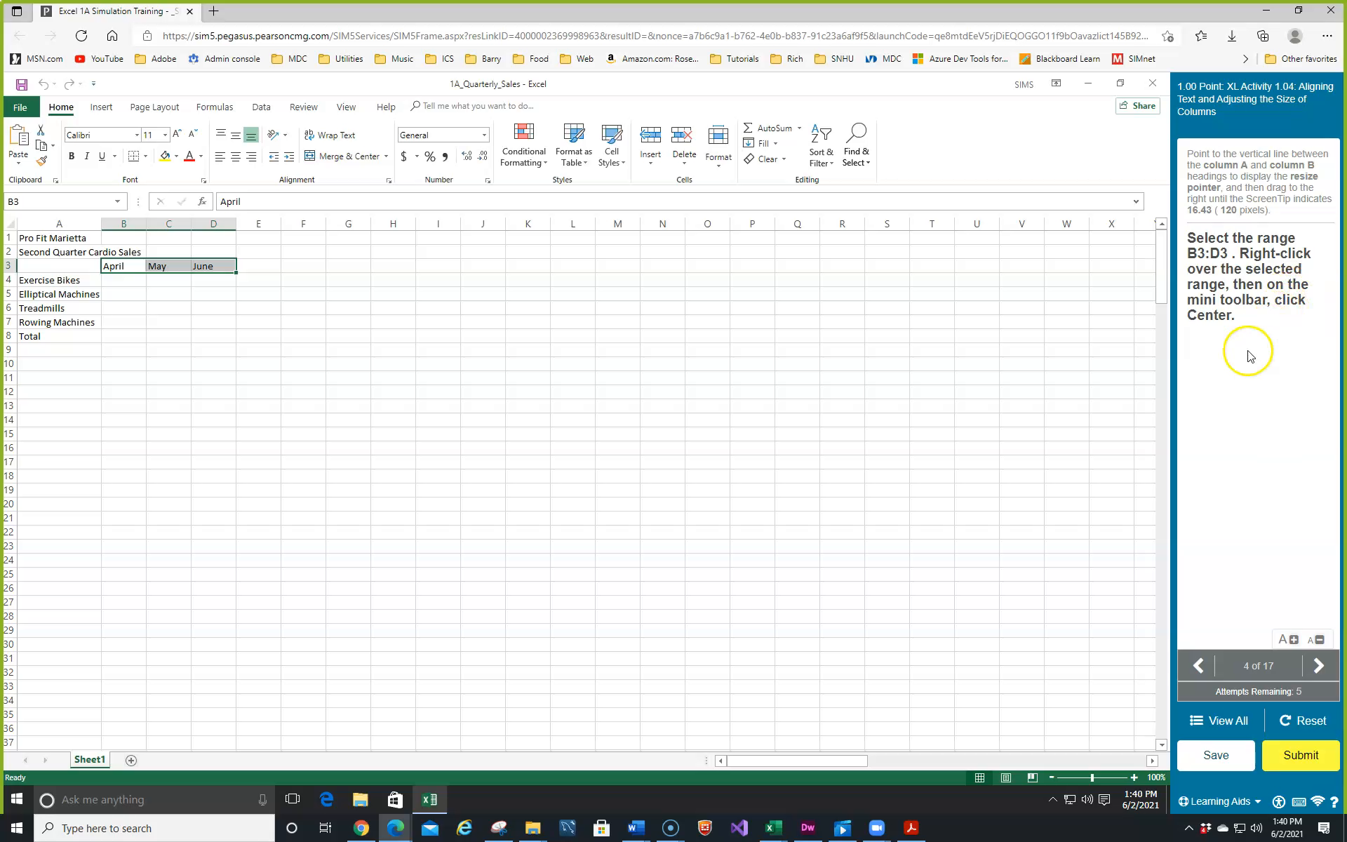
- Center the month headings in the range B3:D3 horizontally
click(119, 265)
drag(119, 265, 212, 271)
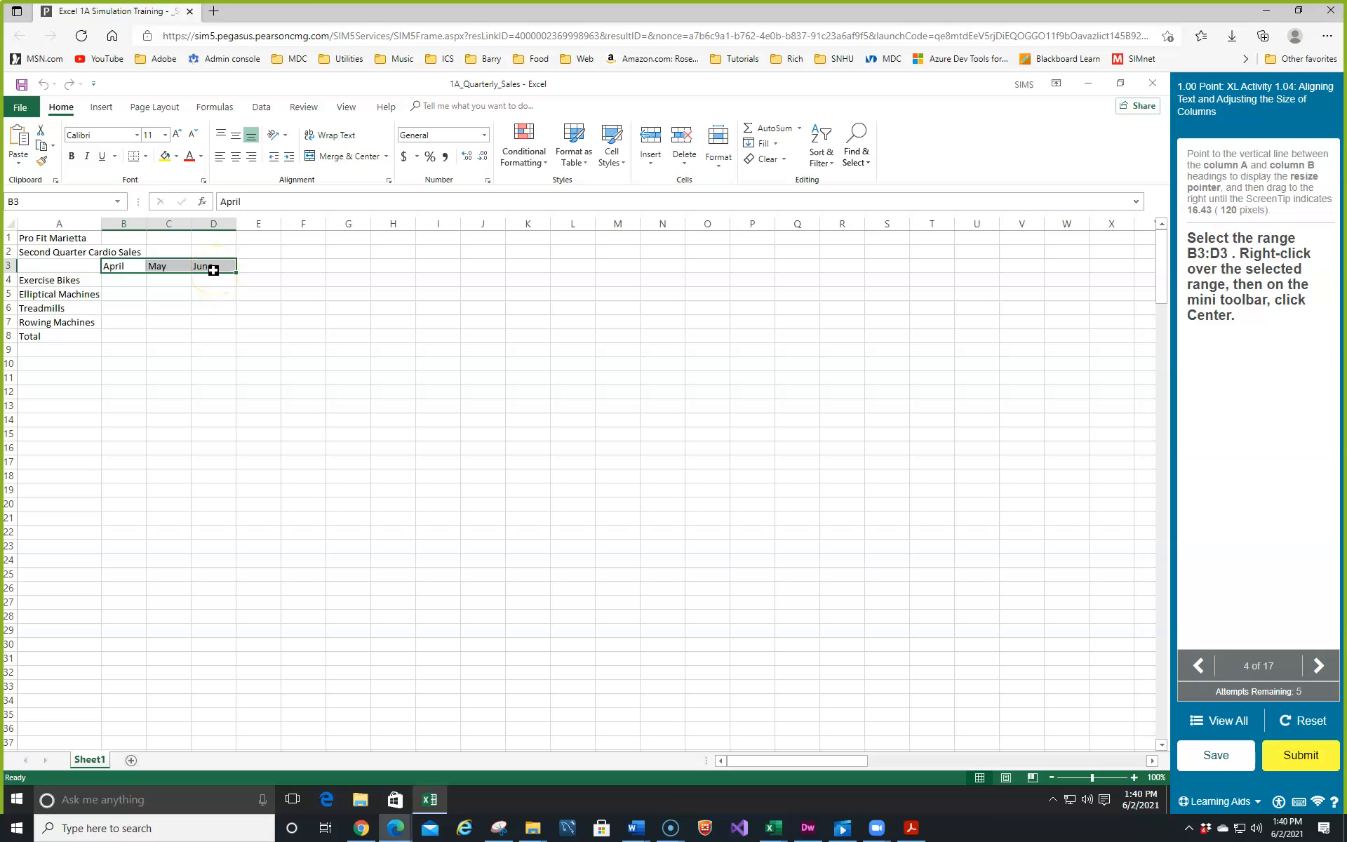
right_click(208, 266)
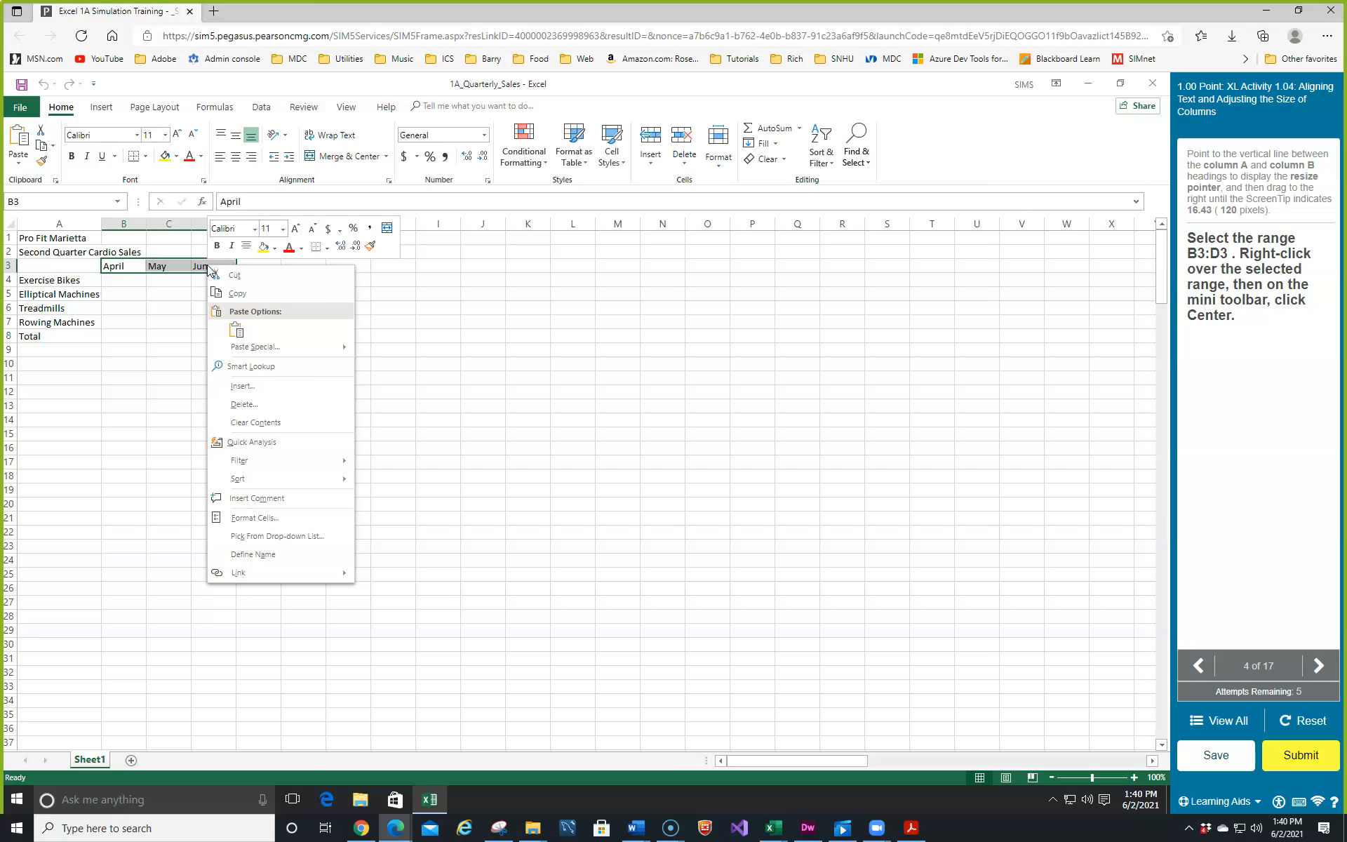
click(247, 248)
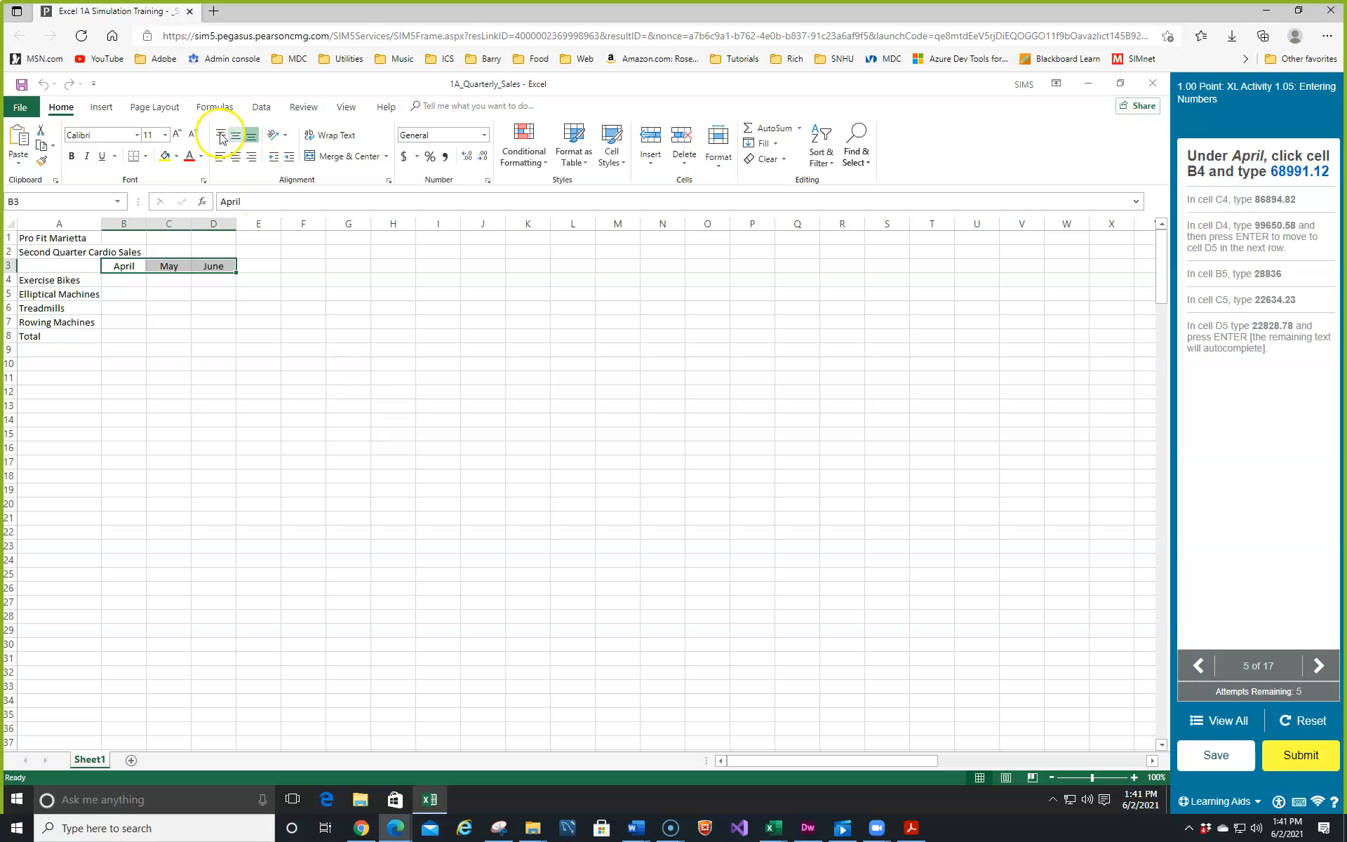
click(252, 160)
click(250, 139)
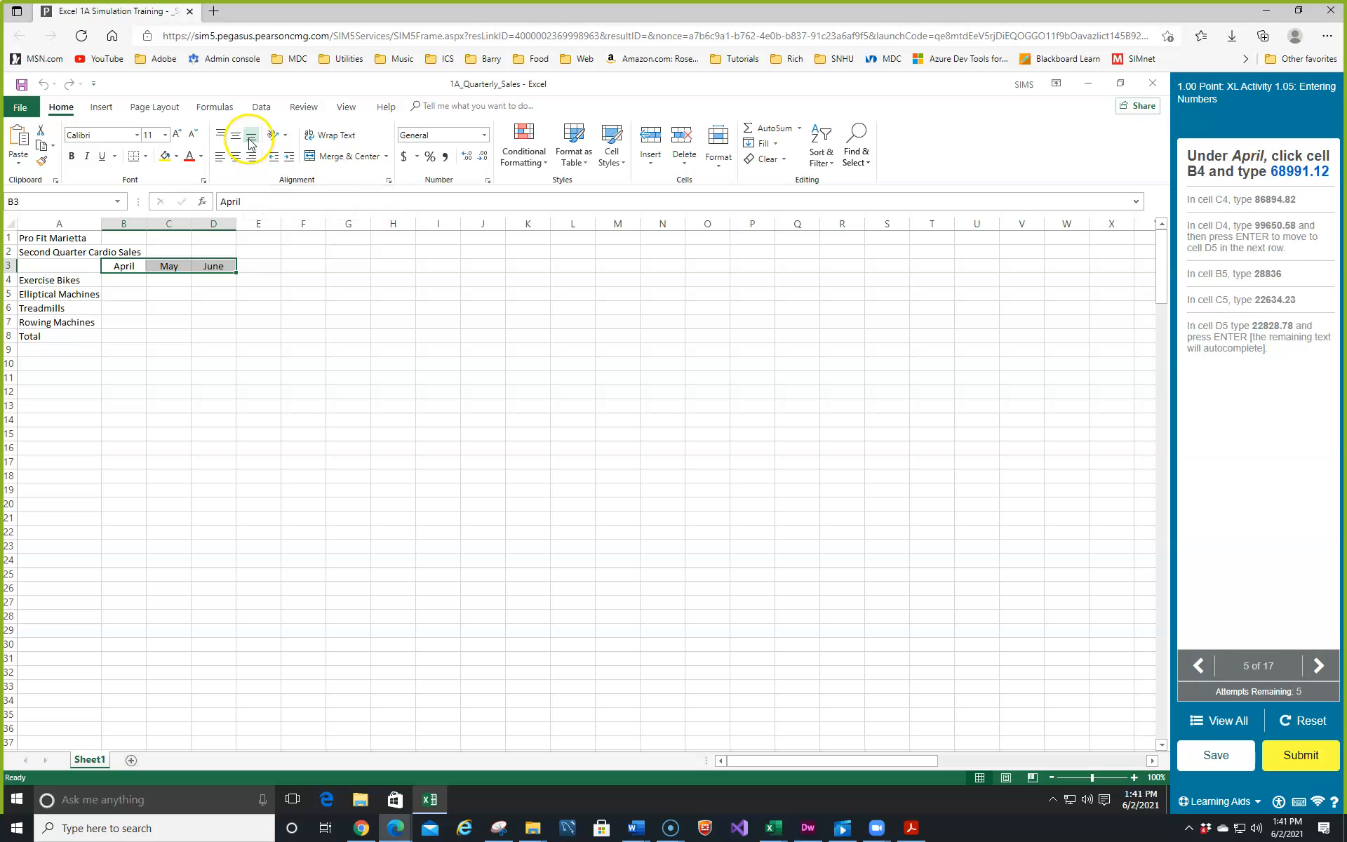
click(235, 137)
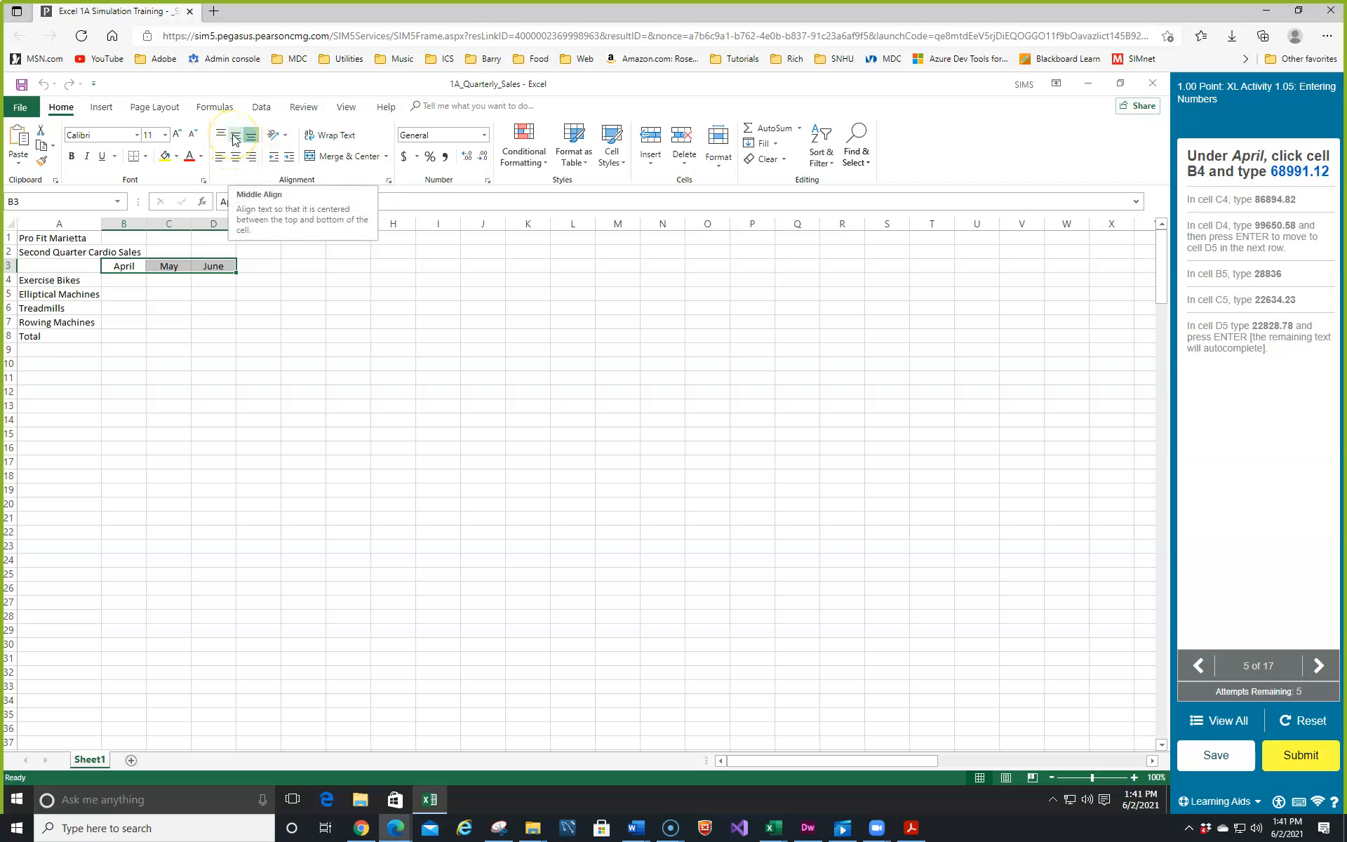
click(252, 139)
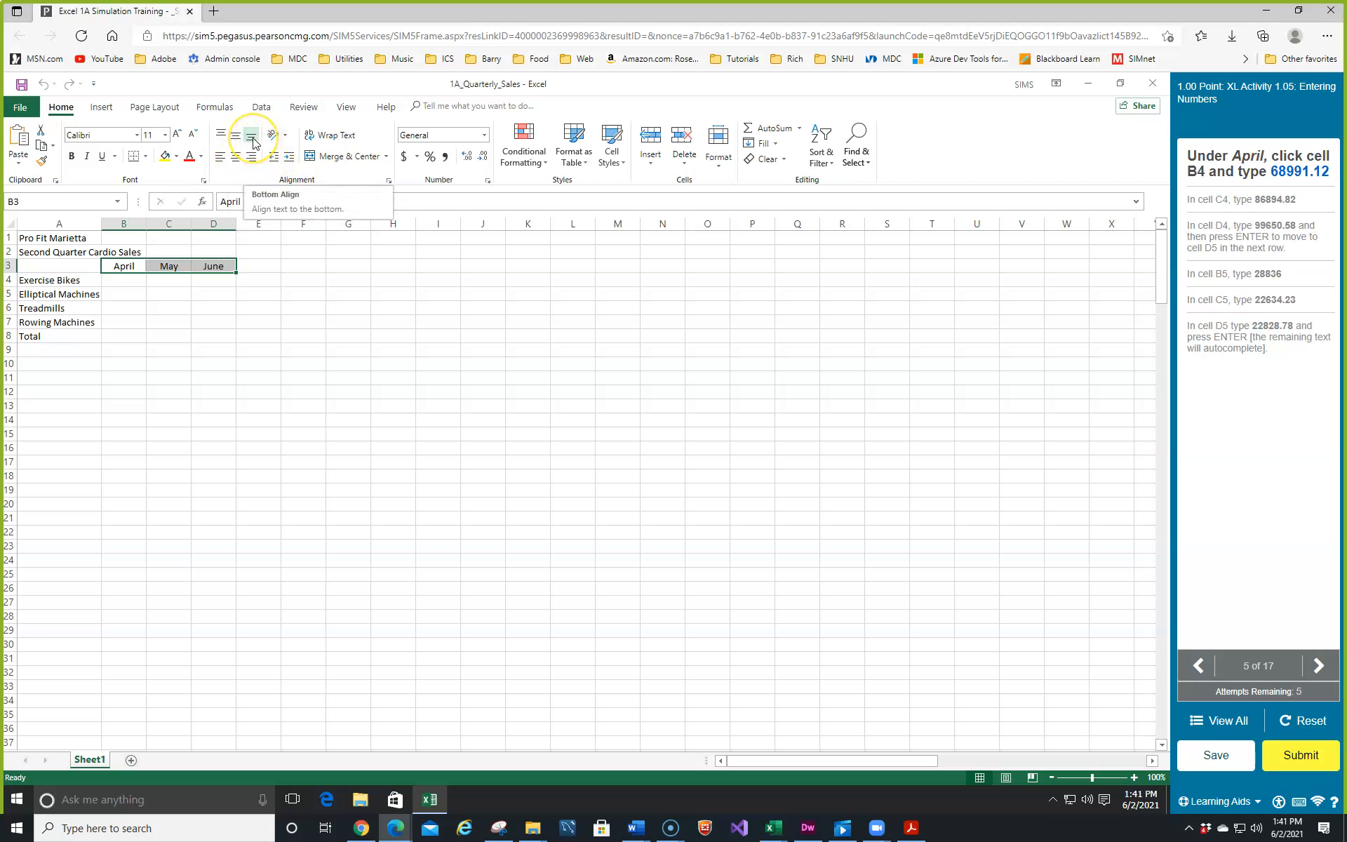
click(151, 310)
click(112, 284)
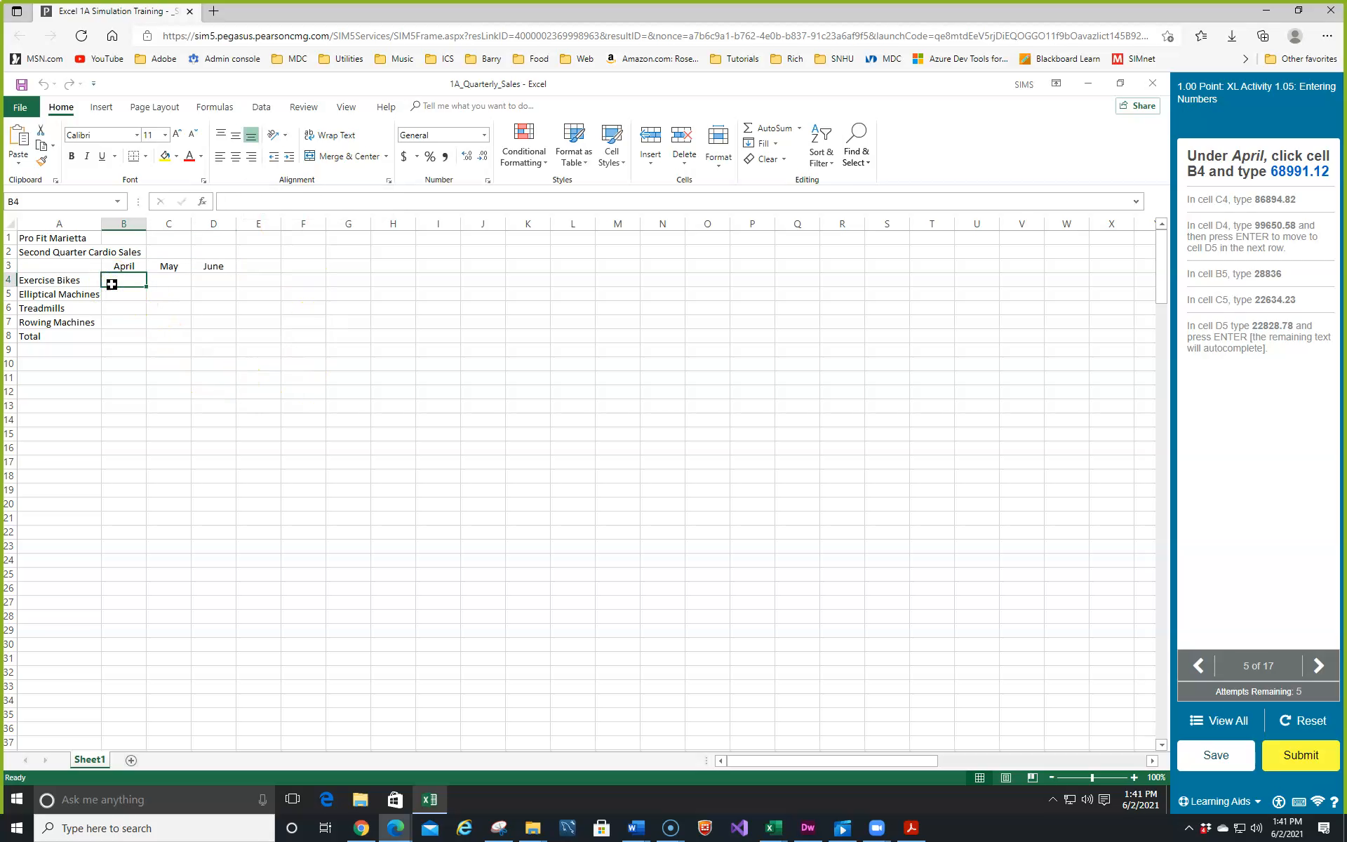
text(38991.12)
click(320, 322)
key(Return)
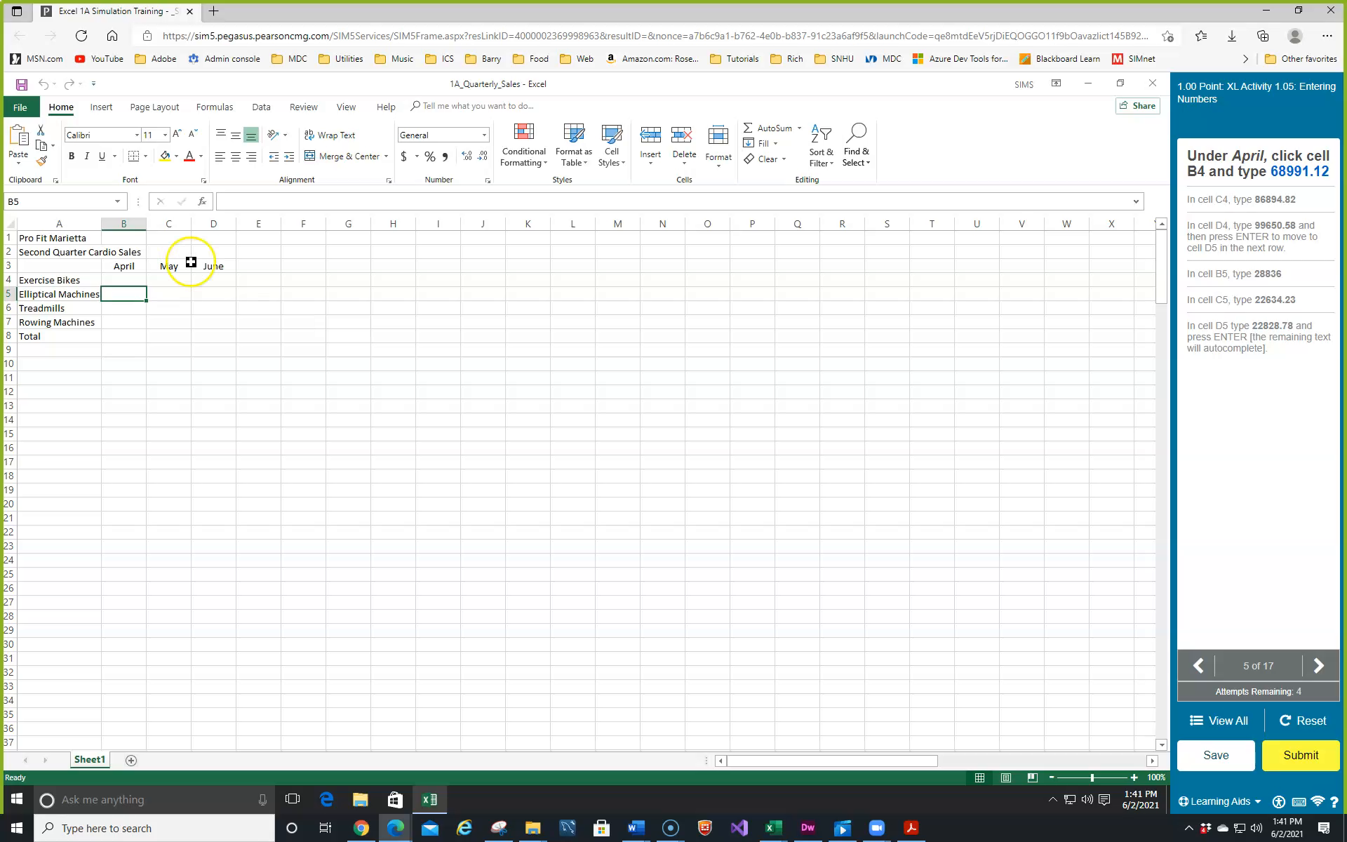
- Enter 68991.12 in cell B4 as the April figure for Exercise Bikes
click(111, 279)
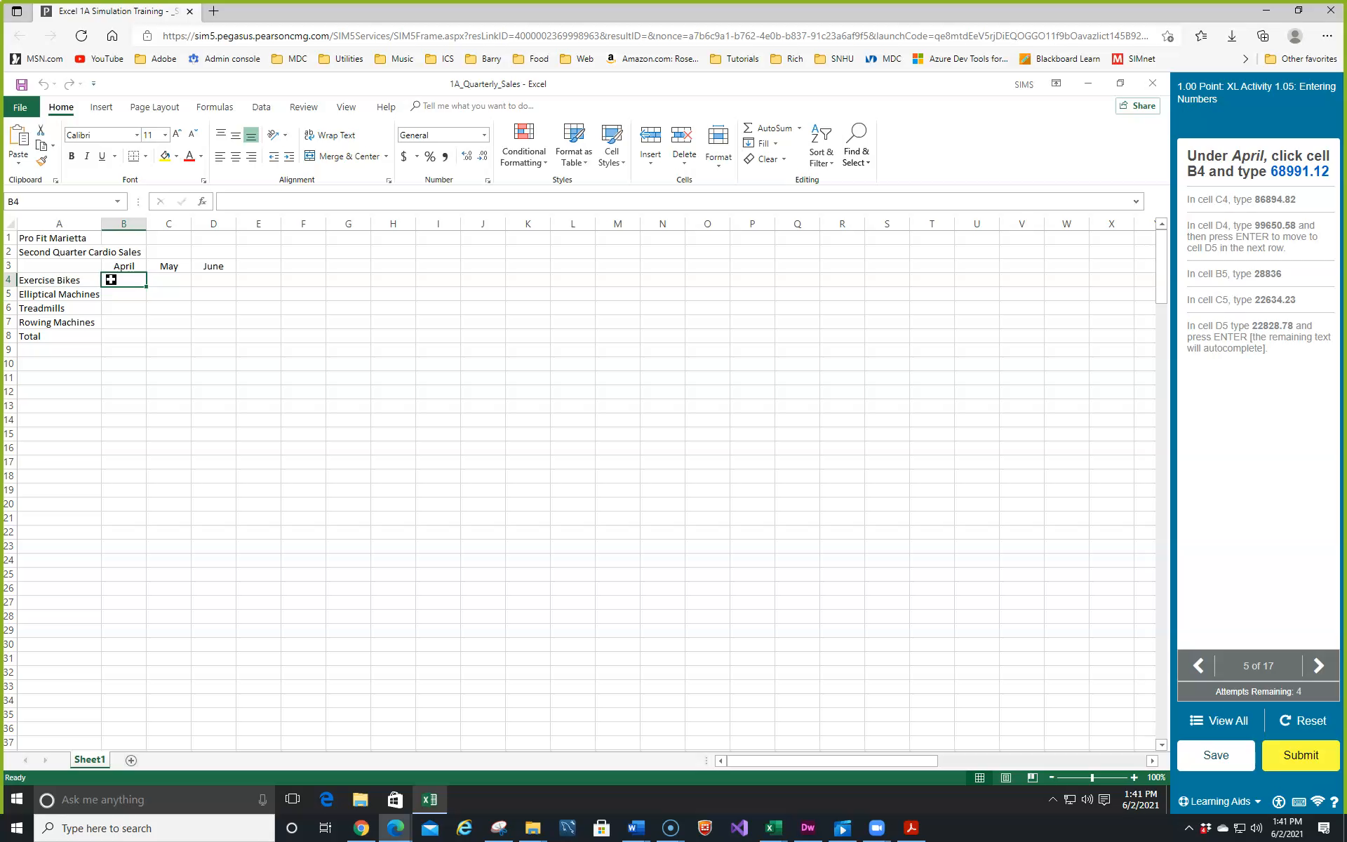
text(68991.12)
key(Return)
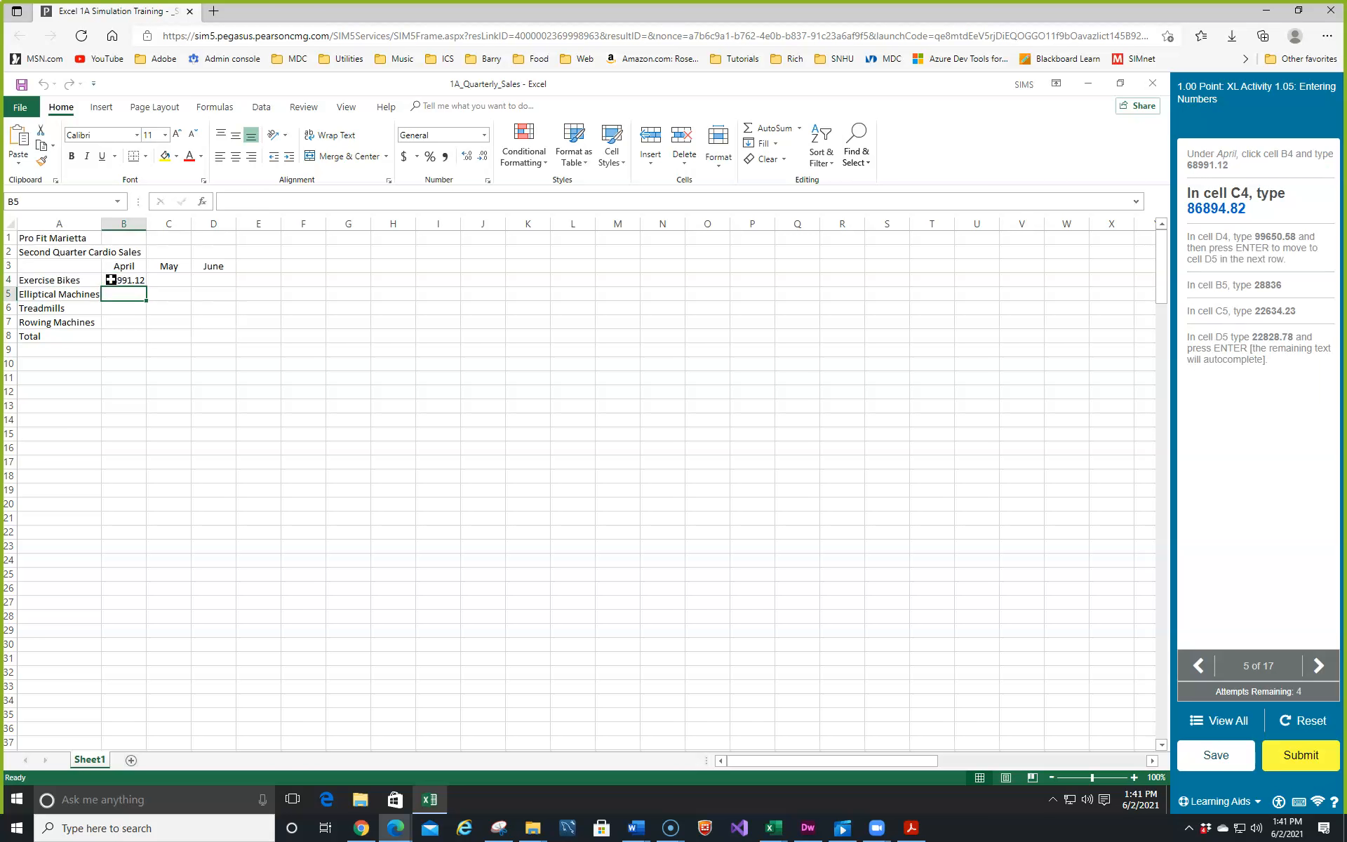
text(86894.82)
key(Return)
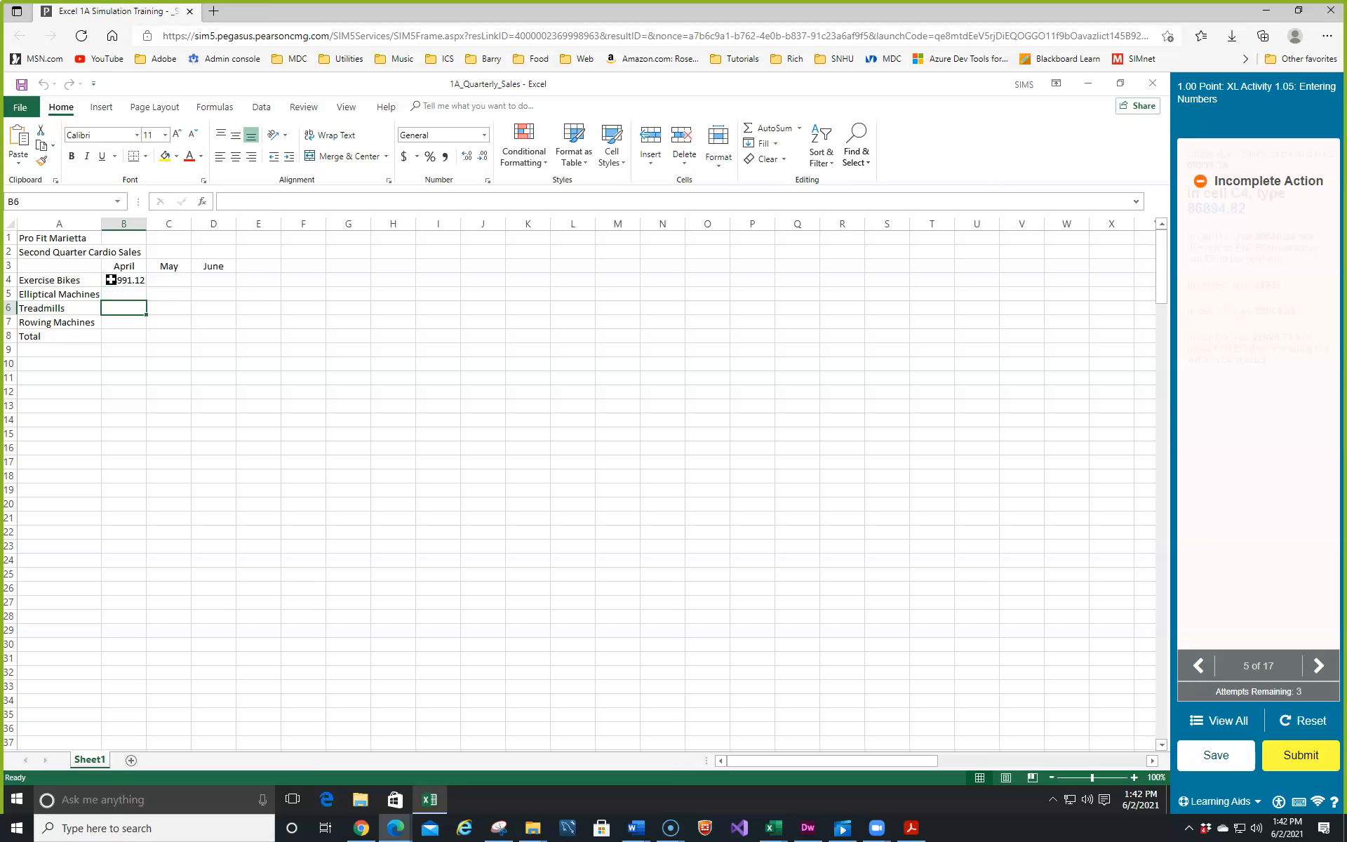
click(131, 294)
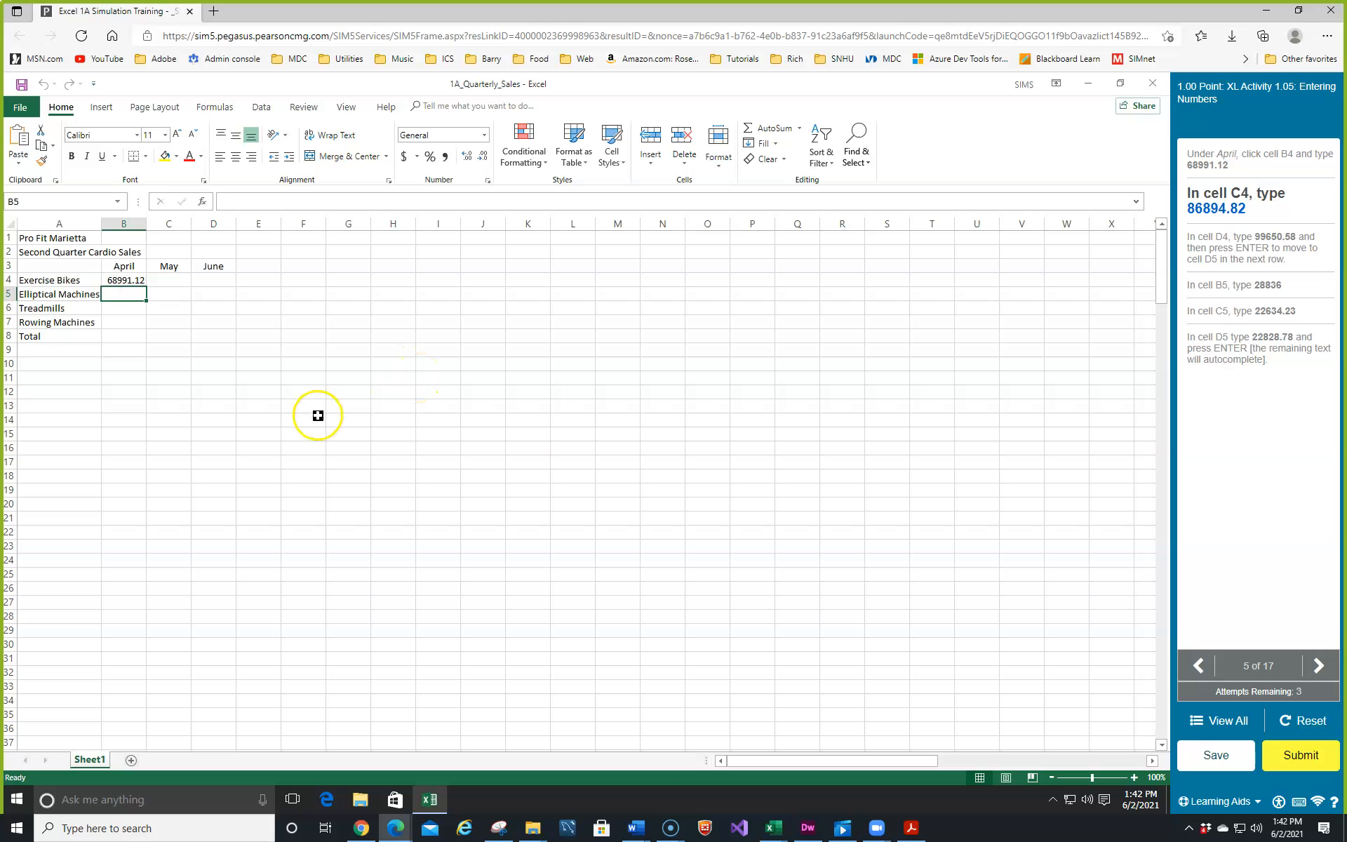
- Enter the Exercise Bikes sales figures: 86894.82 for May in cell C4 and 99650.58 for June in cell D4
text(86894.82)
key(Return)
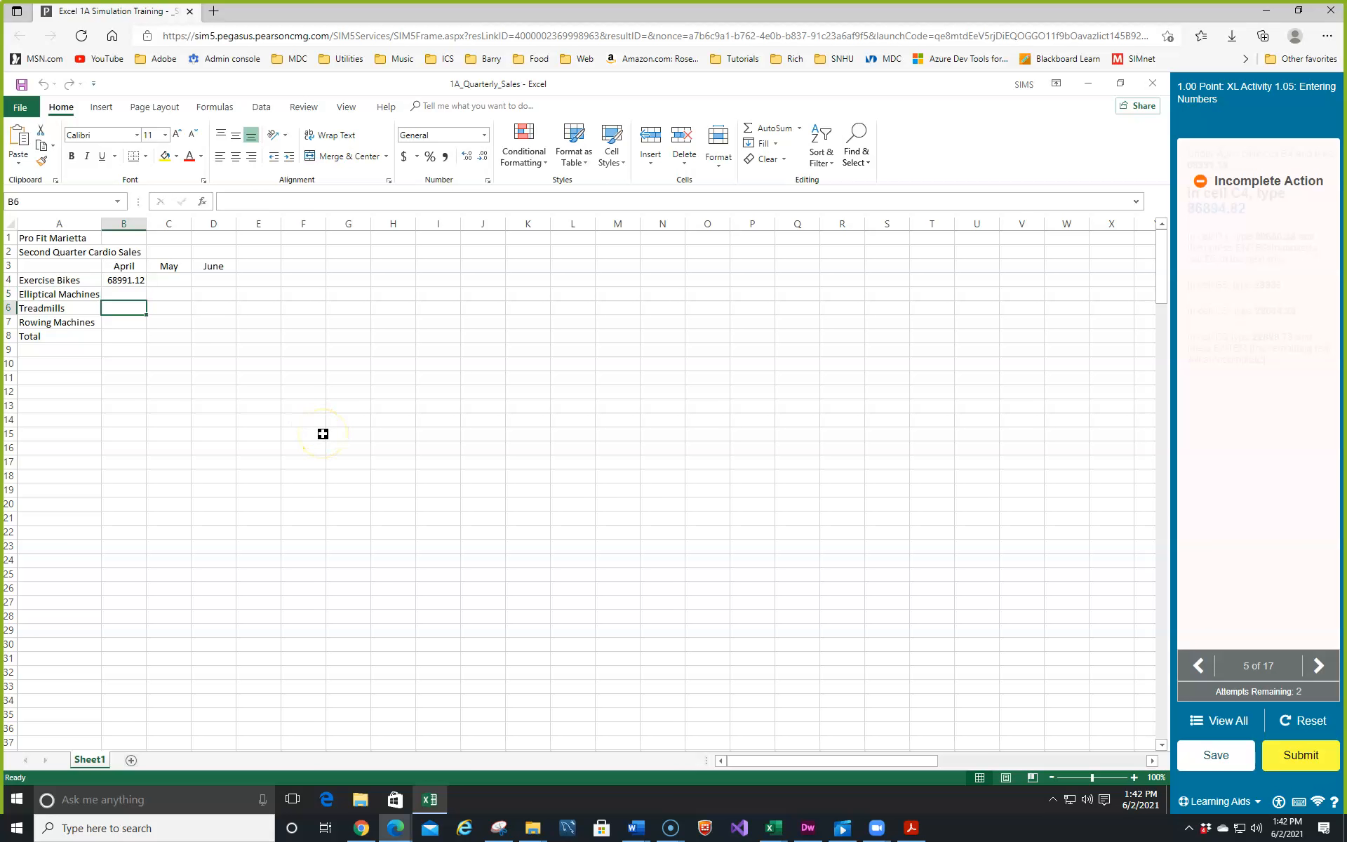
key(Up)
key(Up)
key(Right)
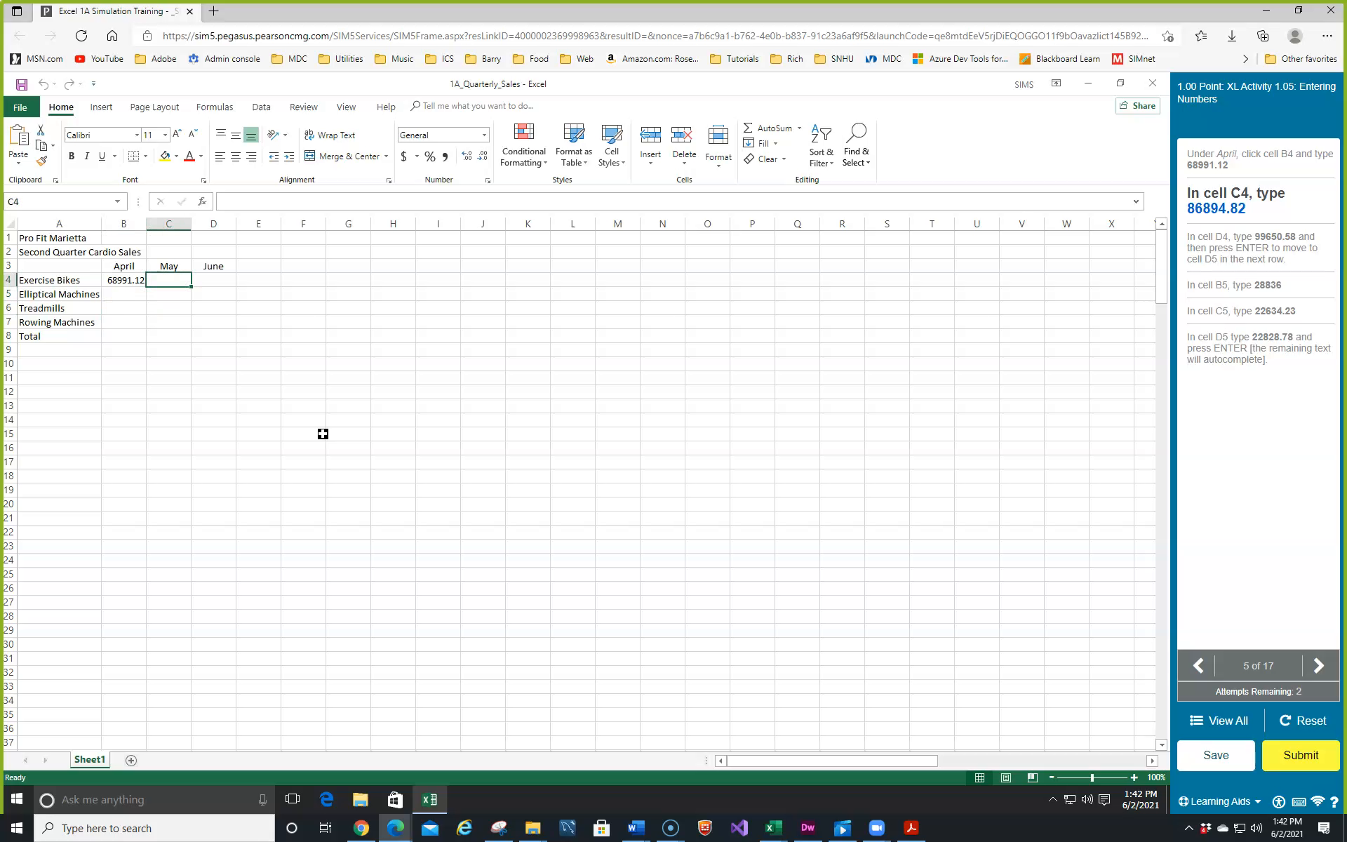
text(86894.82)
key(Tab)
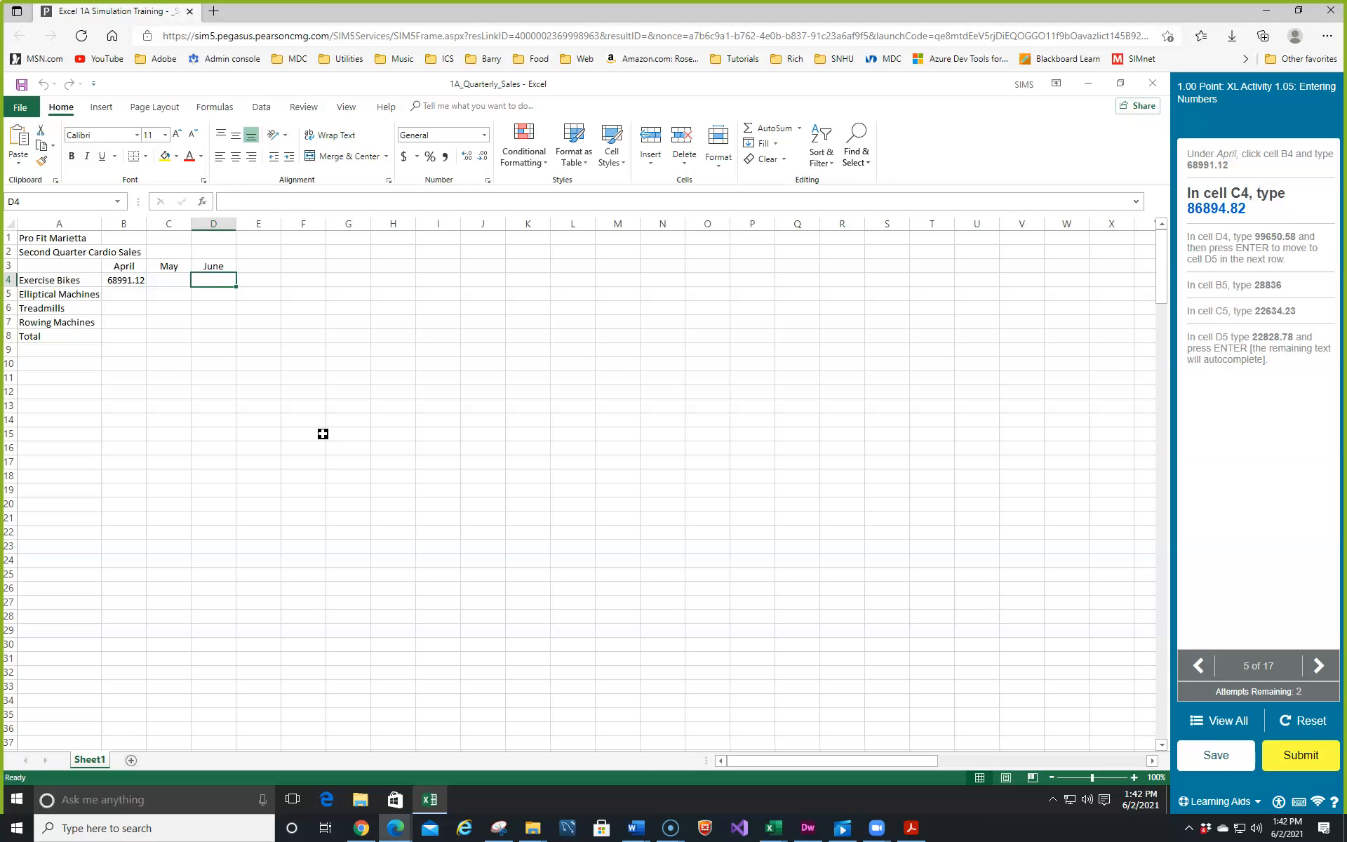
text(99650.58)
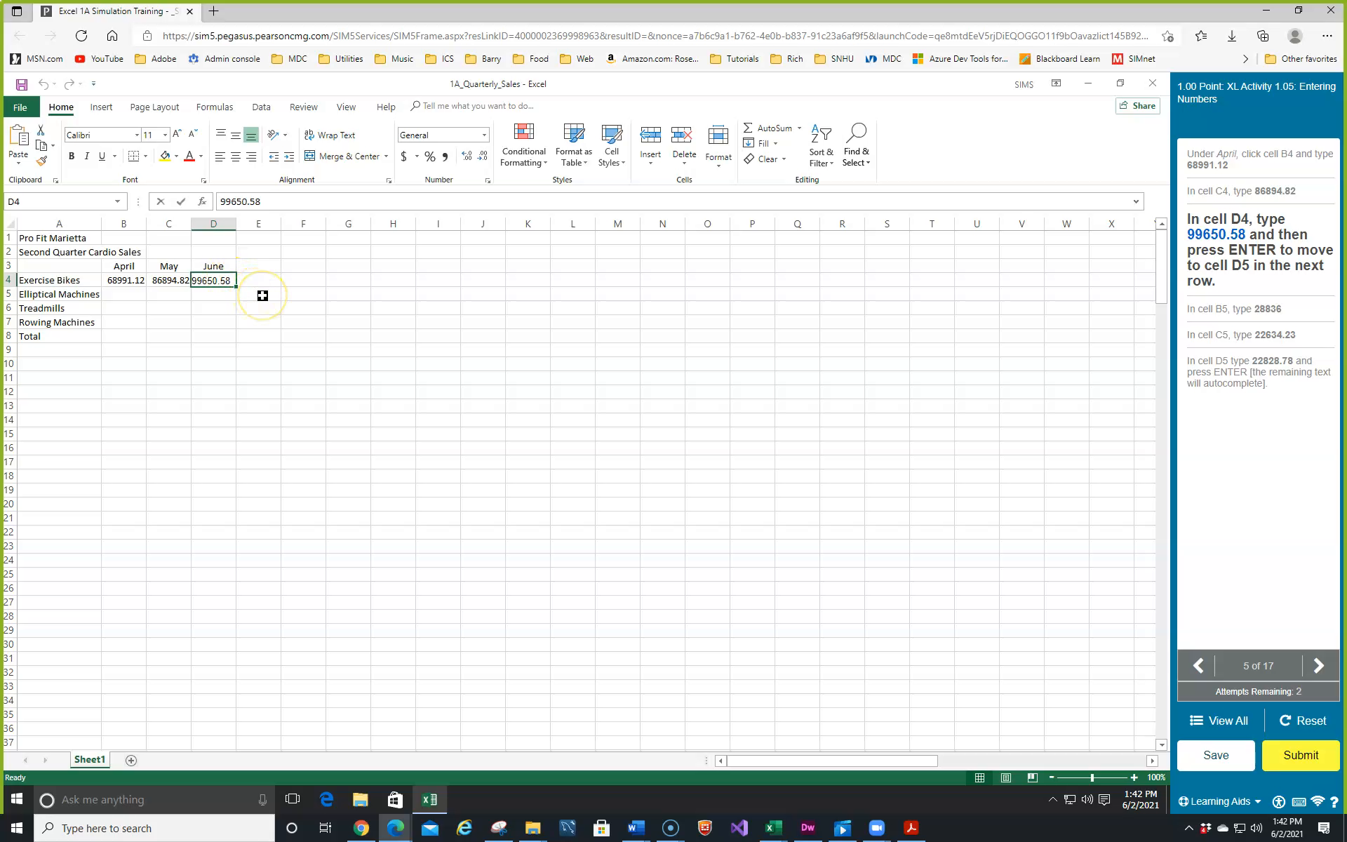
key(Return)
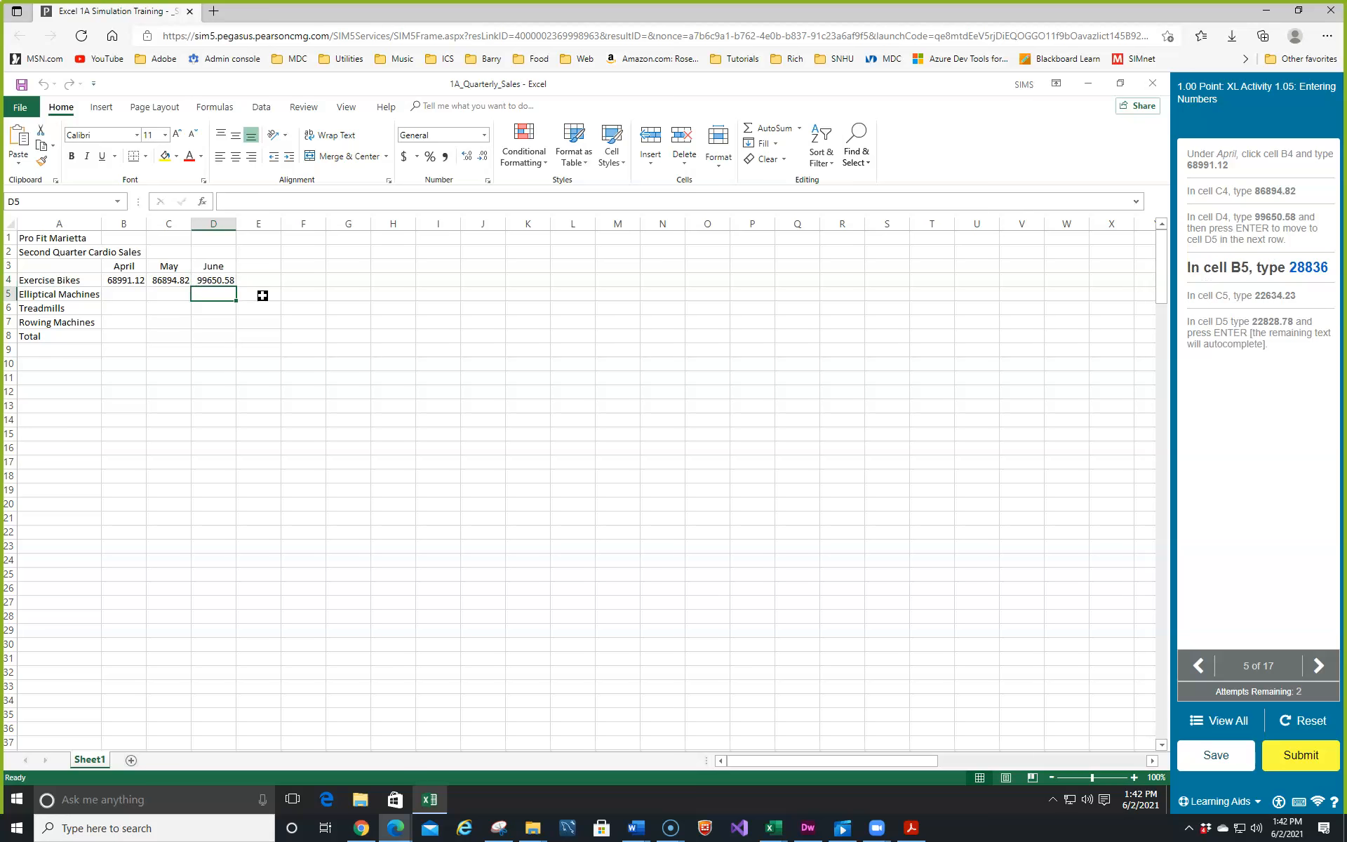
- Enter the Elliptical Machines sales figures: 28836 for April in cell B5 and 22634.23 for May in cell C5
key(Left)
key(Left)
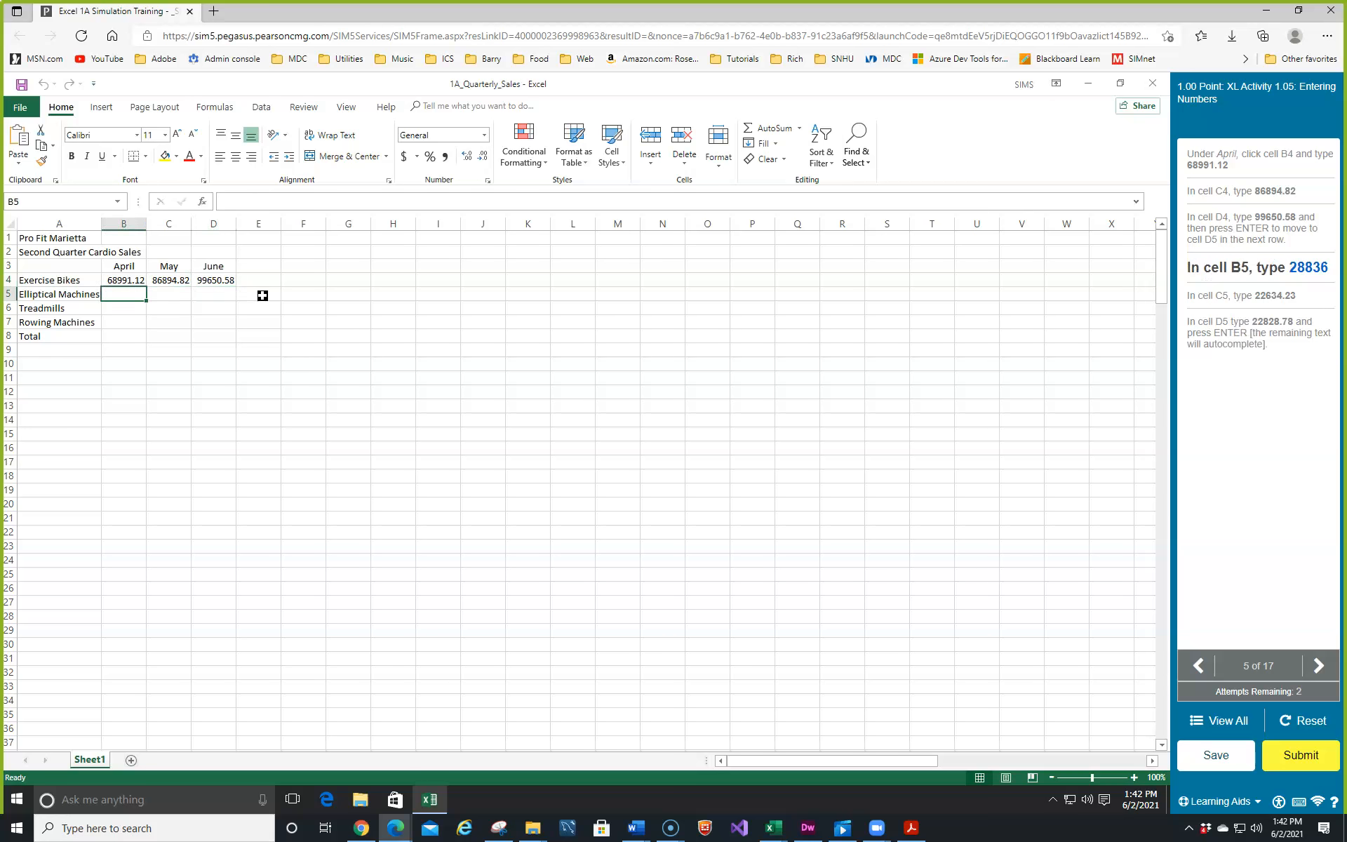
text(28836)
key(Tab)
text(22634.23)
key(Tab)
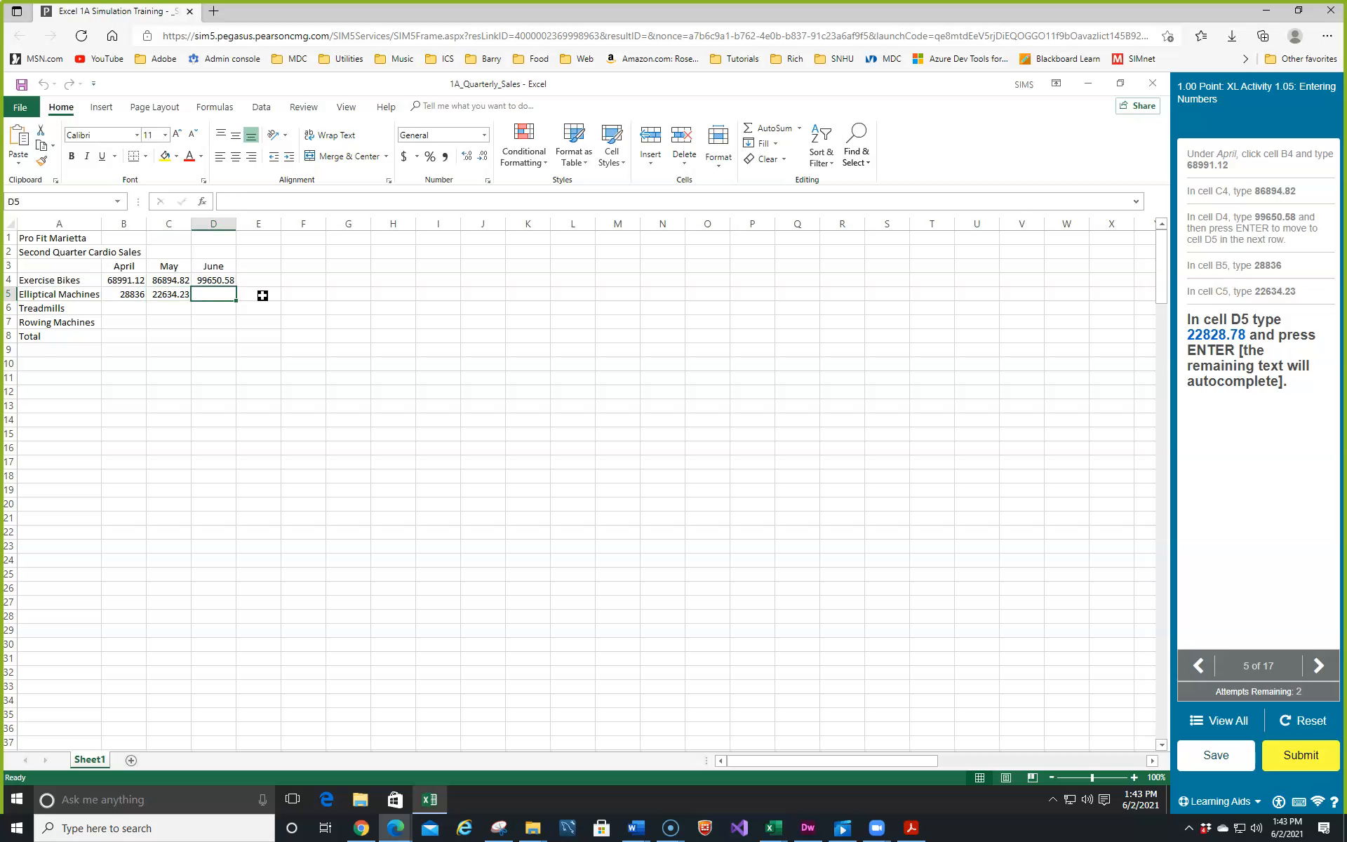
- Enter 22828.78 in cell D5 as the June figure for Elliptical Machines
text(228)
text(28)
text(.87)
key(BackSpace)
key(BackSpace)
text(78)
key(Return)
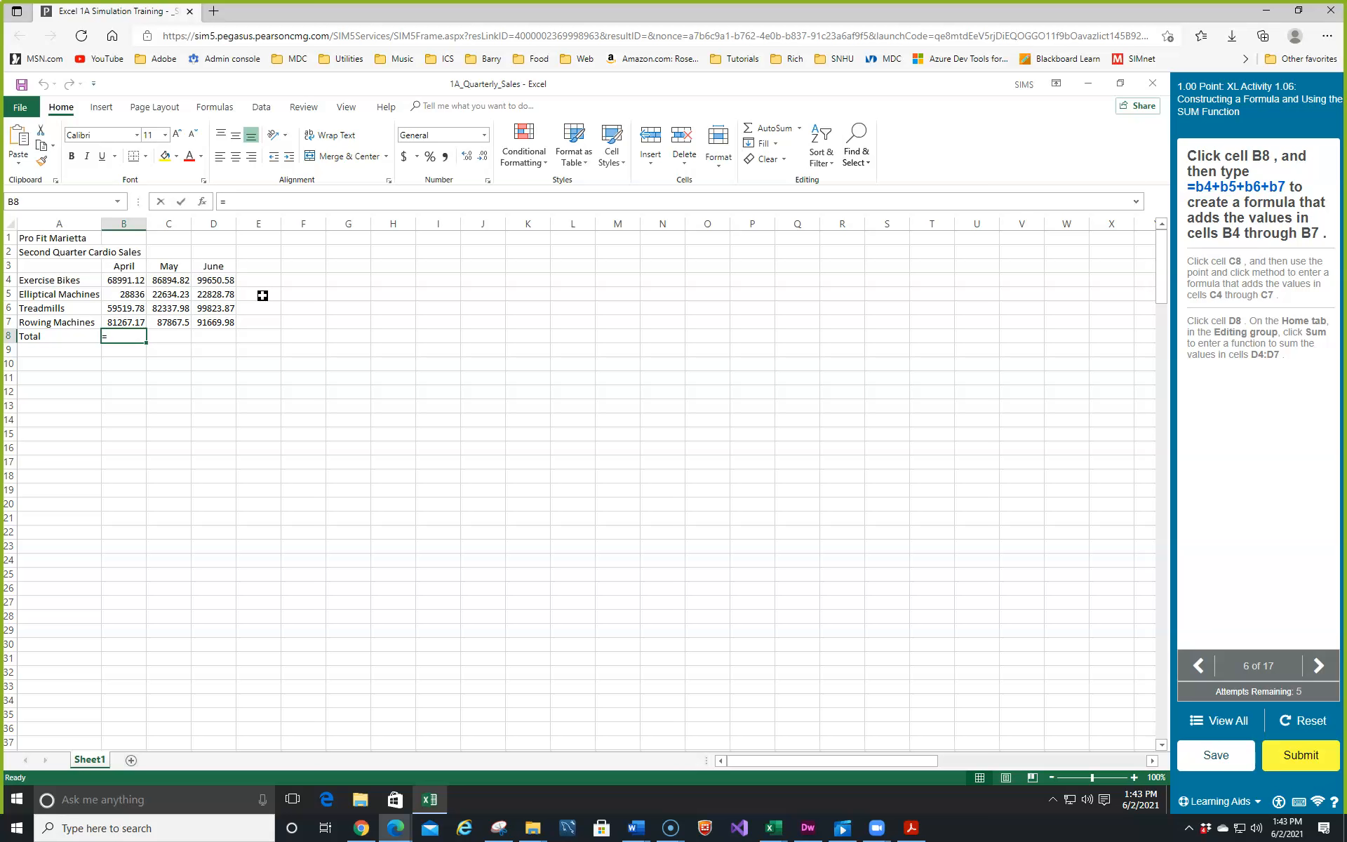
- Complete the April total in cell B8 with the formula =b4+b5+b6+b7
text(b4+b5)
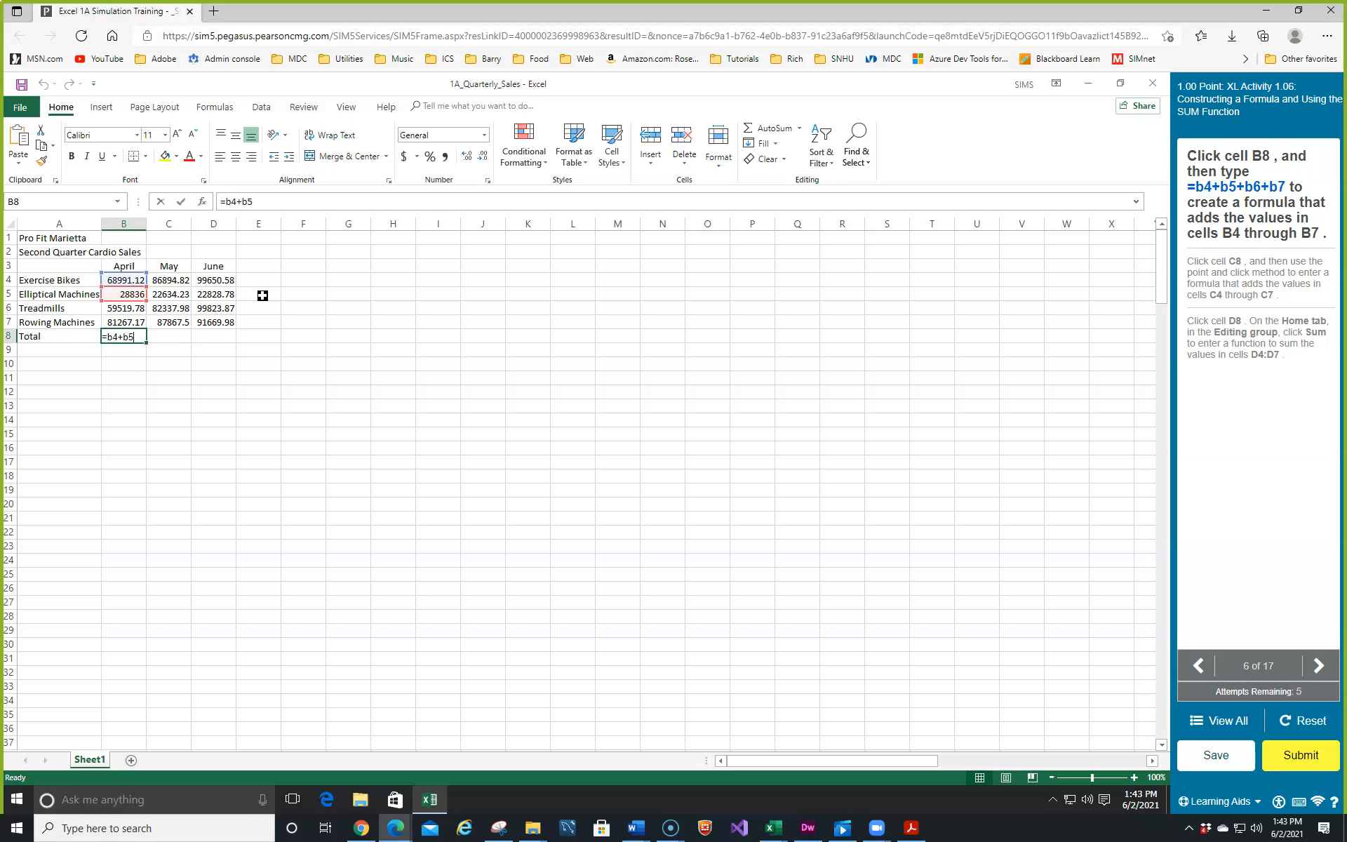
text(+b6+b7)
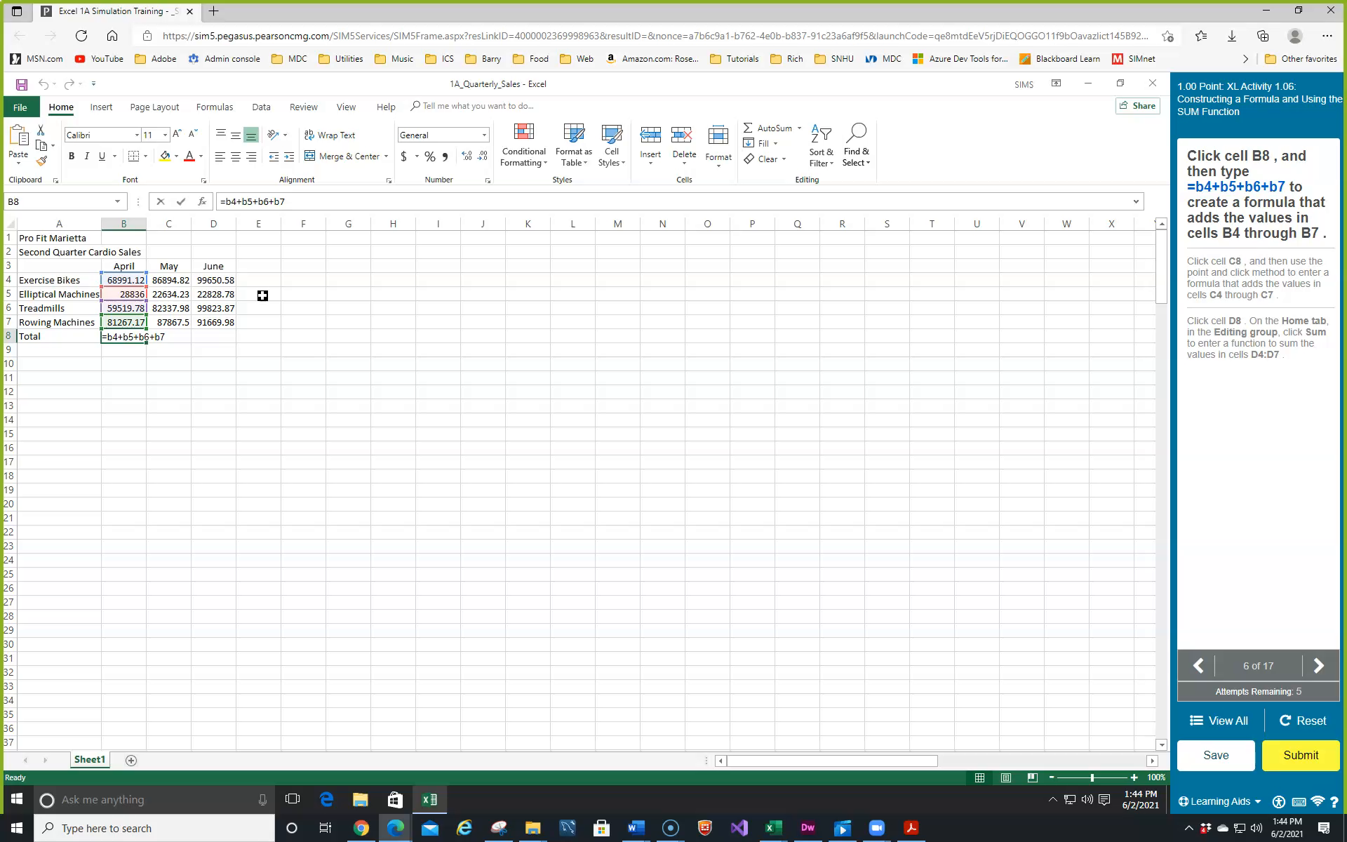
key(Return)
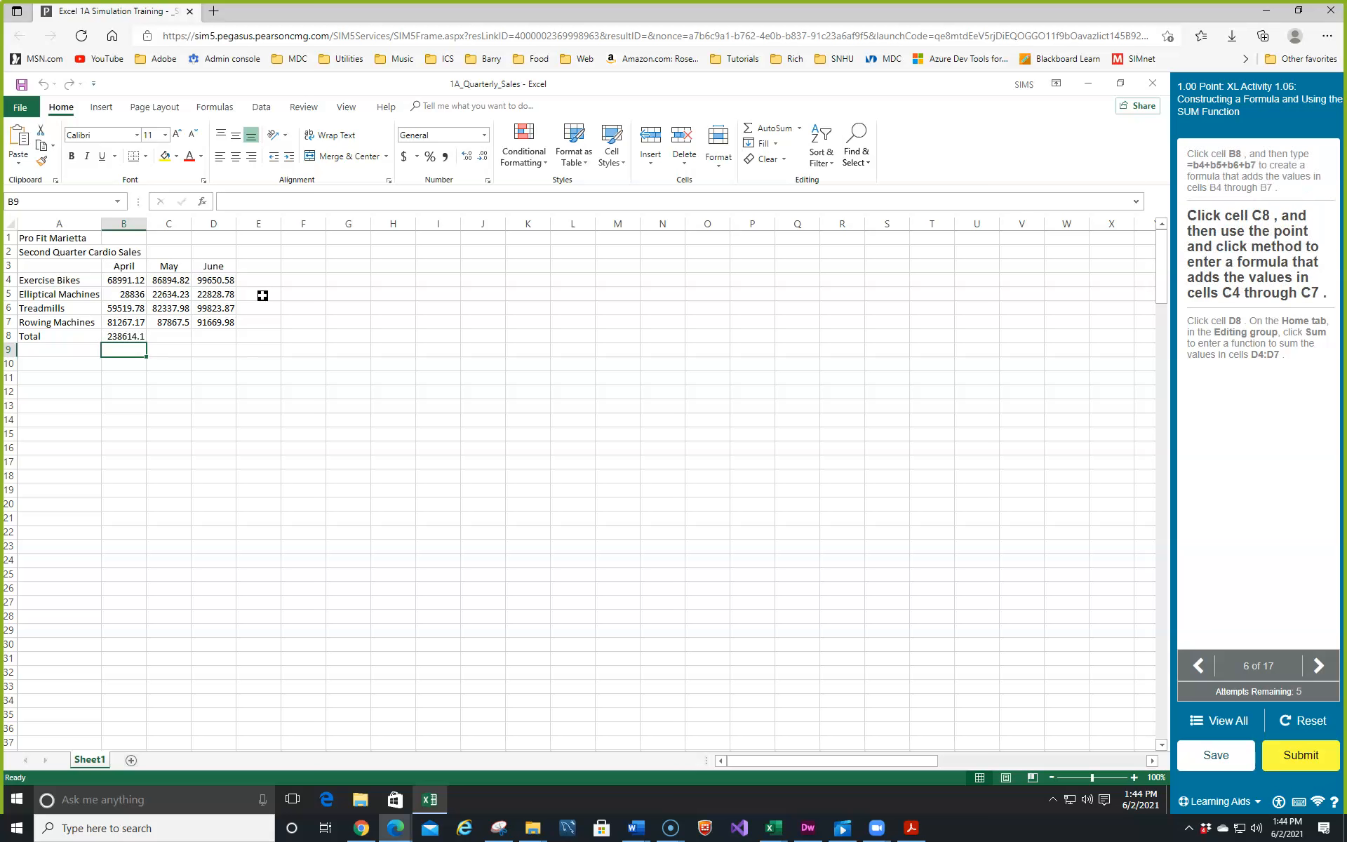
key(Up)
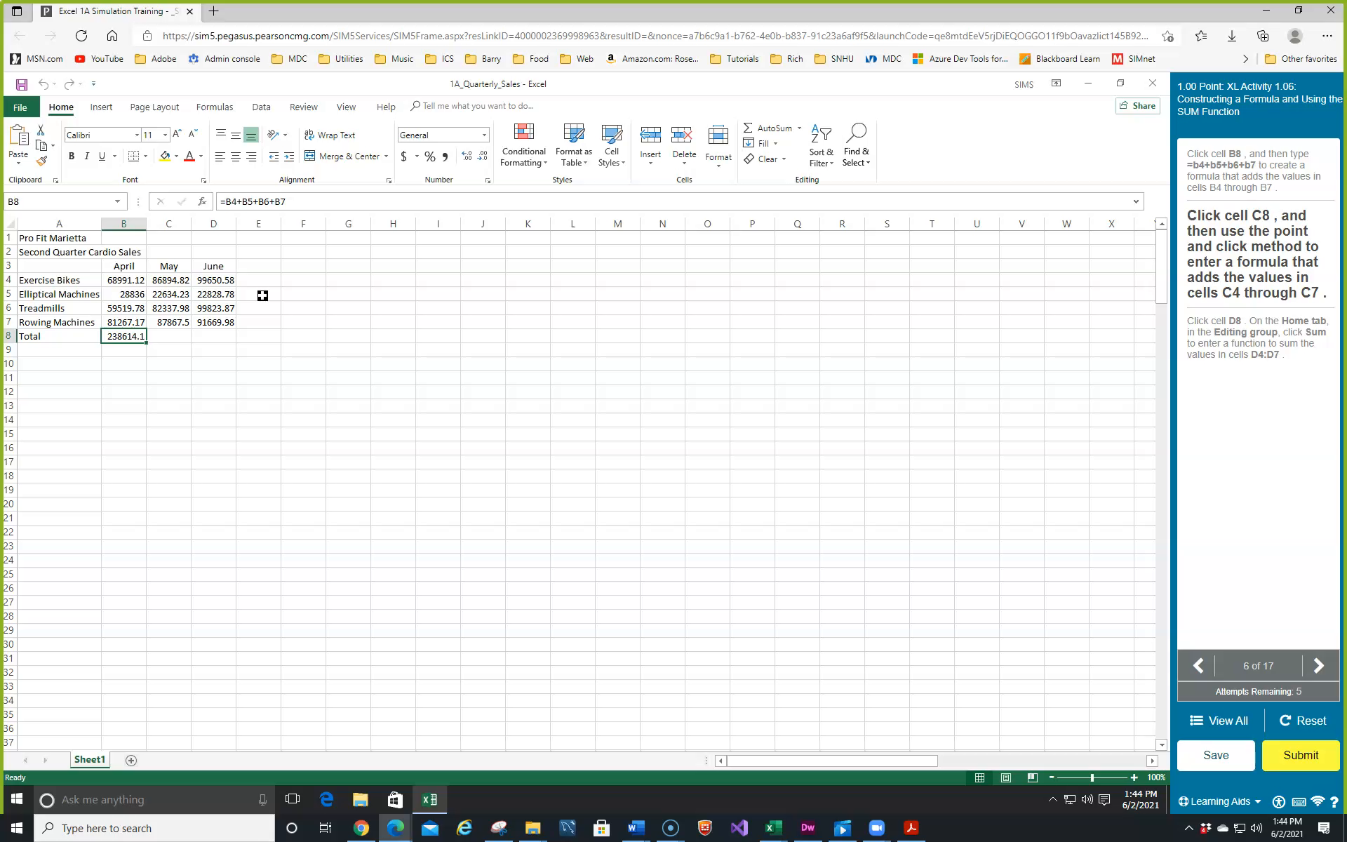
- Build the May total formula =C4+C5+C6+C7 in cell C8 by picking the referenced cells in the sheet
click(178, 333)
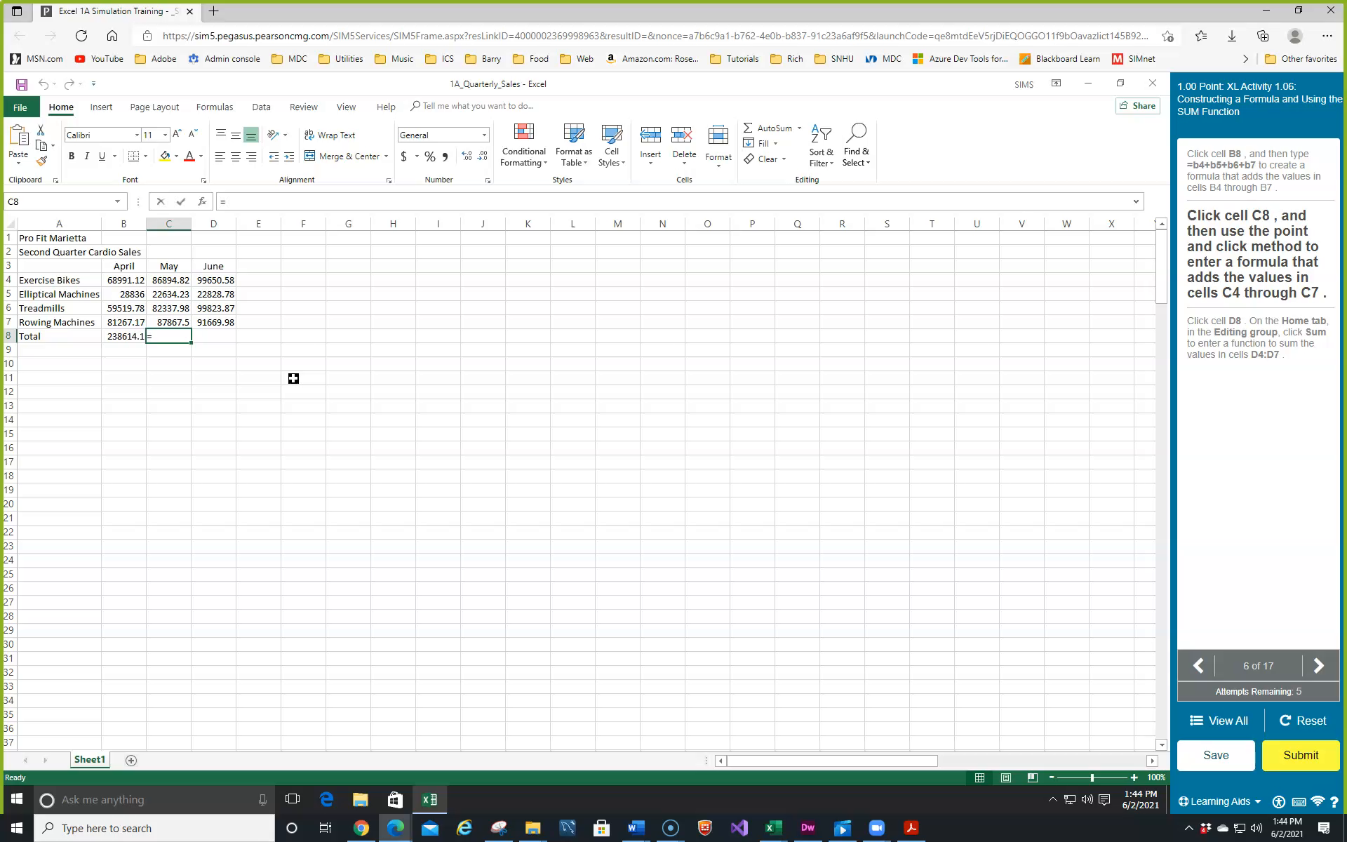
click(173, 280)
text(+)
click(172, 295)
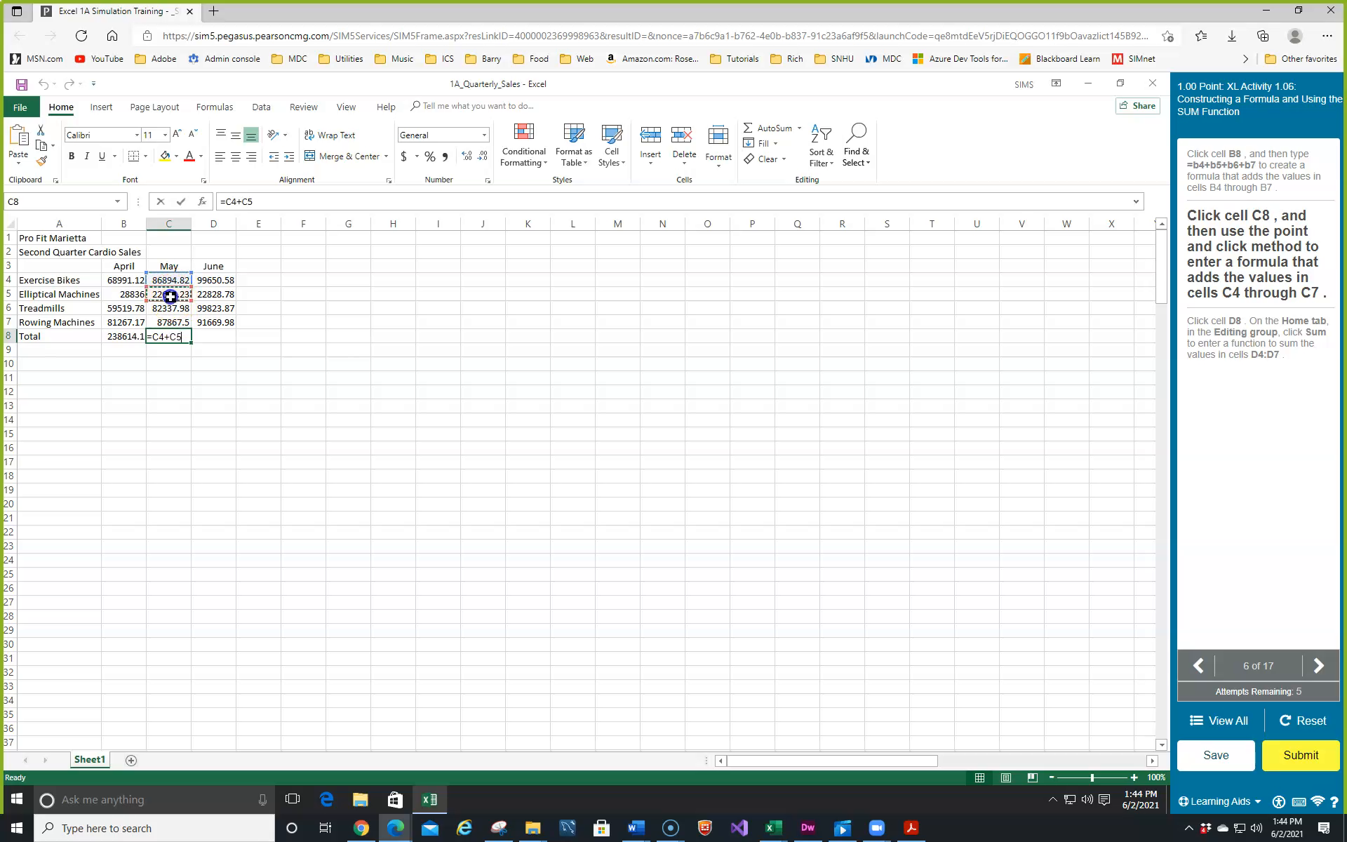
text(+)
click(171, 311)
text(+)
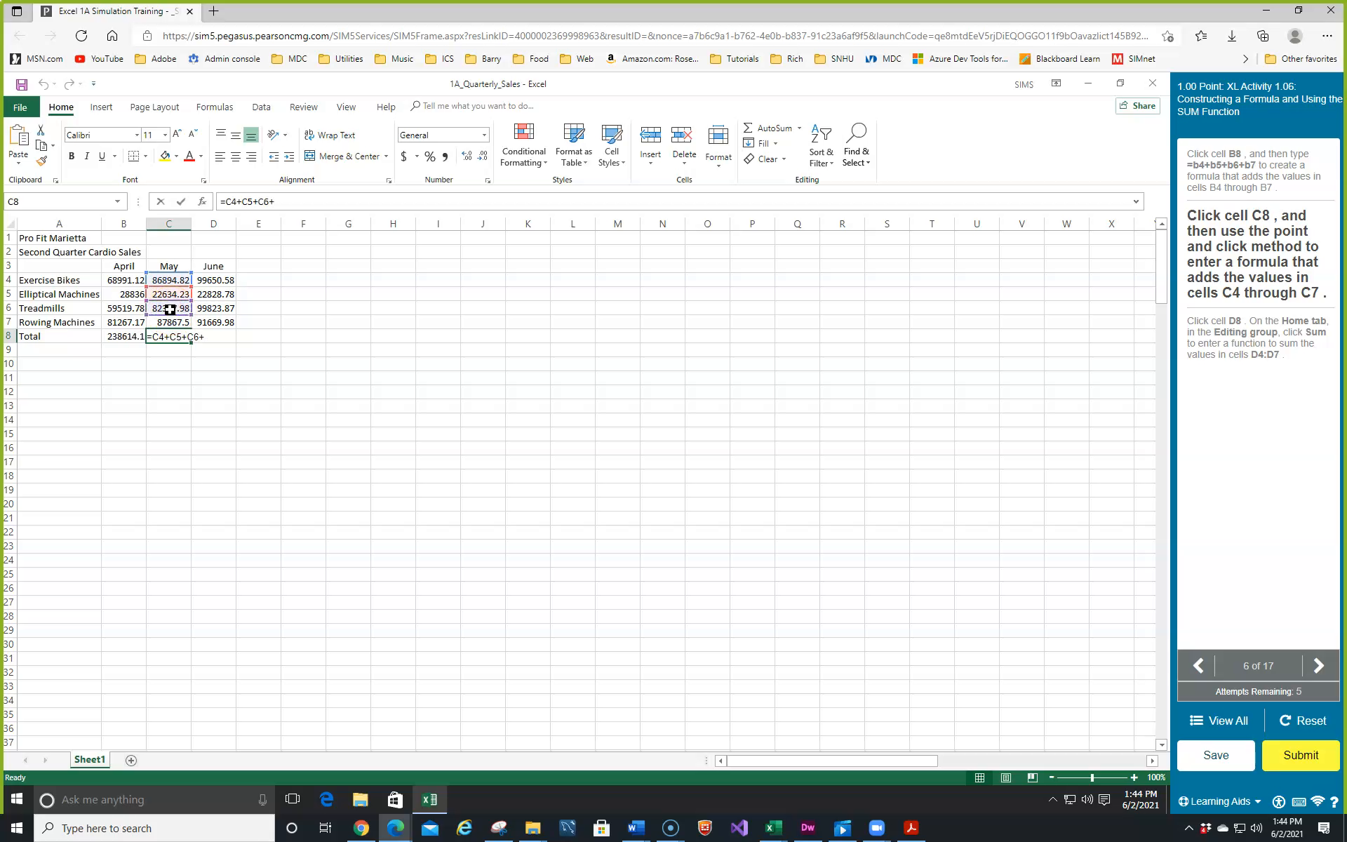
click(167, 322)
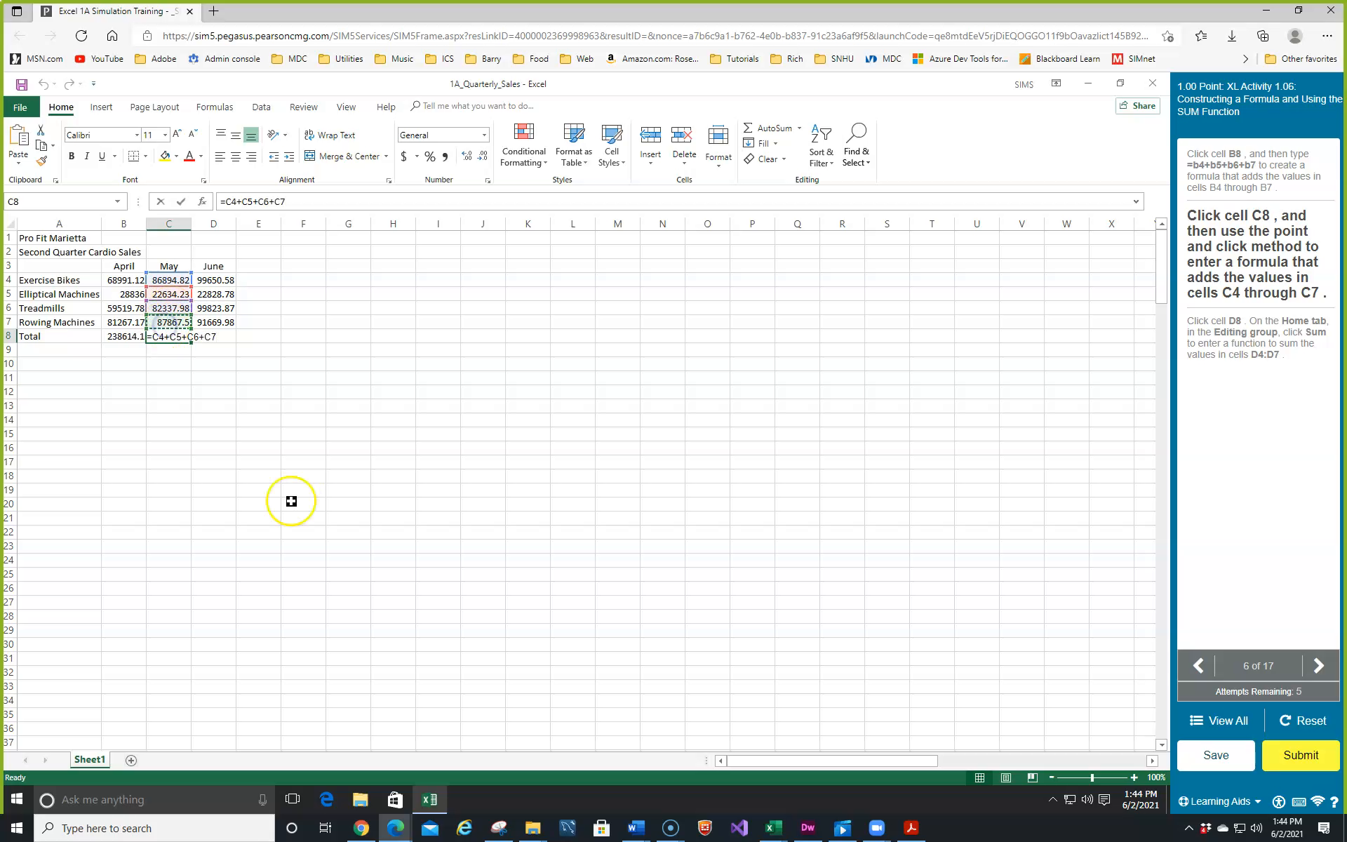
text(+)
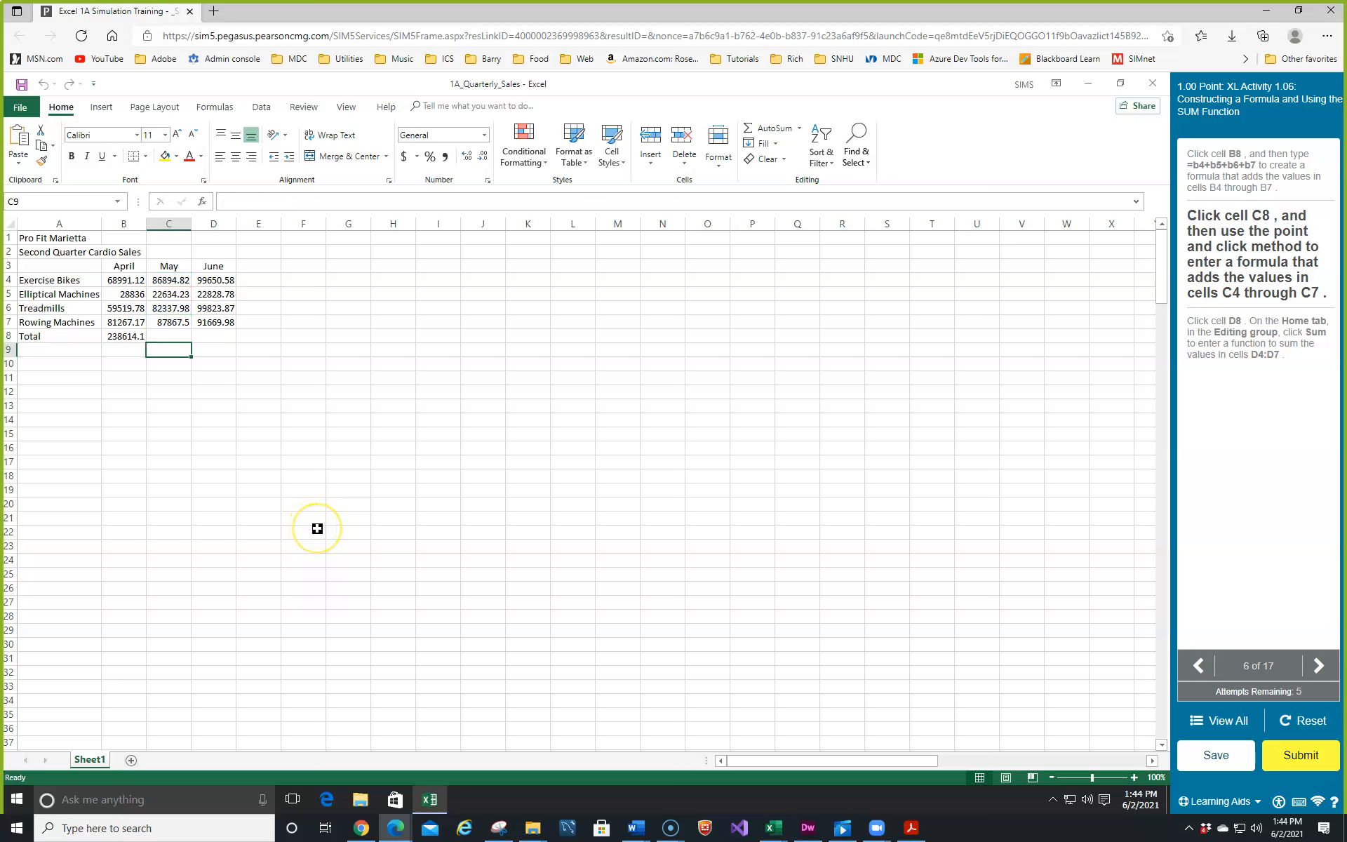
key(Return)
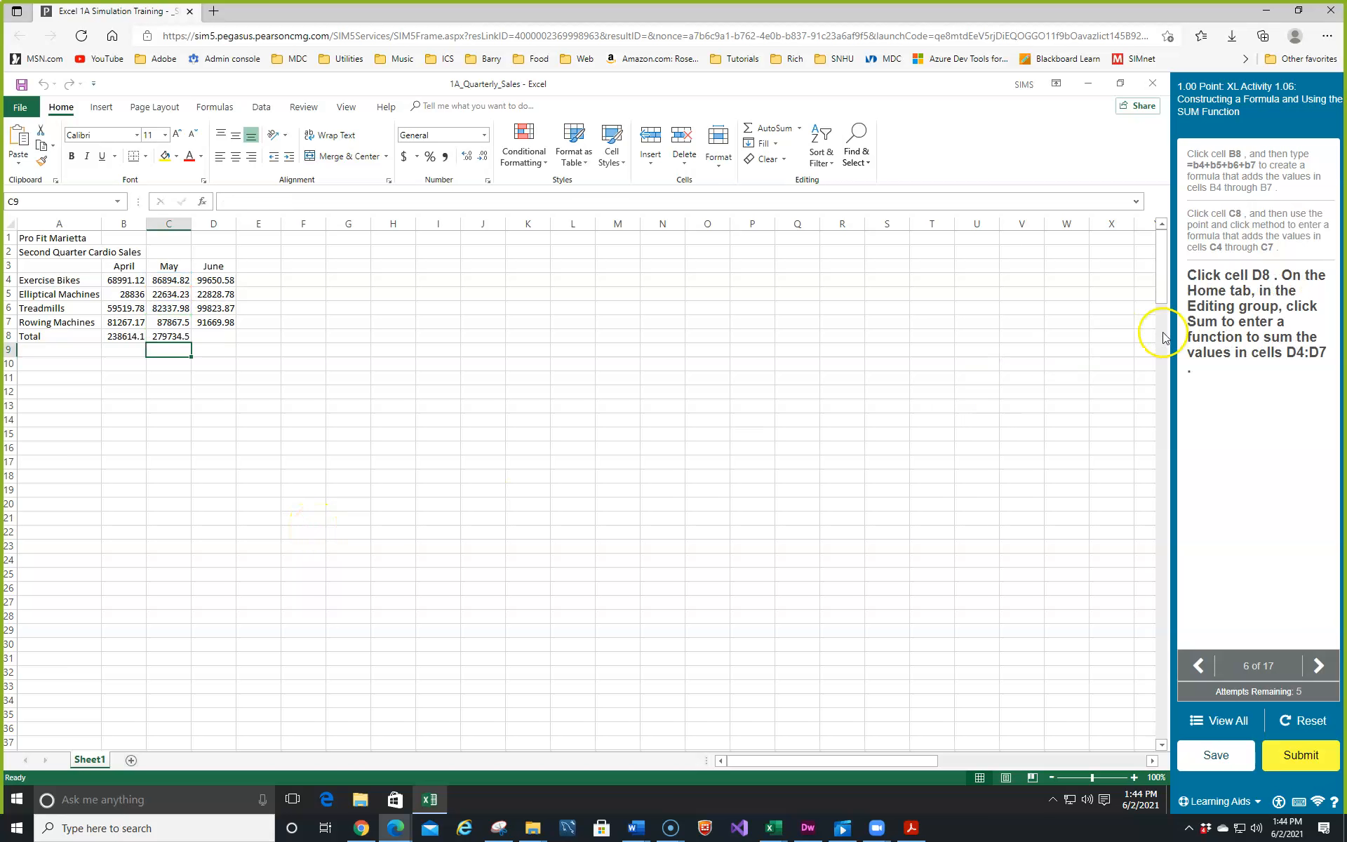
- Total the June sales in cell D8 with AutoSum over the range D4:D7
click(219, 332)
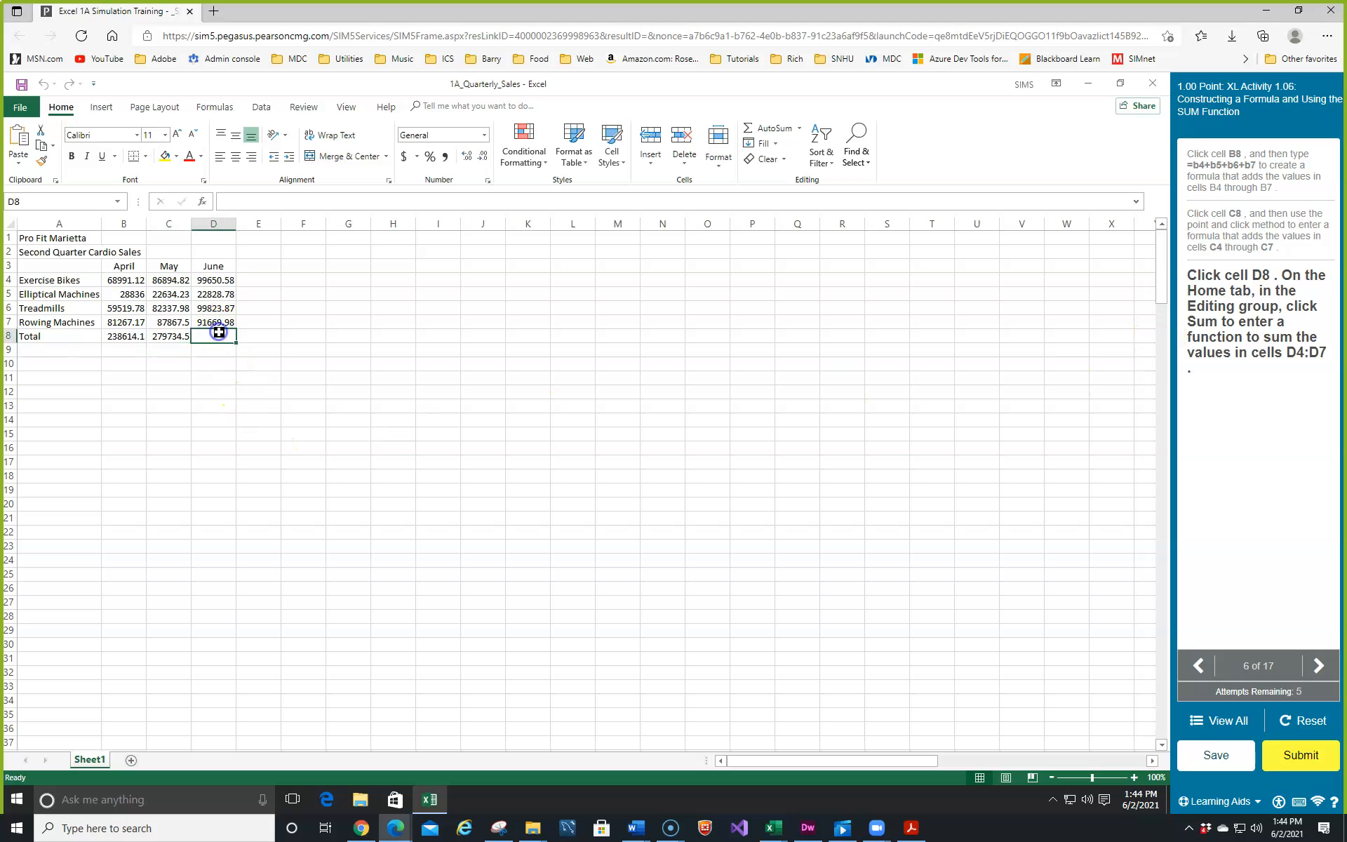
click(799, 128)
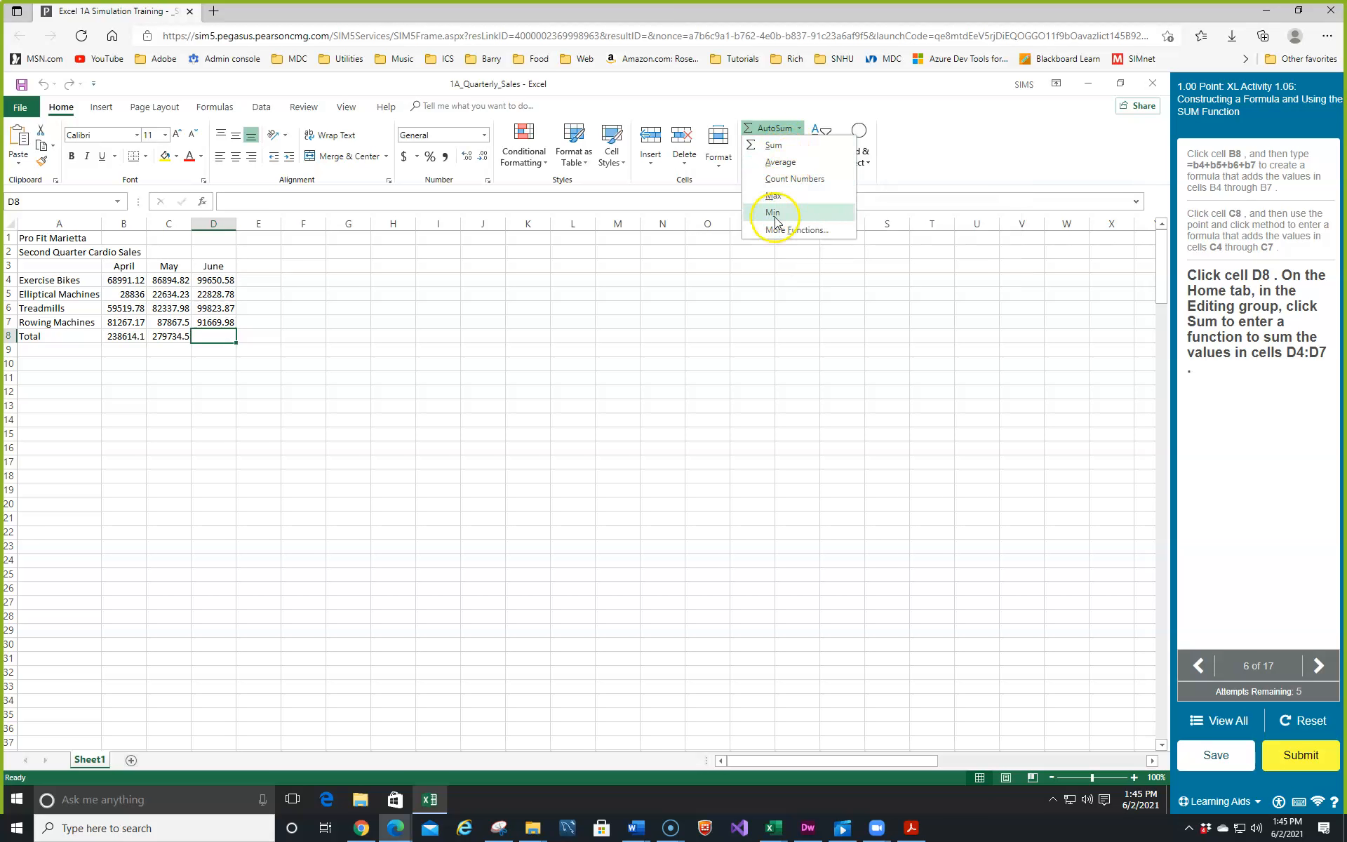
click(767, 130)
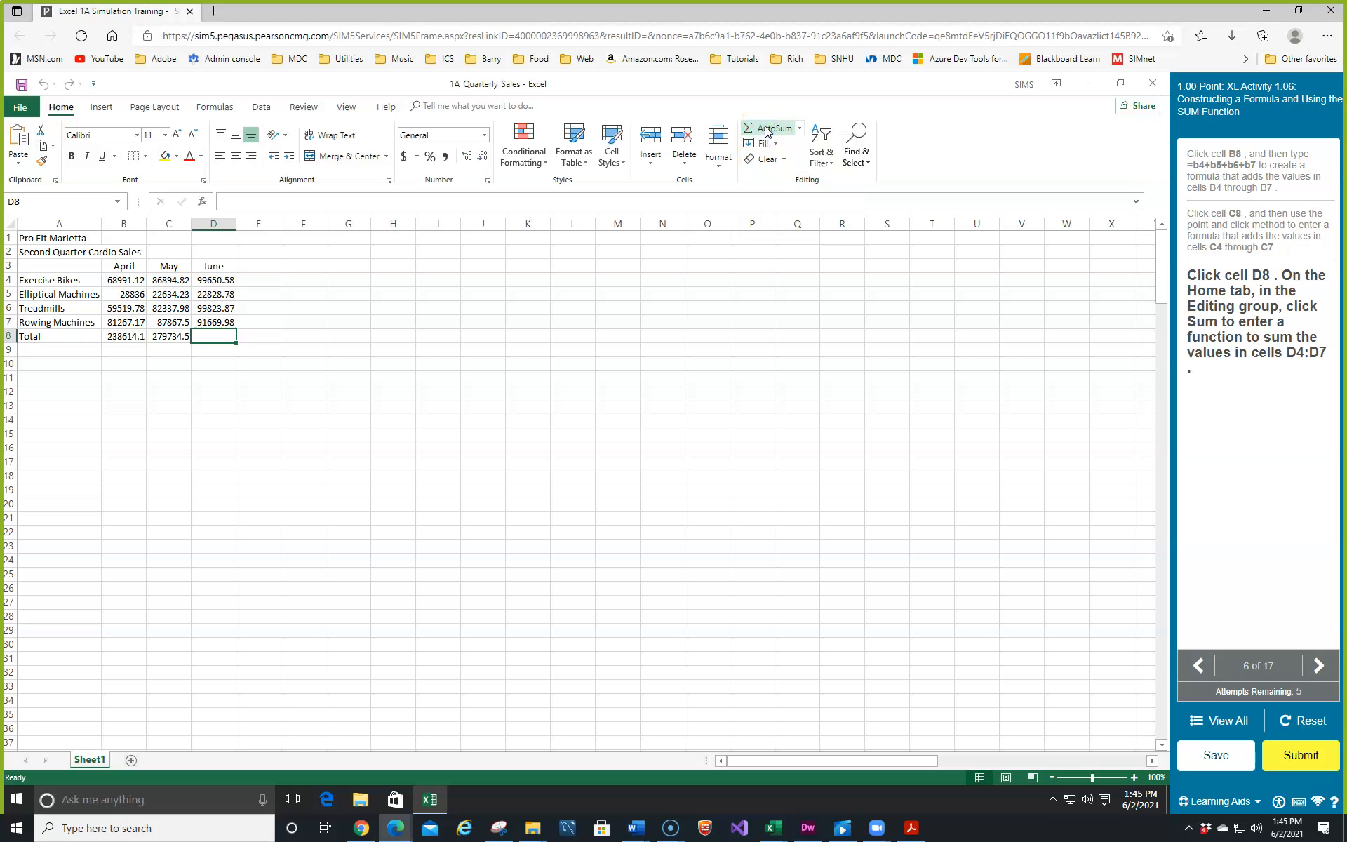
click(767, 129)
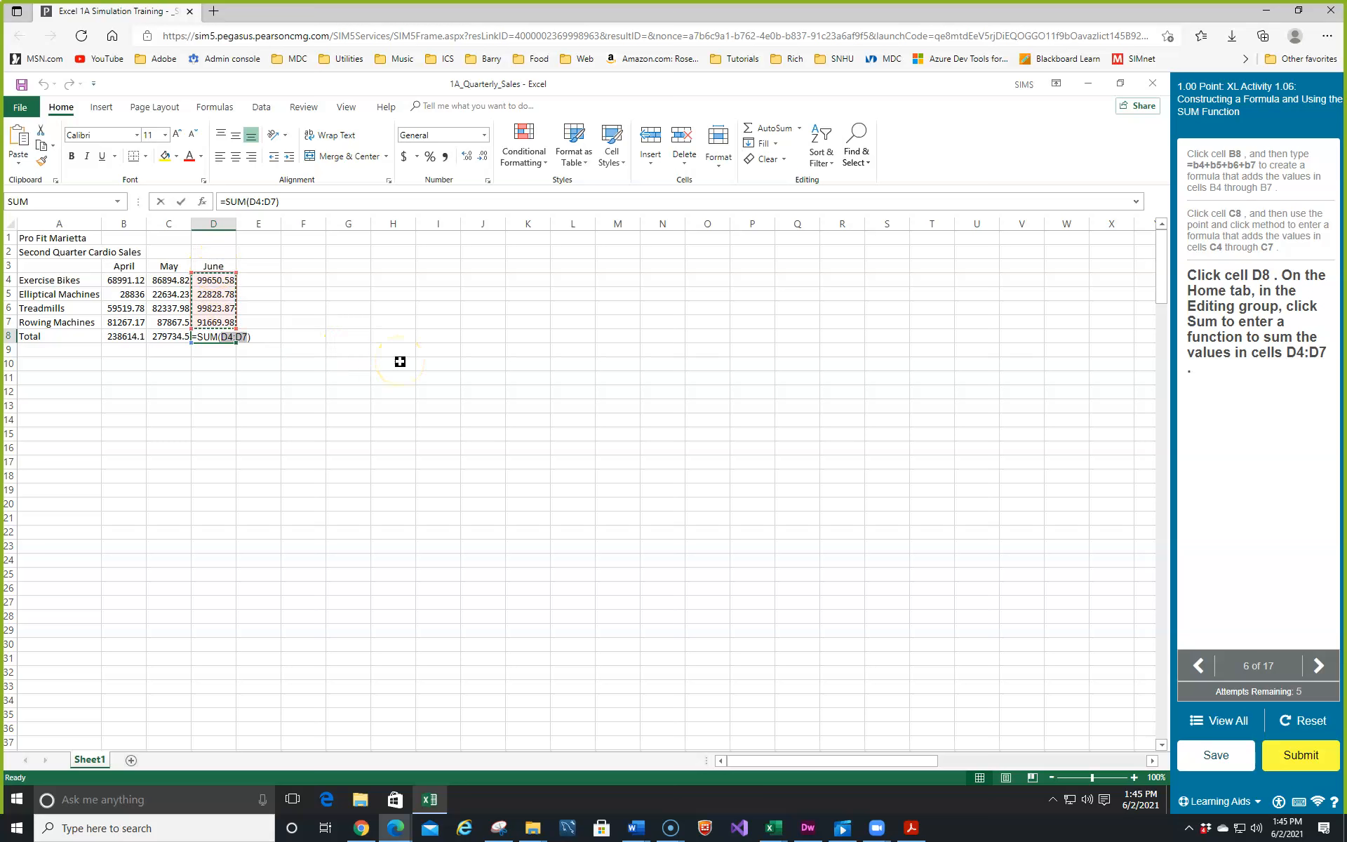
key(Return)
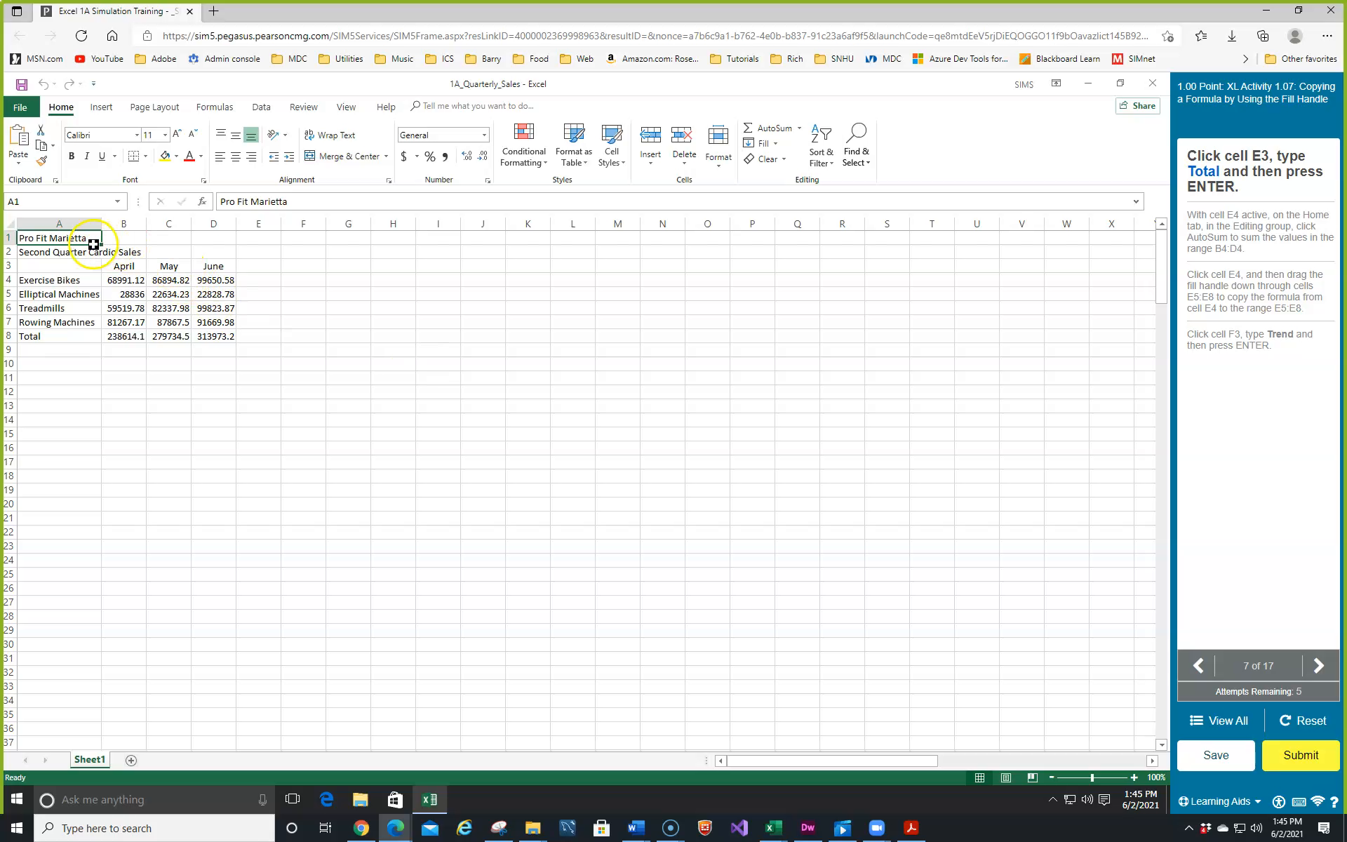
- Add the heading Total in cell E3 and sum B4:D4 in cell E4 with AutoSum
click(257, 267)
text(Total)
key(Return)
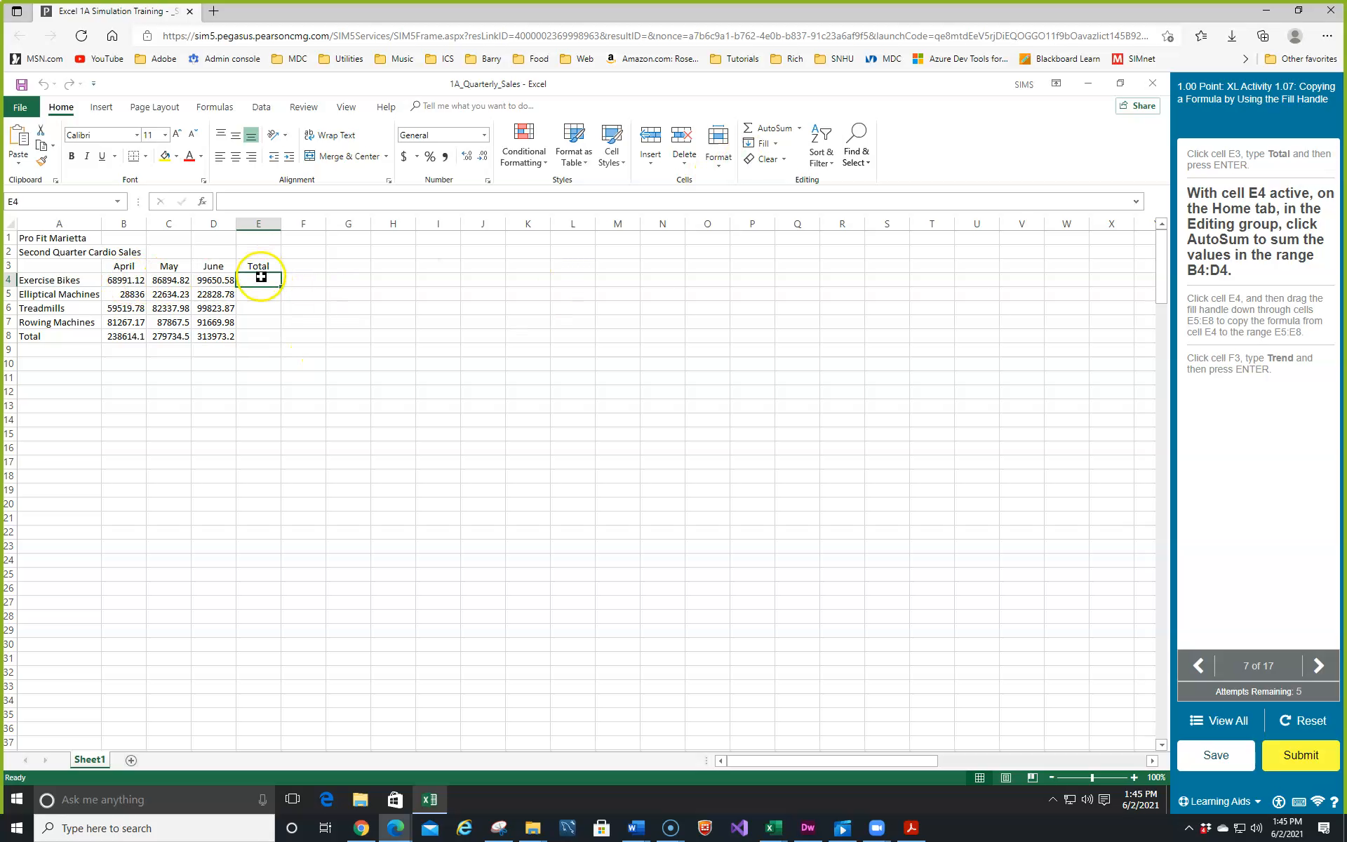
click(770, 131)
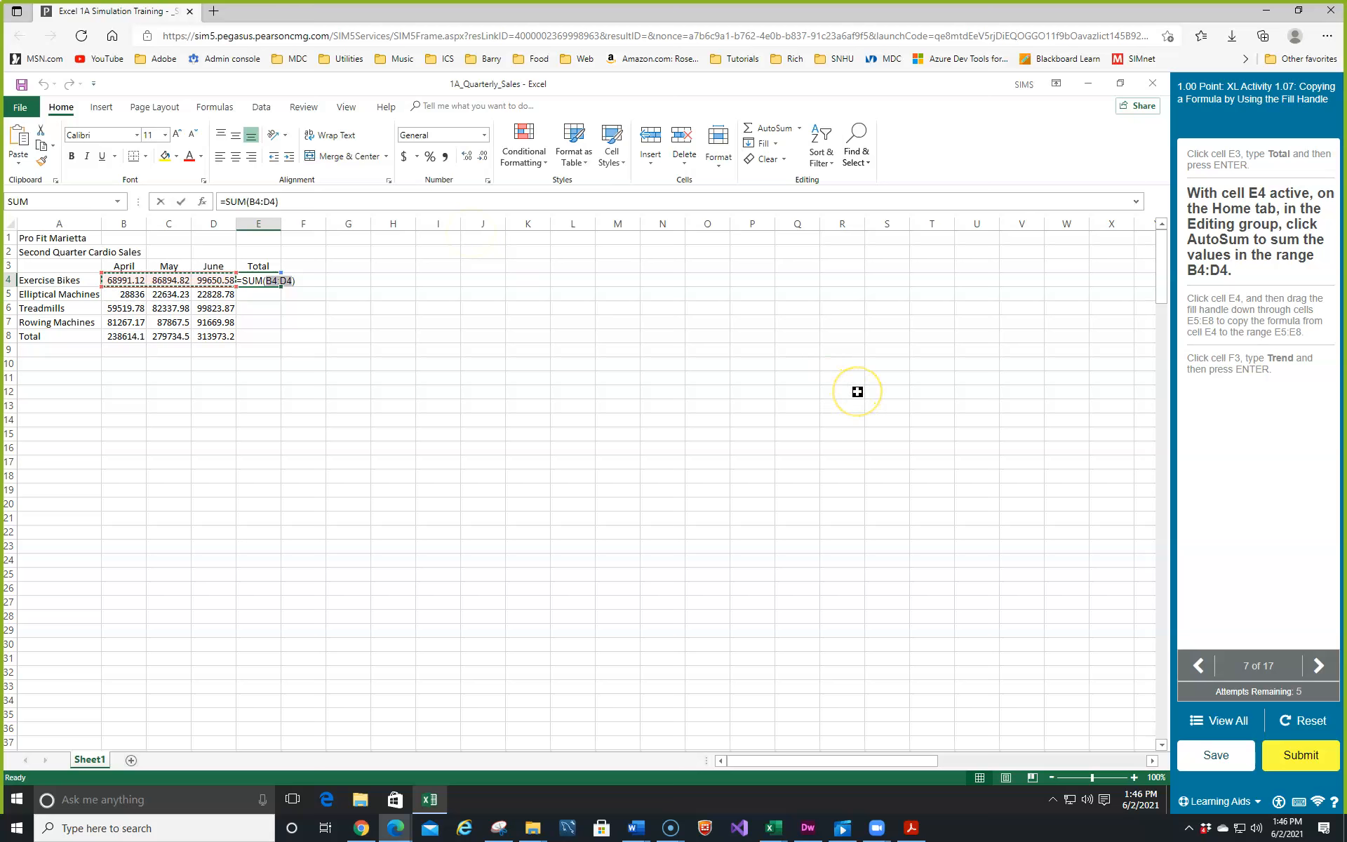
key(Return)
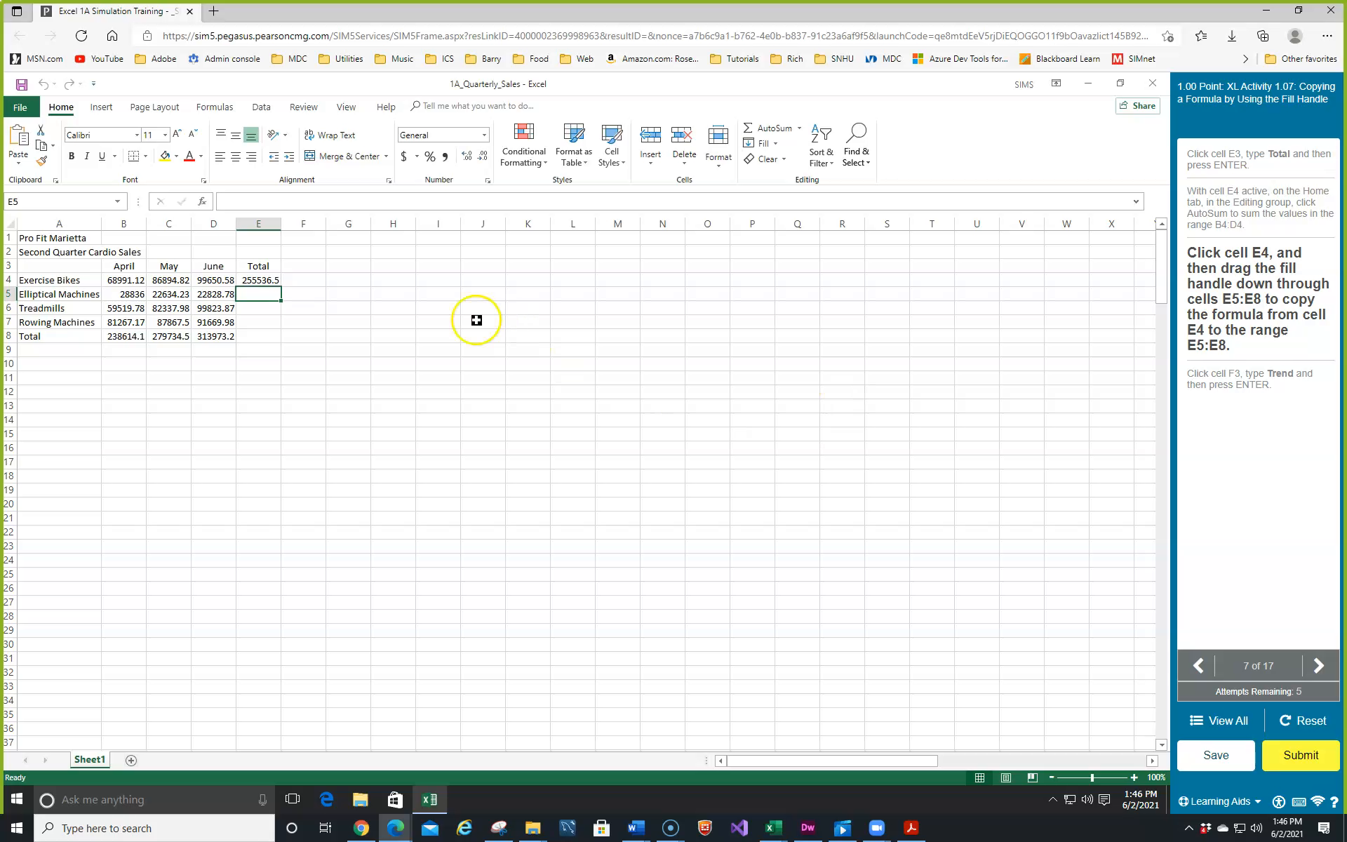
- Copy the SUM formula from cell E4 down through E5:E8 and compare the formulas in E4 and E5
click(274, 281)
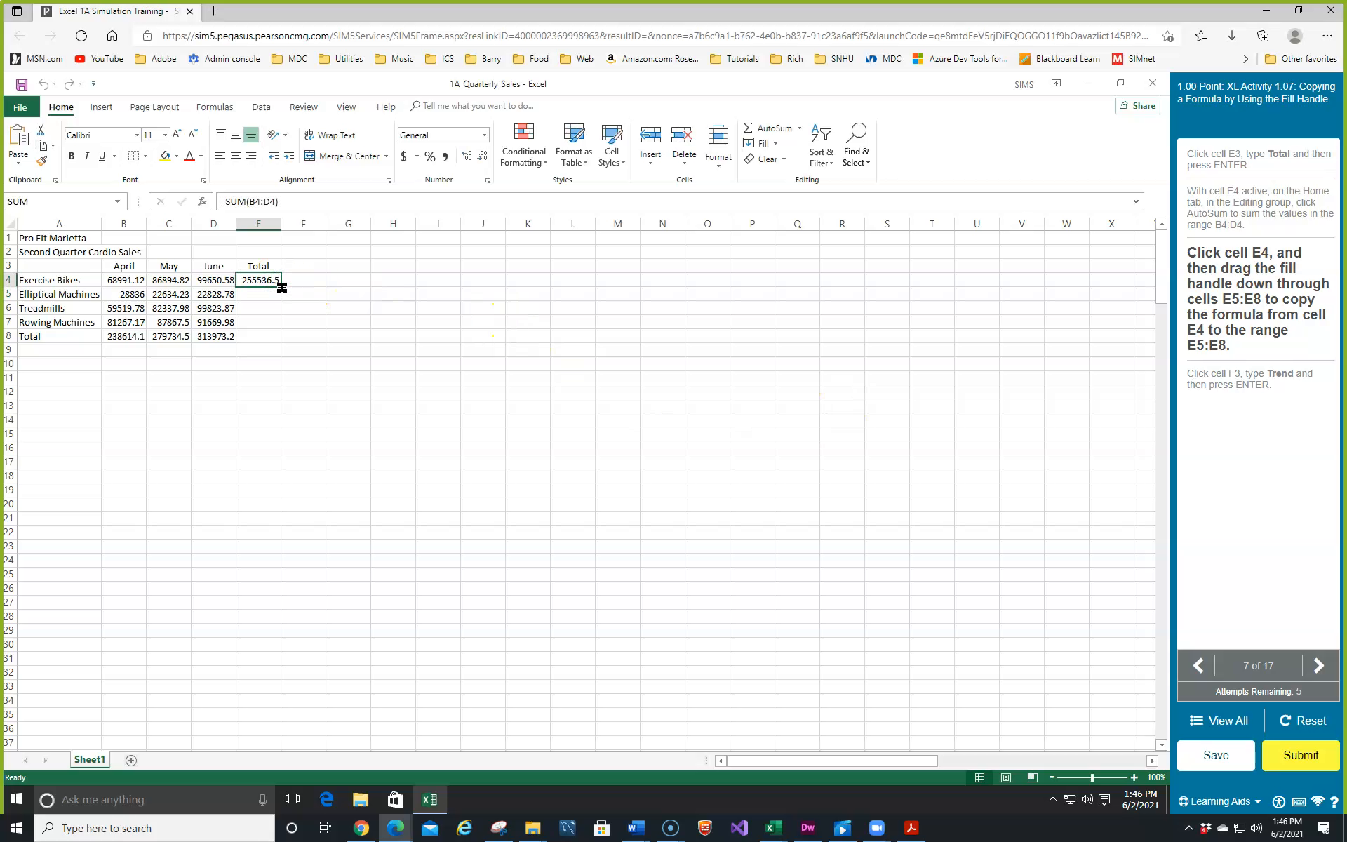
drag(282, 288, 282, 287)
drag(282, 287, 277, 334)
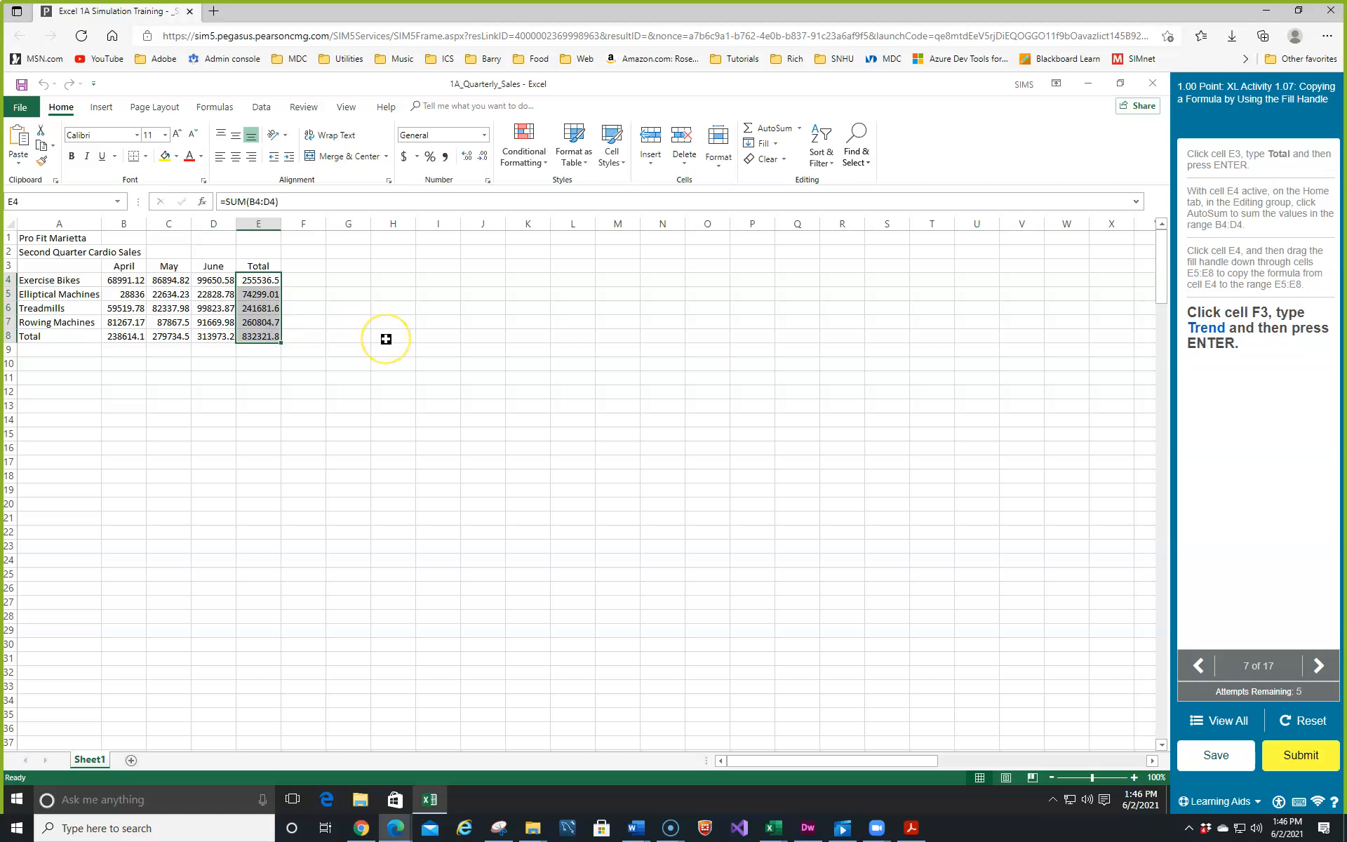
click(256, 281)
click(258, 198)
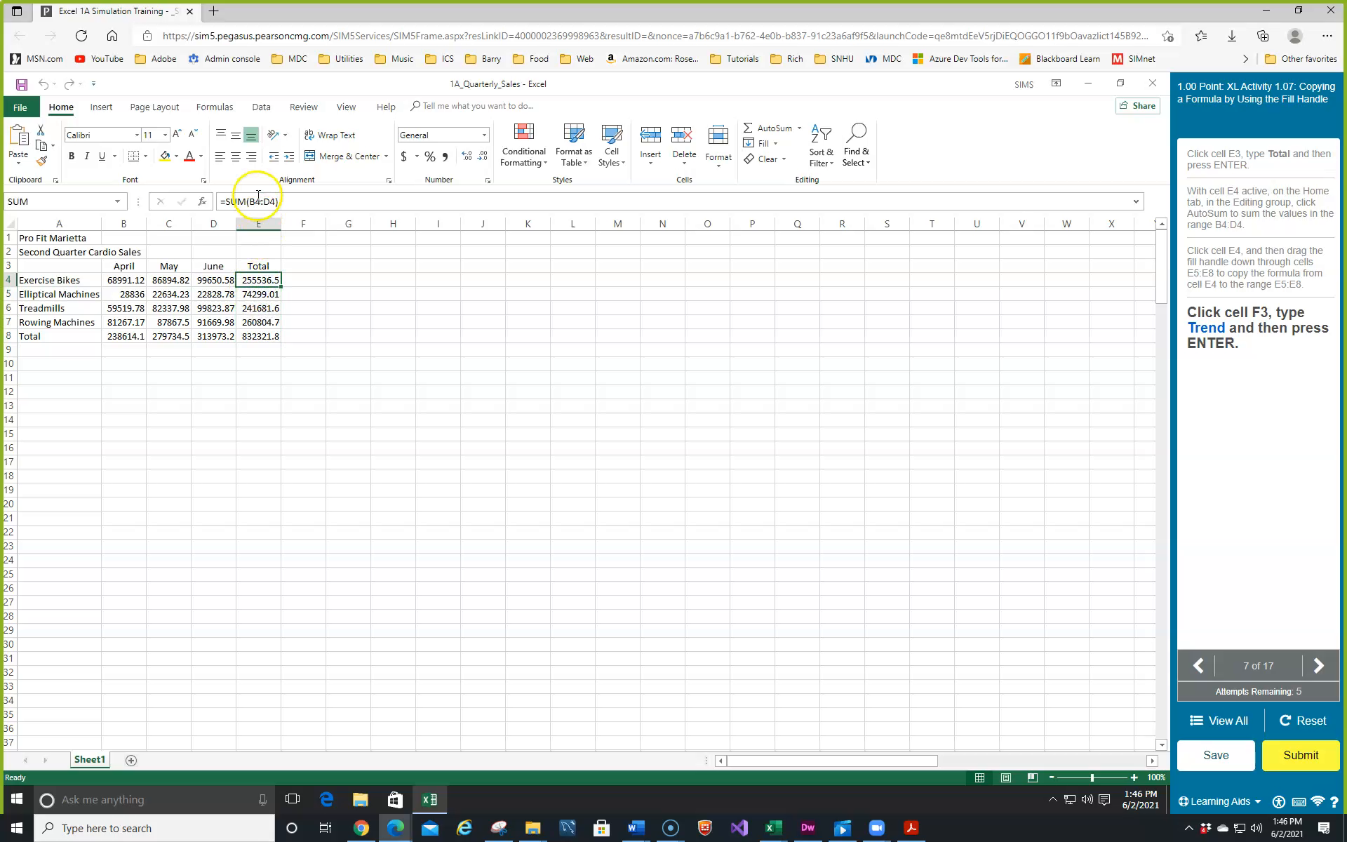
click(258, 294)
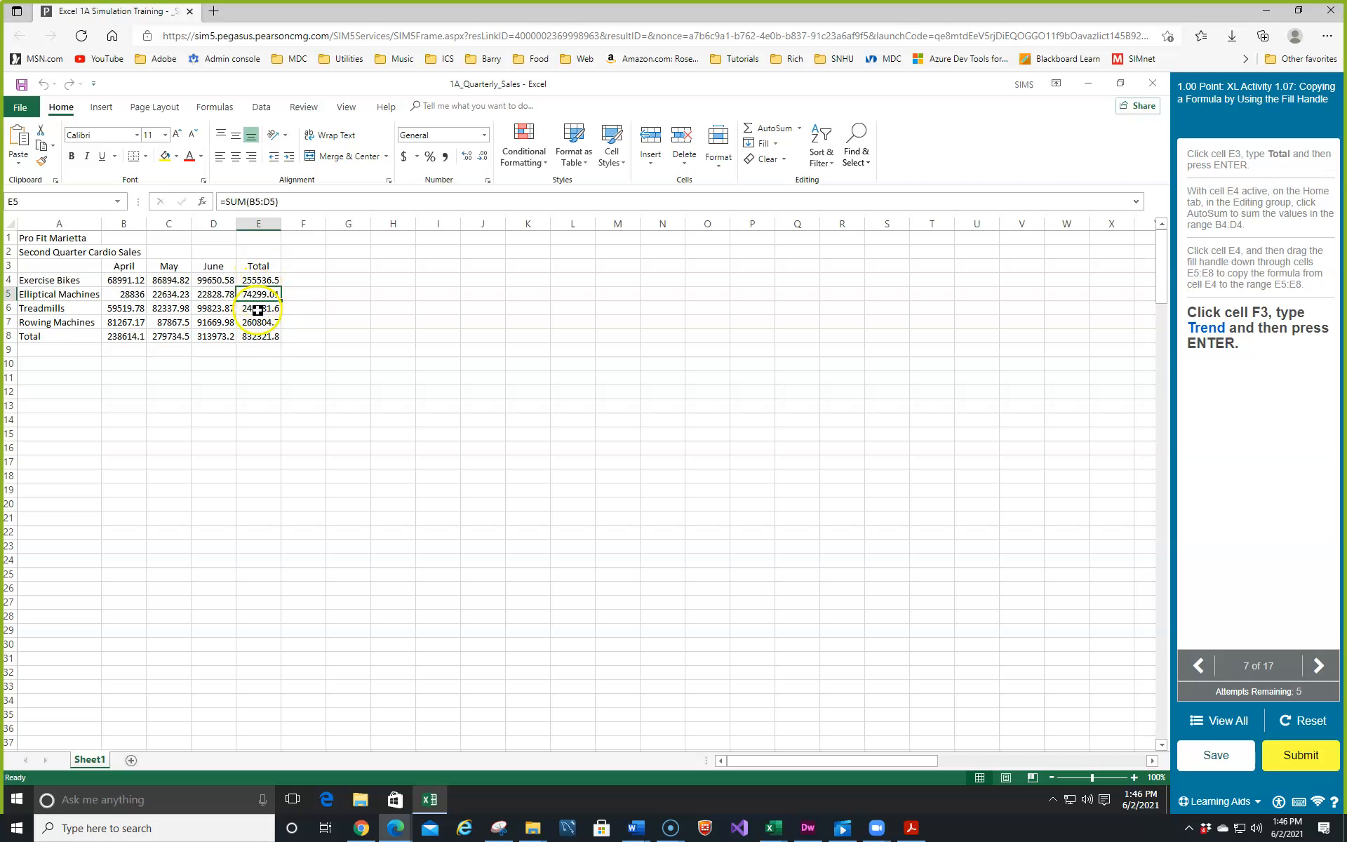
click(256, 280)
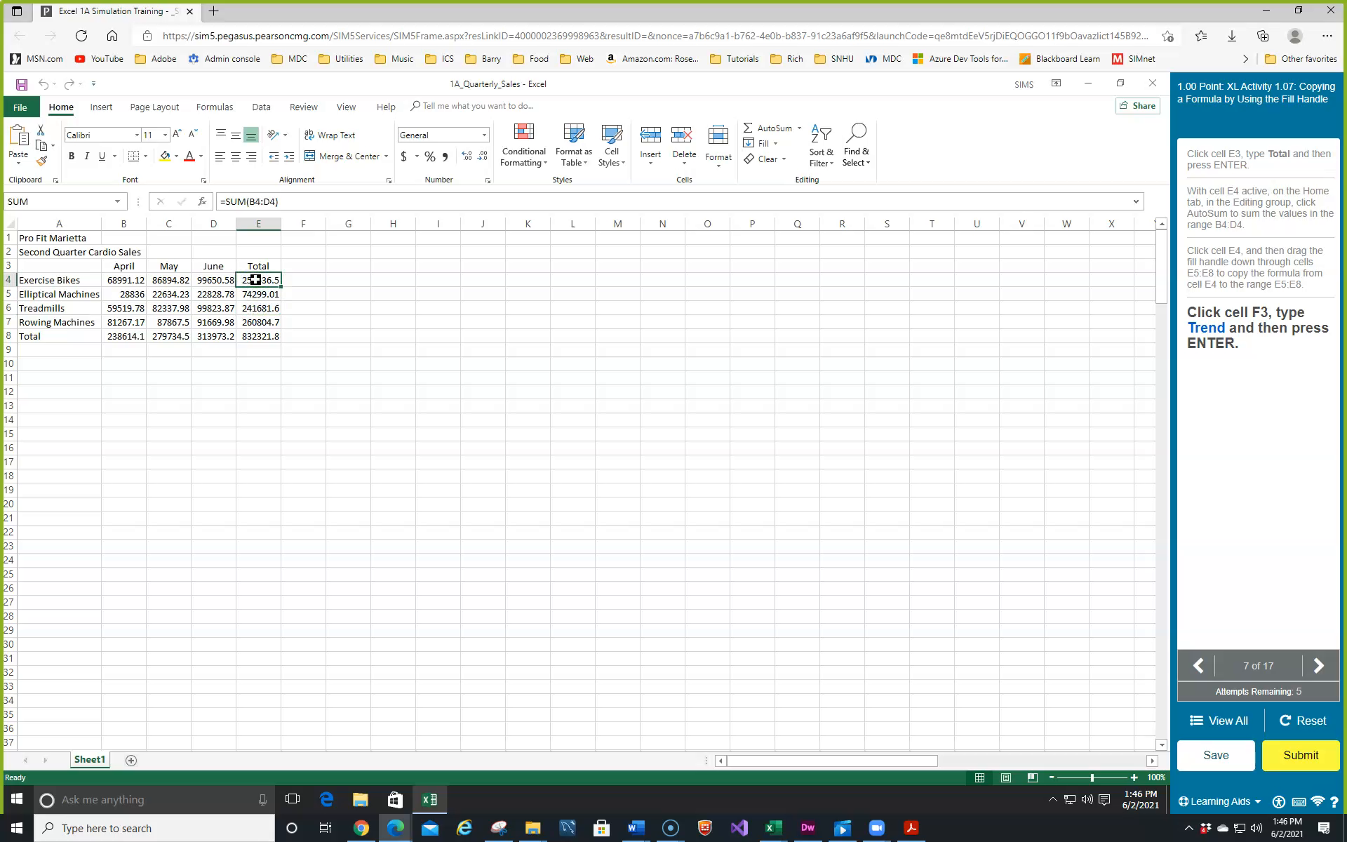
- Enter the column heading Trend in cell F3
click(297, 270)
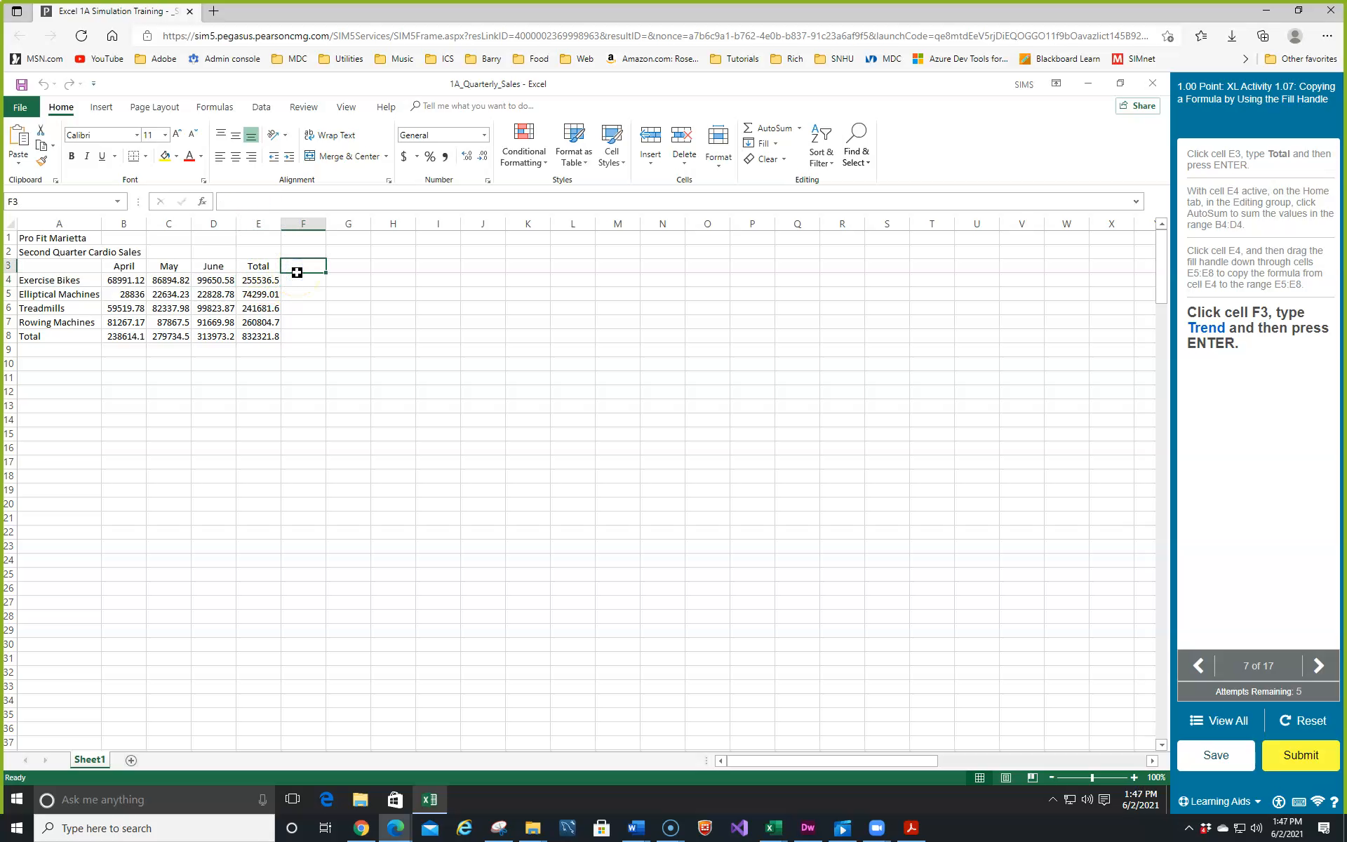
text(Trend)
key(Return)
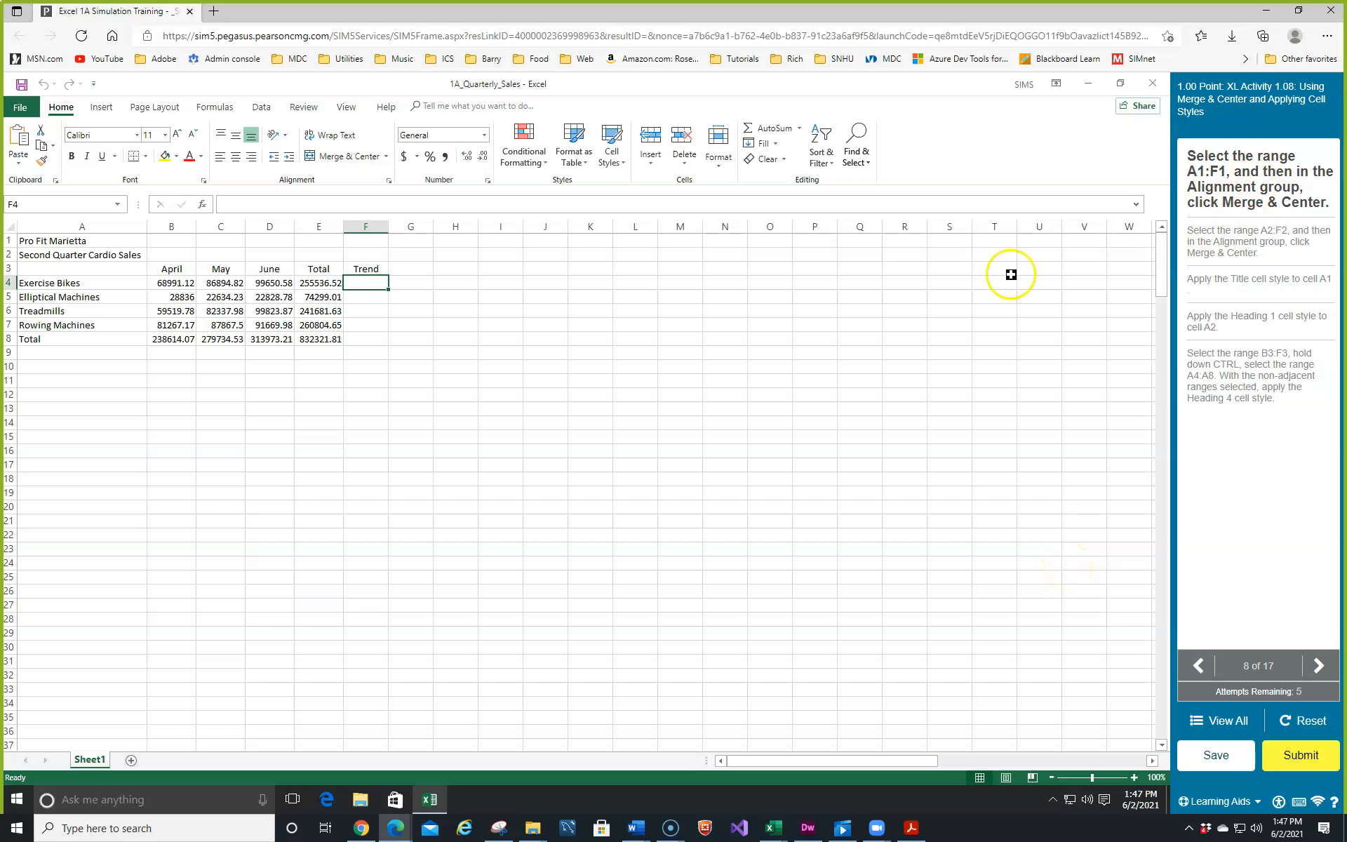
- Merge and center the title Pro Fit Marietta across A1:F1 and the subtitle Second Quarter Cardio Sales across A2:F2
drag(40, 240, 350, 241)
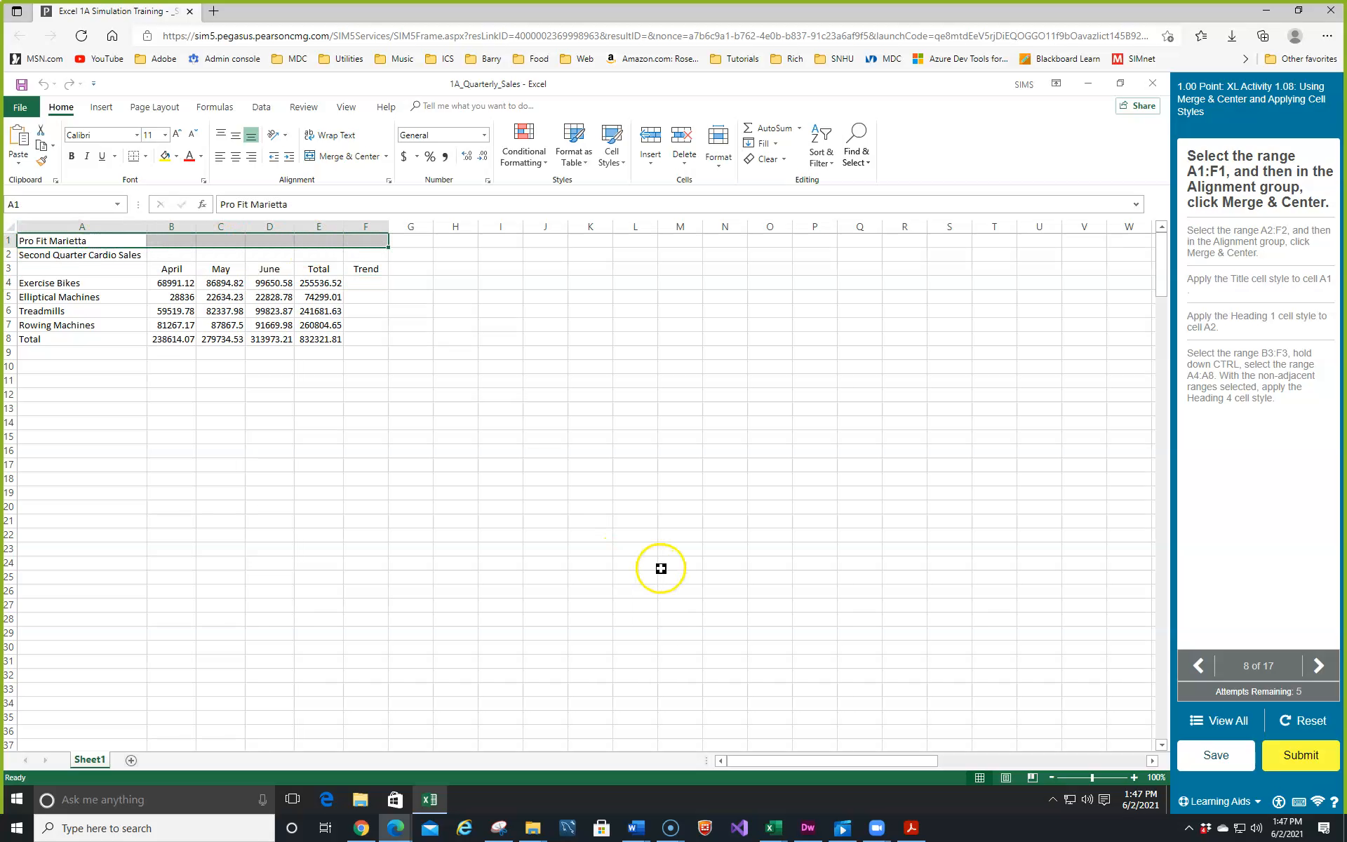
drag(67, 241, 360, 240)
right_click(118, 240)
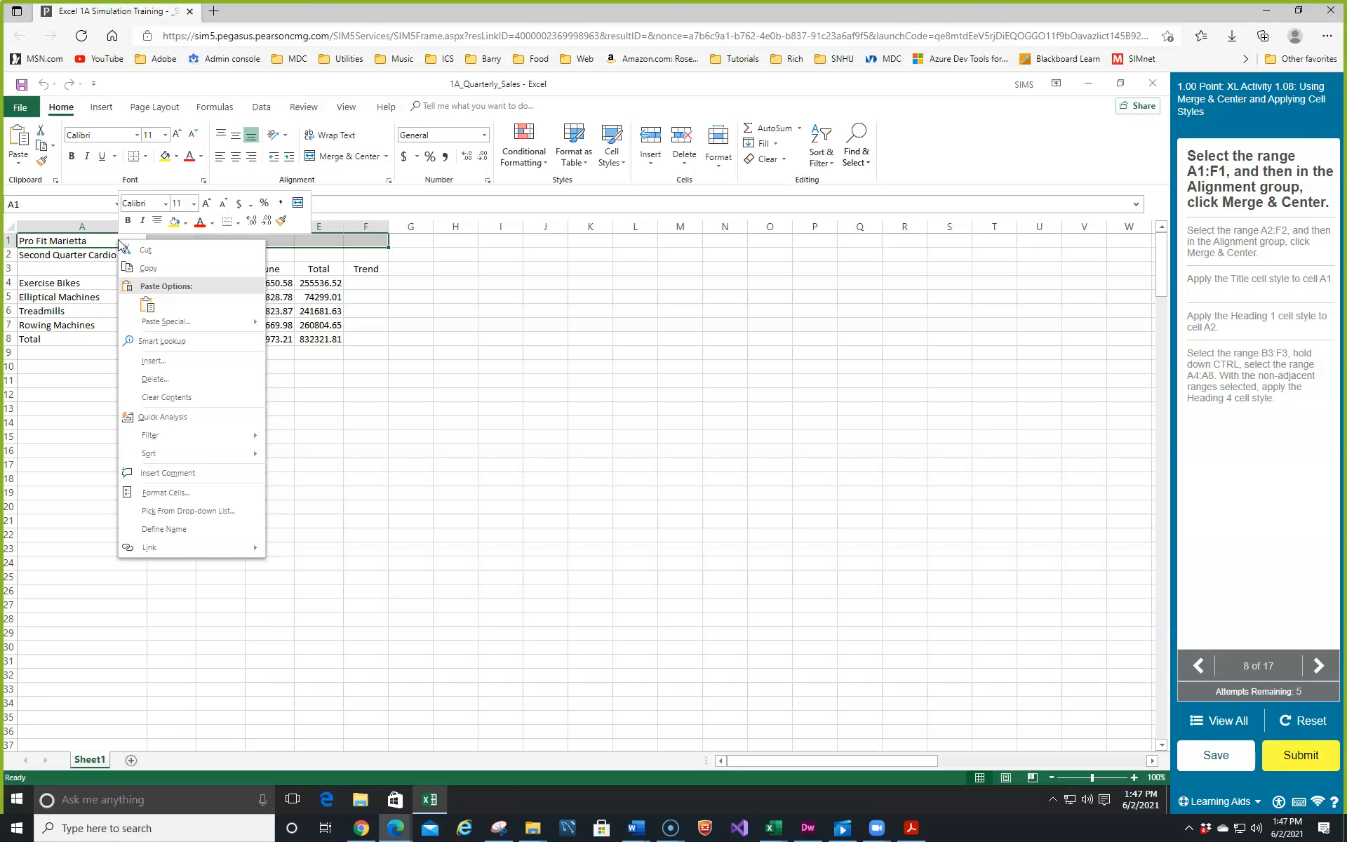
click(364, 161)
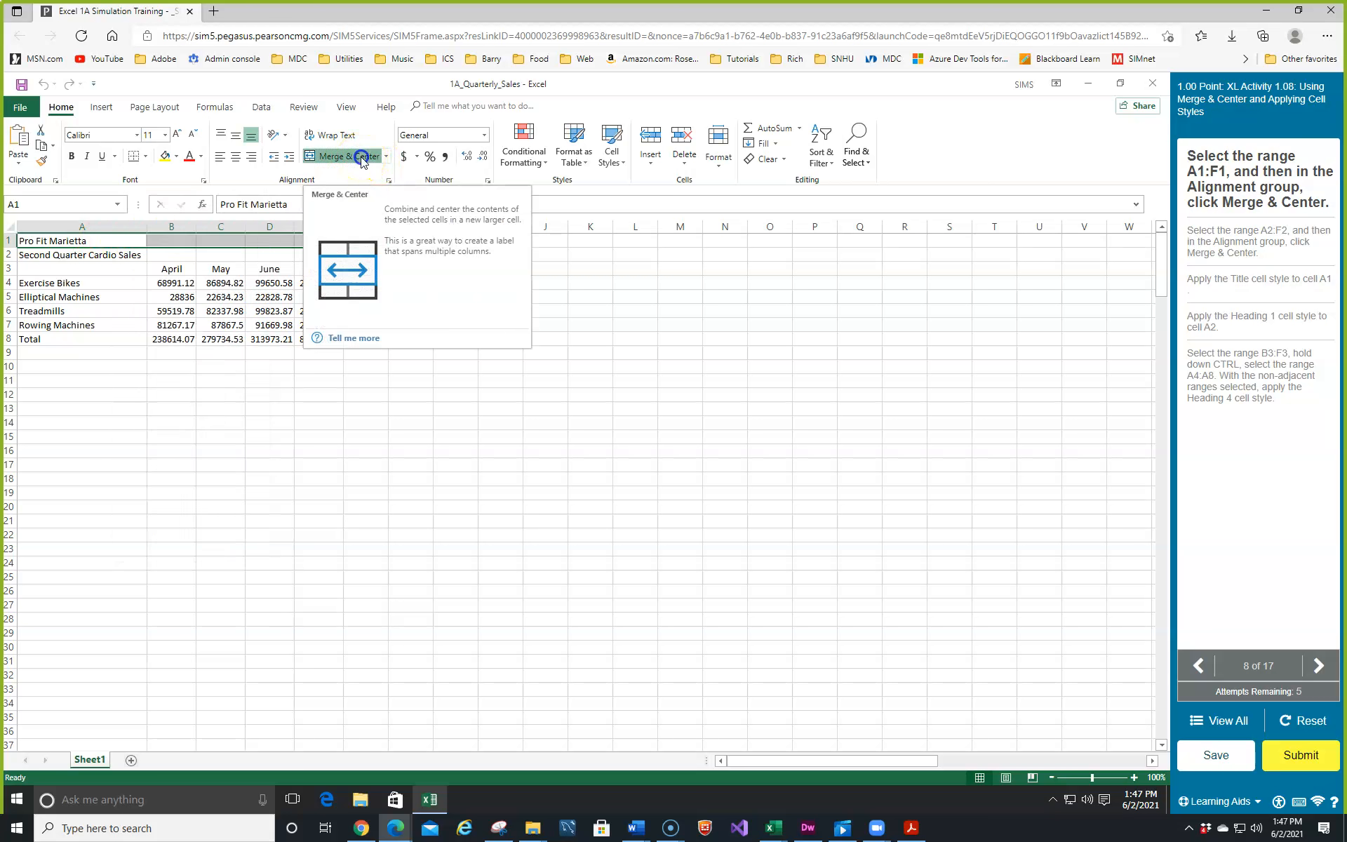
click(364, 162)
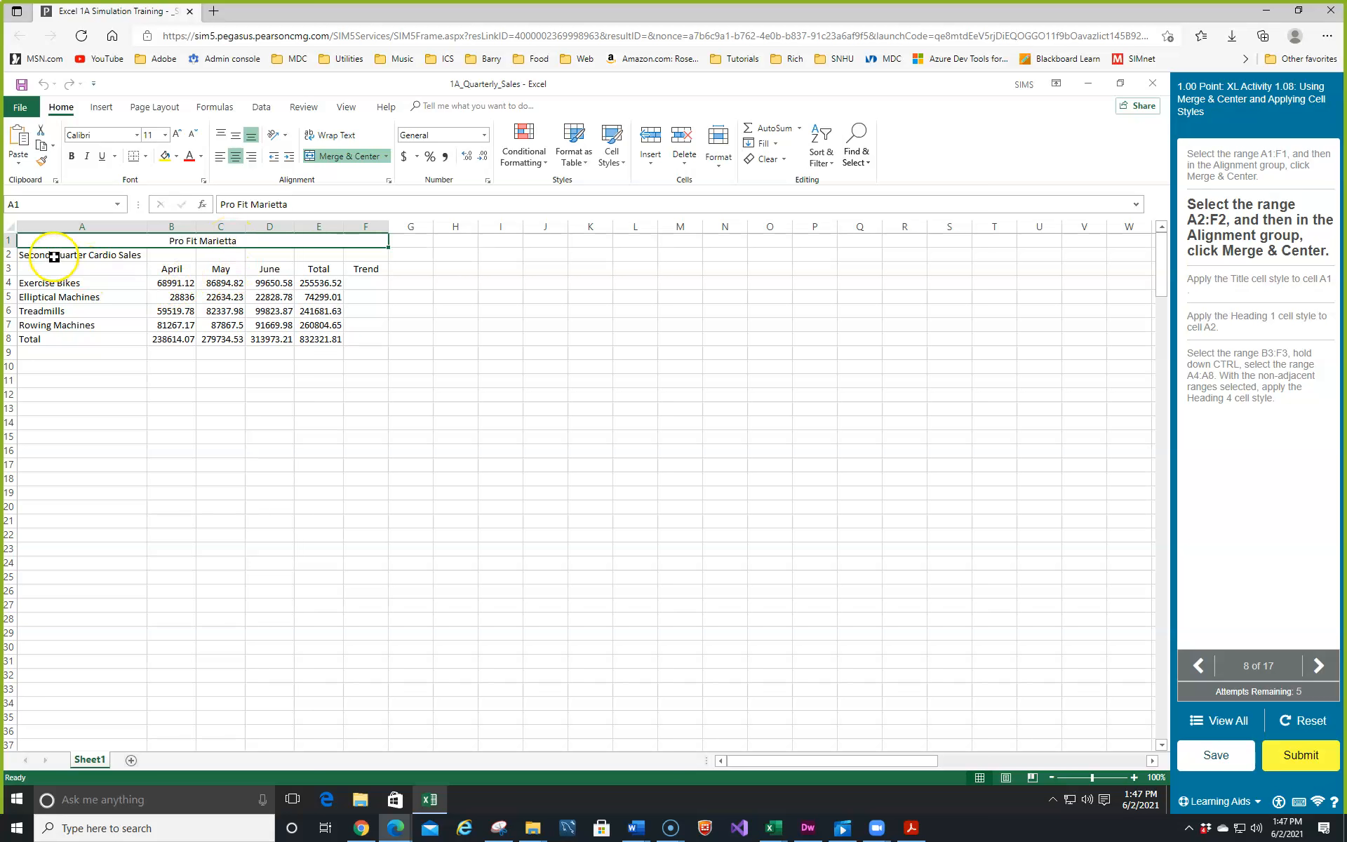
drag(53, 255, 358, 261)
click(354, 158)
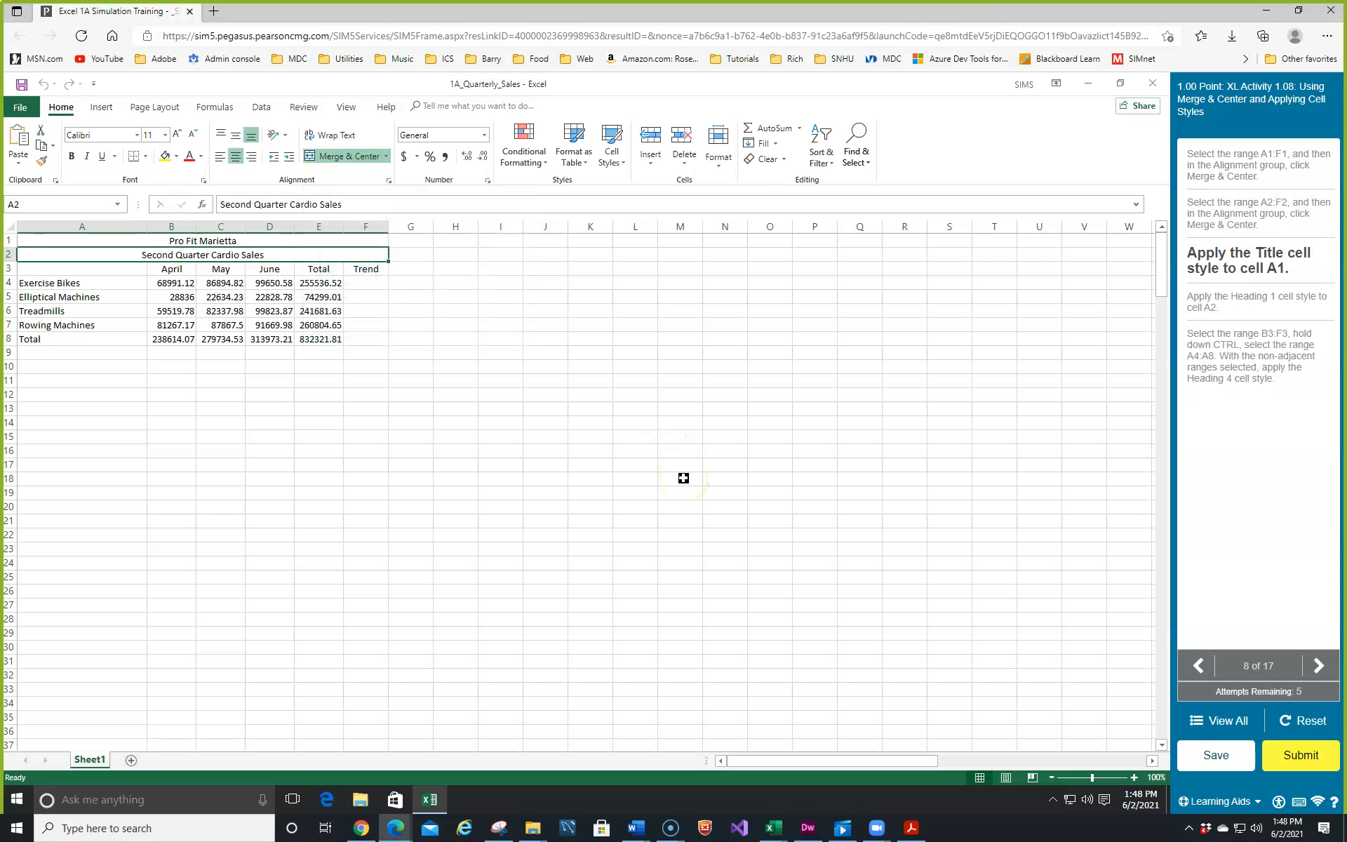
- Apply the Title cell style to cell A1 and the Heading 1 cell style to cell A2
click(123, 240)
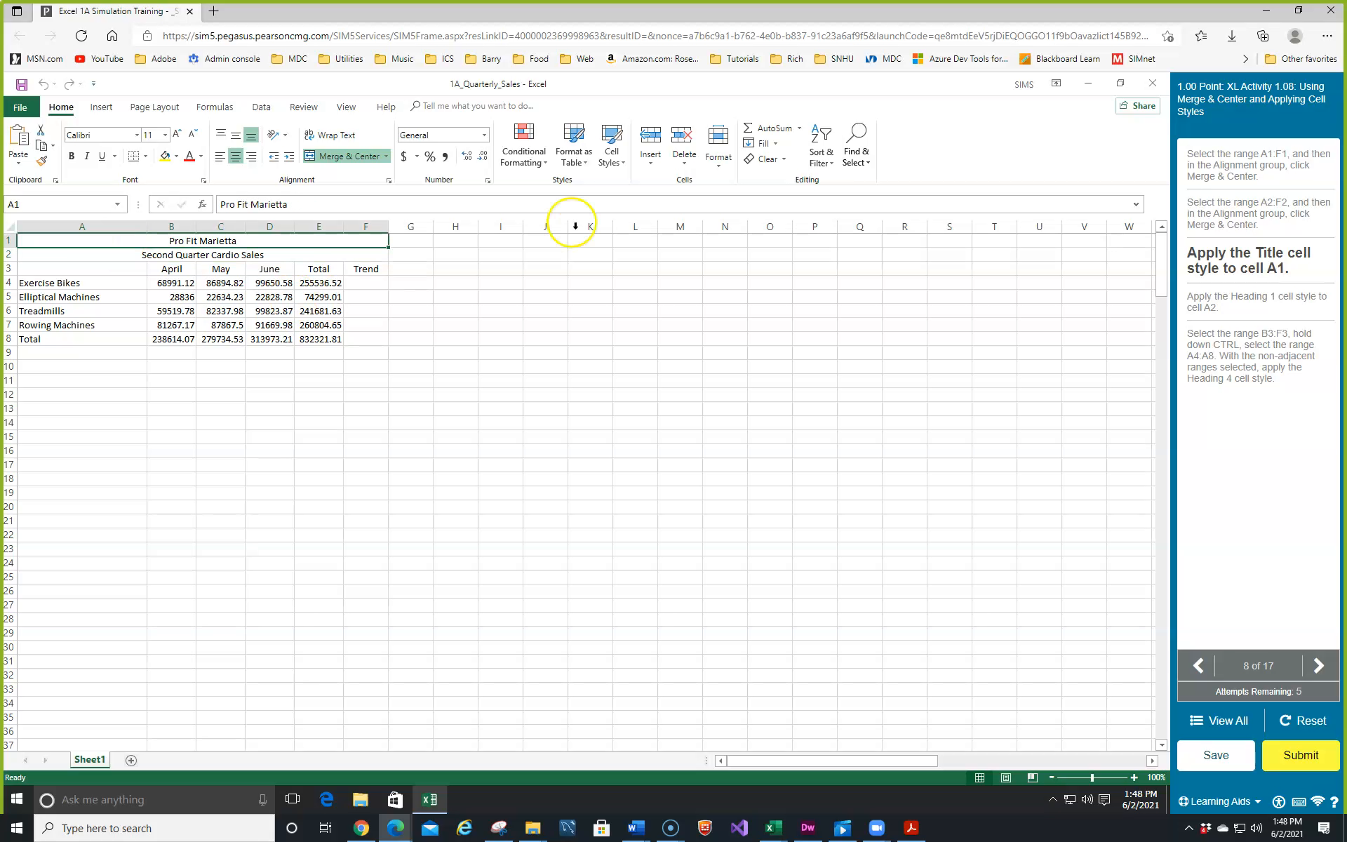
click(624, 166)
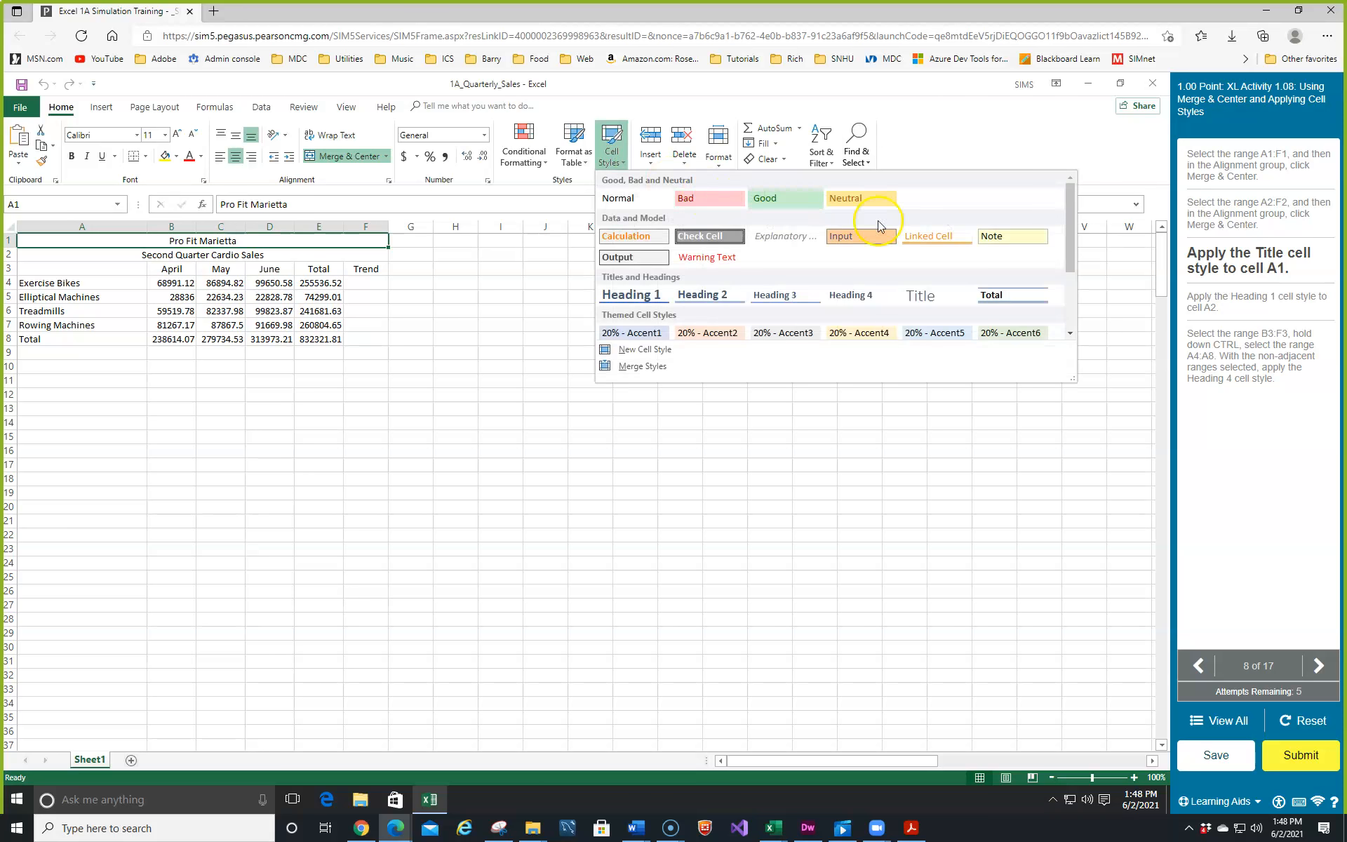
click(948, 296)
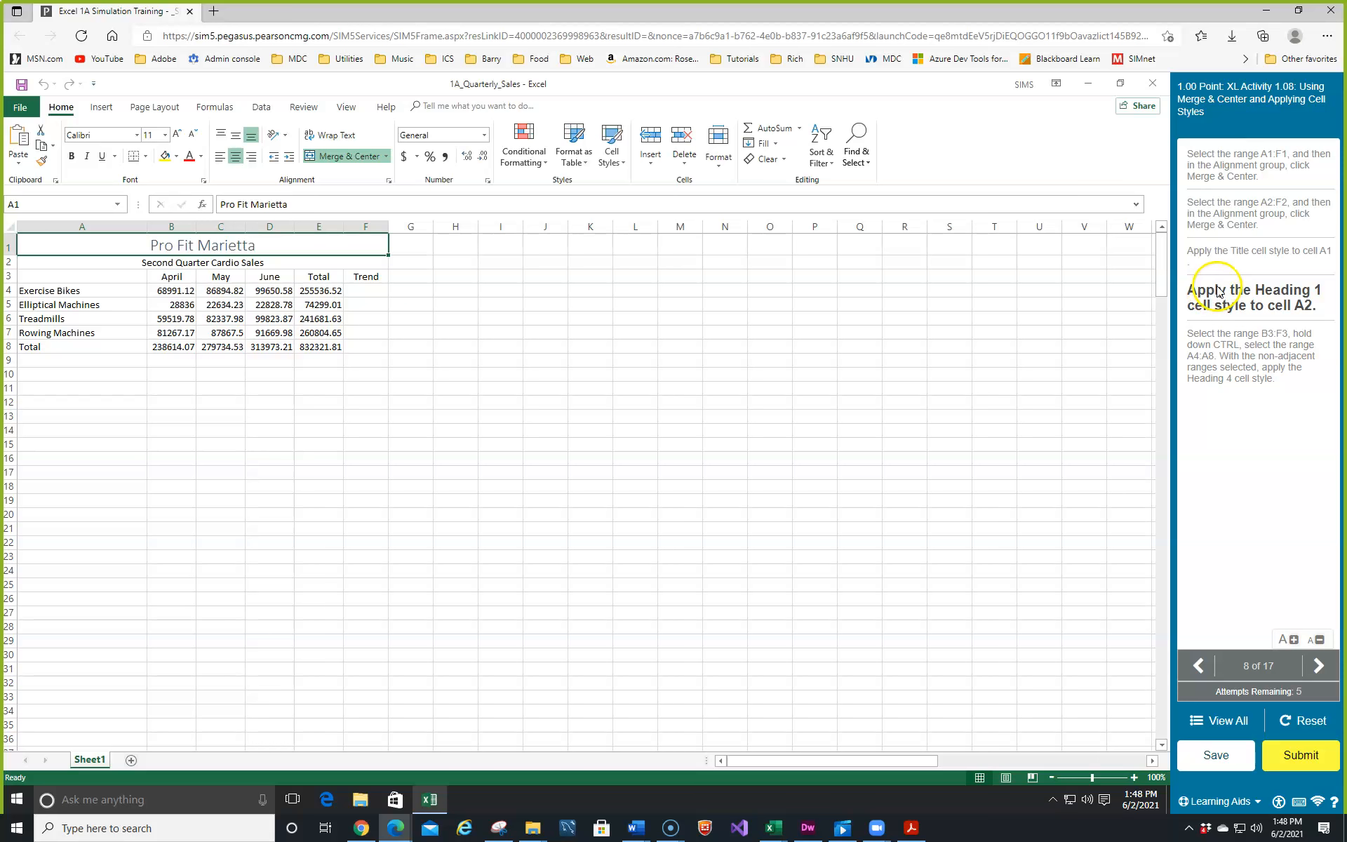
click(99, 262)
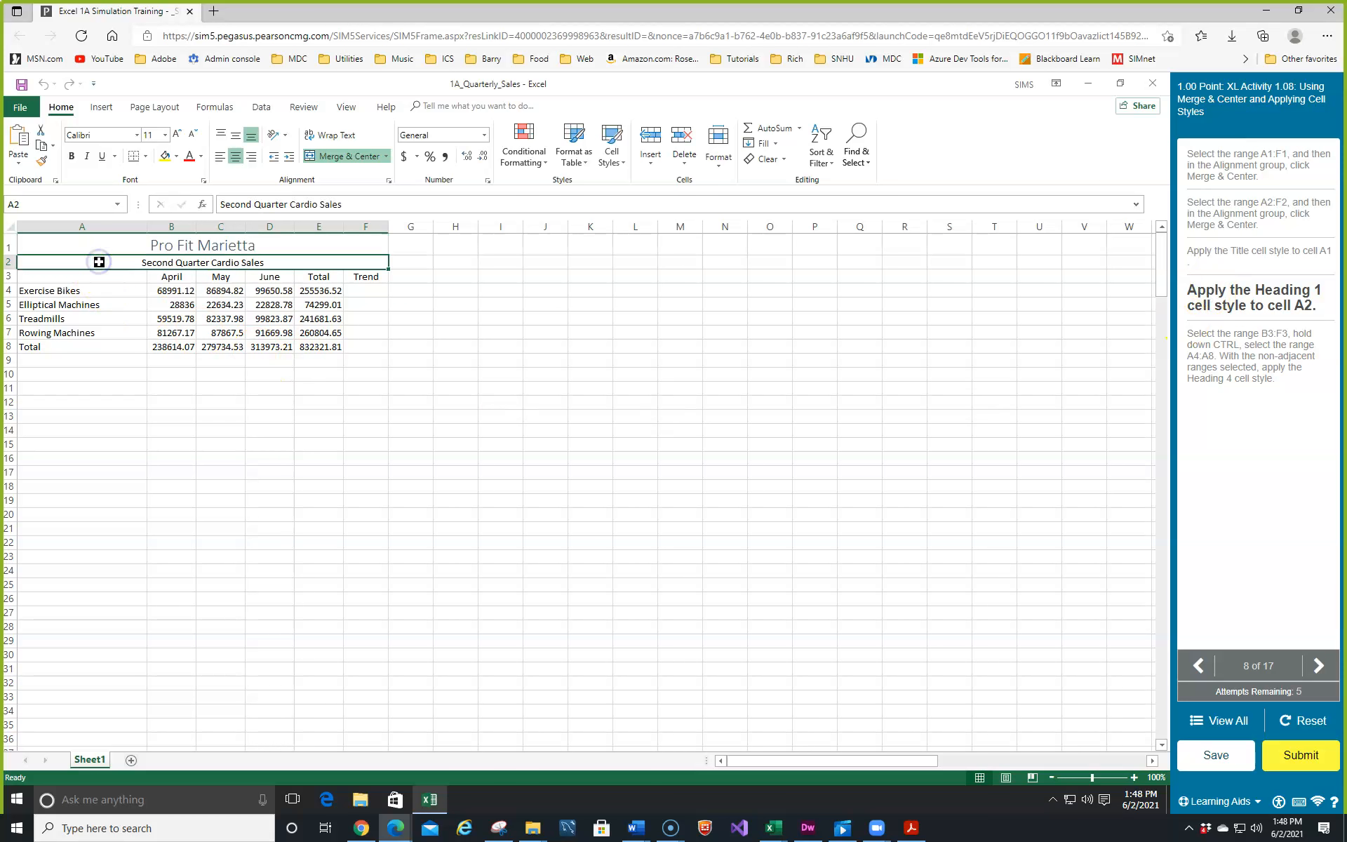
click(623, 167)
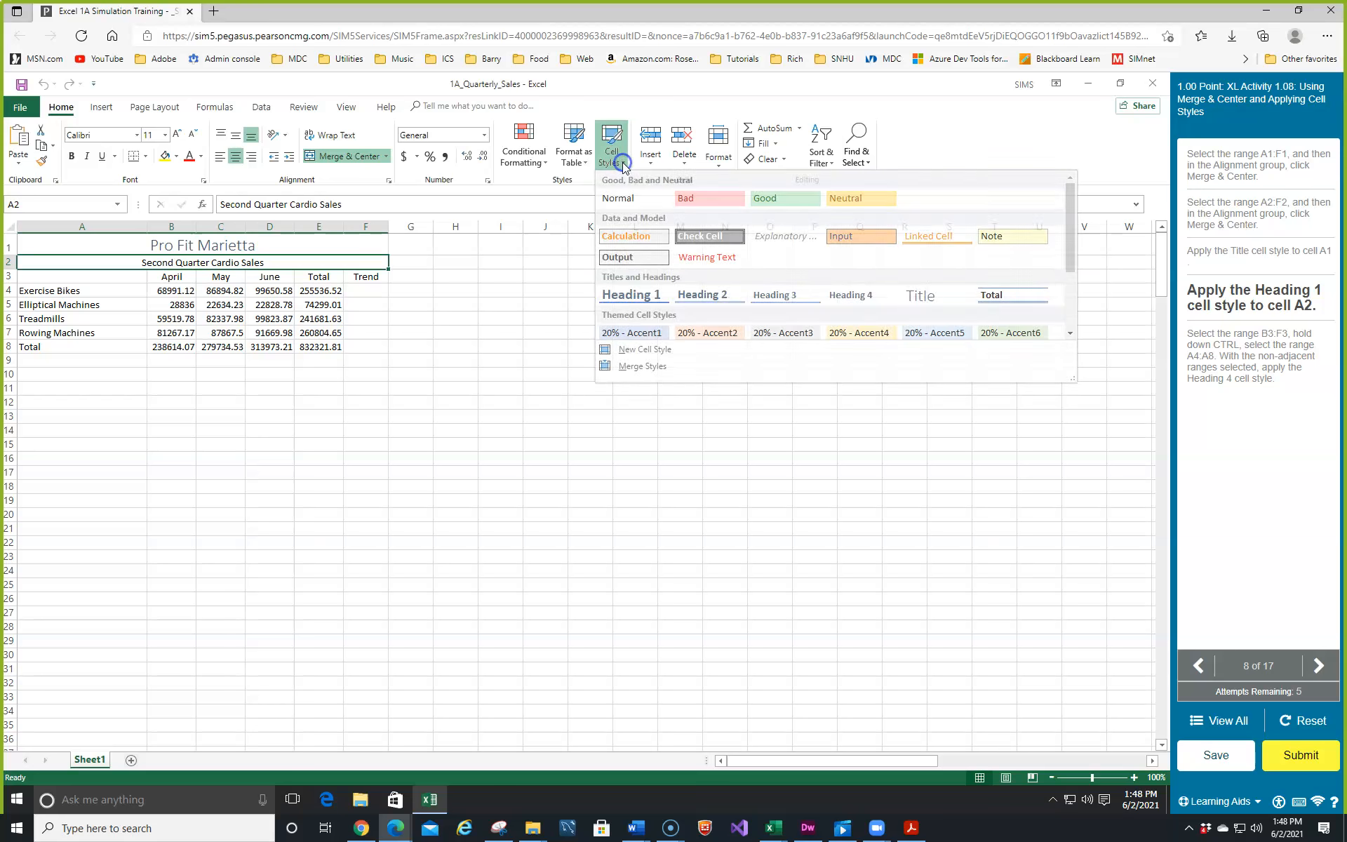
click(634, 296)
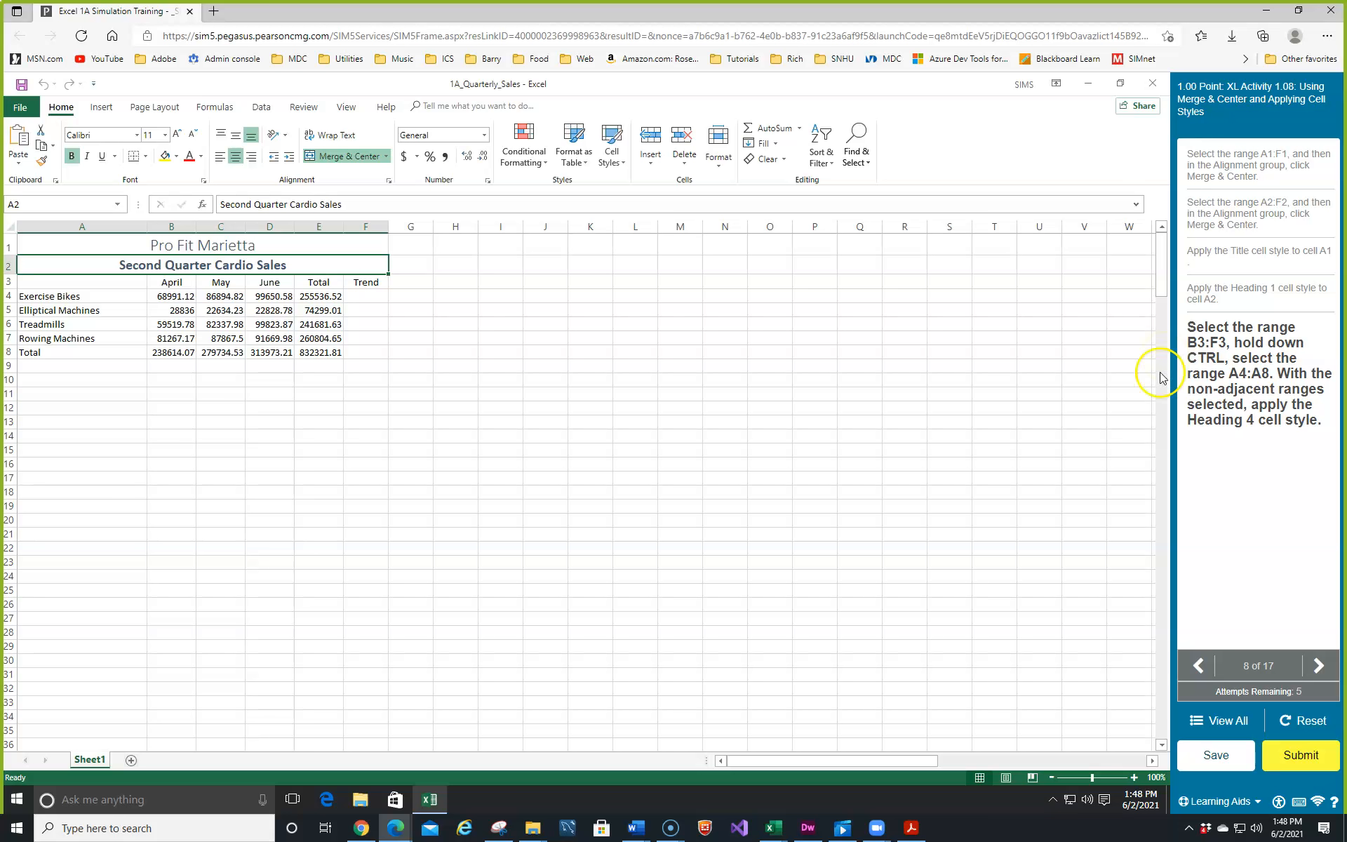
- Apply the Heading 4 cell style to the nonadjacent ranges B3:F3 and A4:A8
click(167, 285)
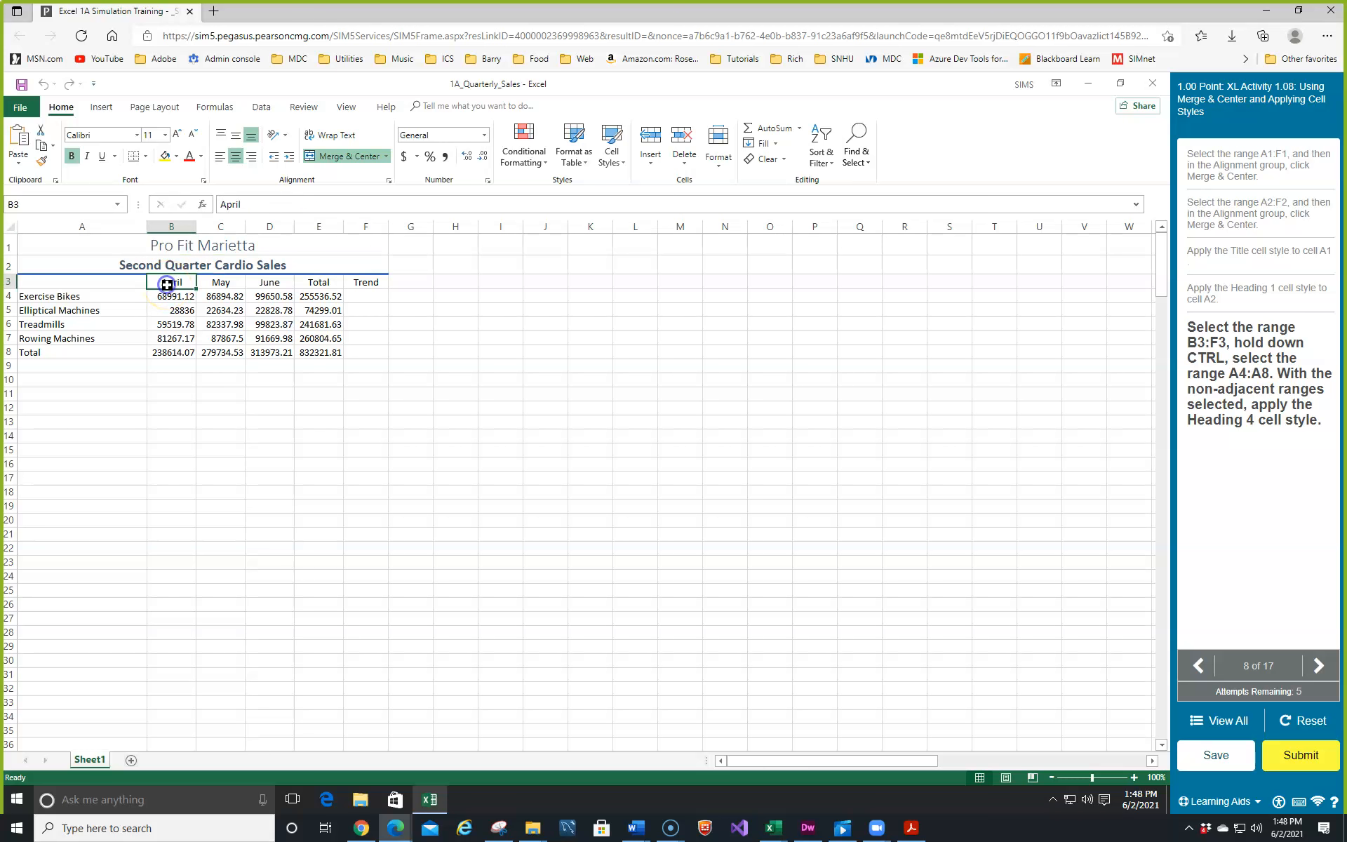
drag(167, 285, 364, 283)
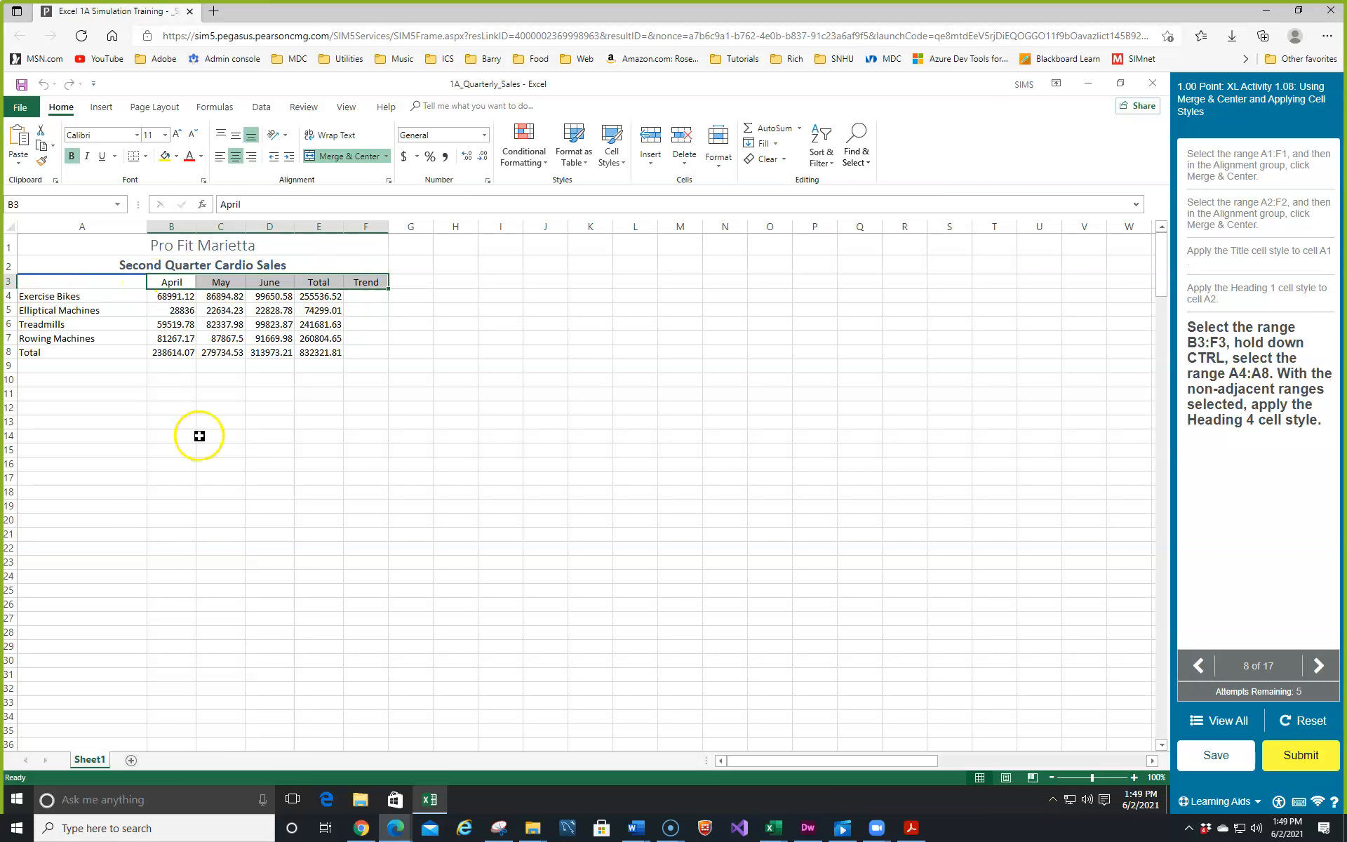
drag(70, 300, 64, 351)
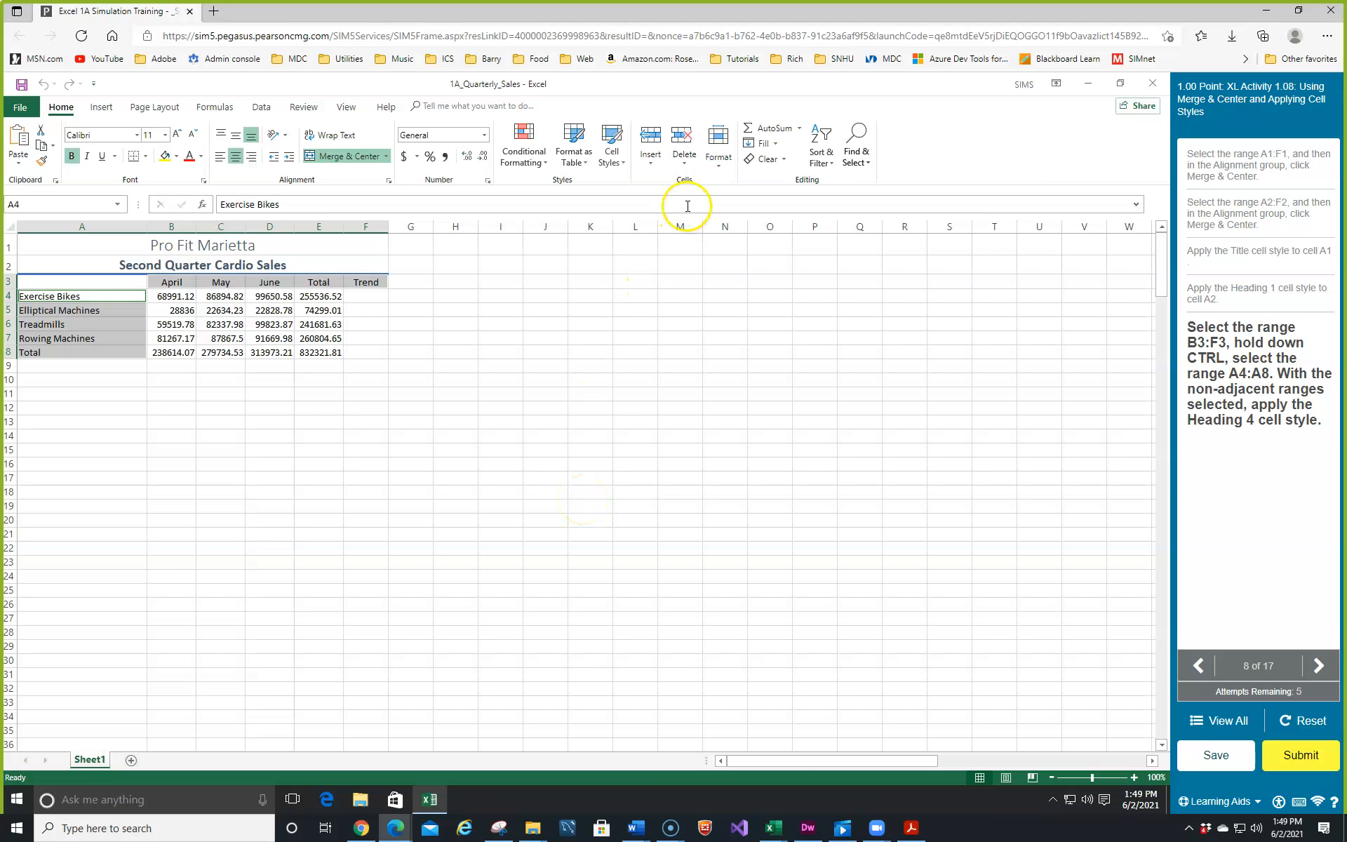
click(611, 158)
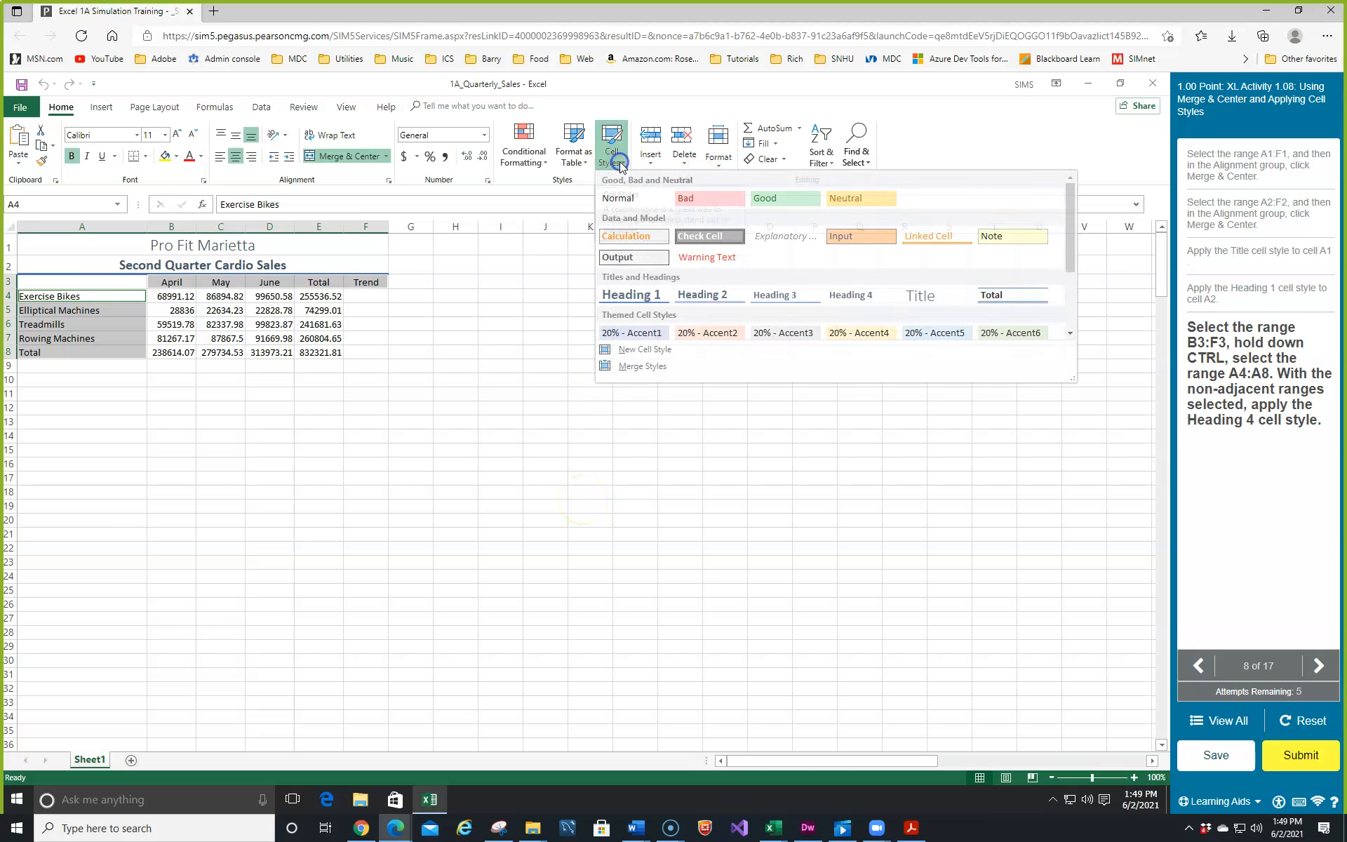
click(851, 295)
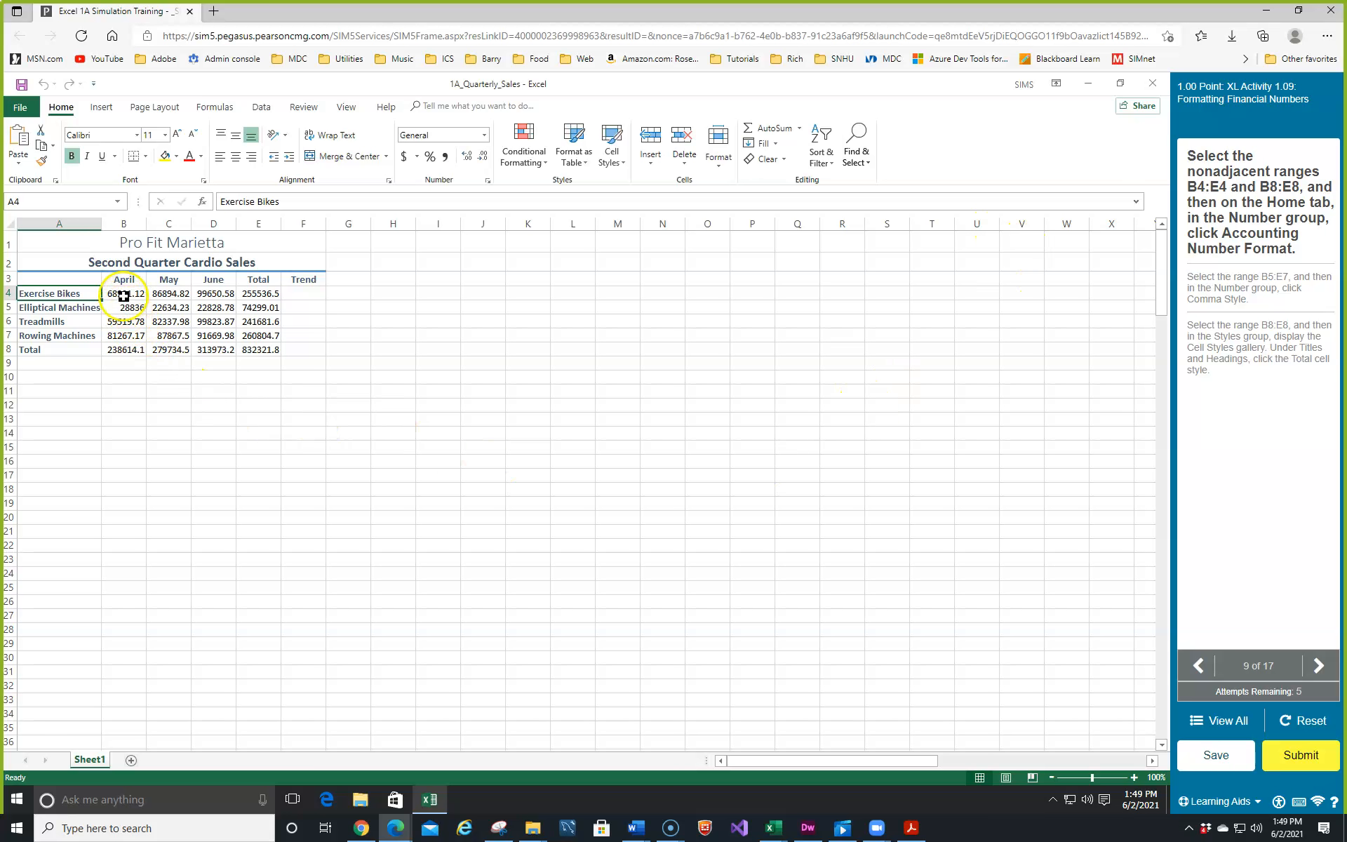
- Format the nonadjacent ranges B4:E4 and B8:E8 with the Accounting number format
drag(121, 293, 259, 291)
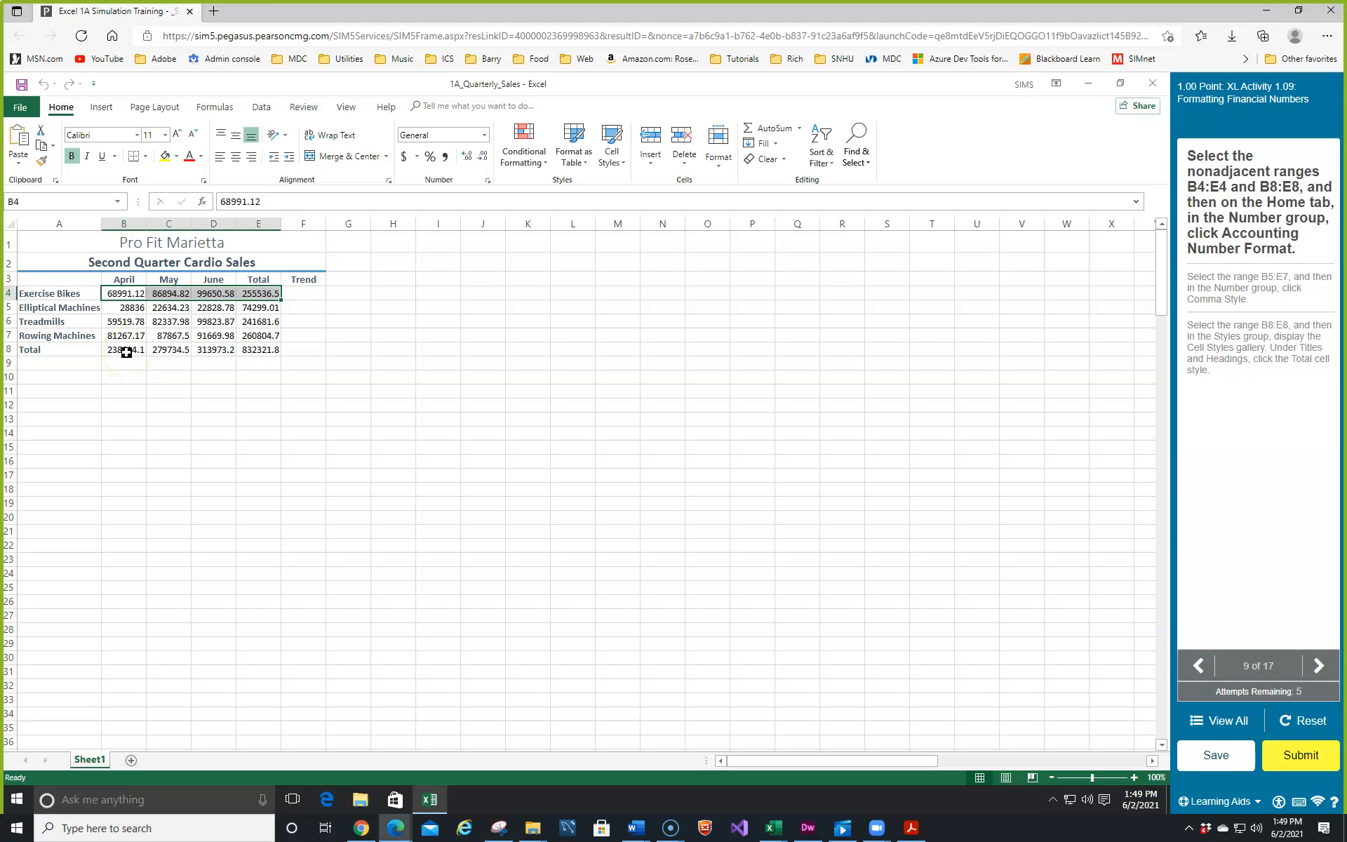
drag(125, 352, 258, 349)
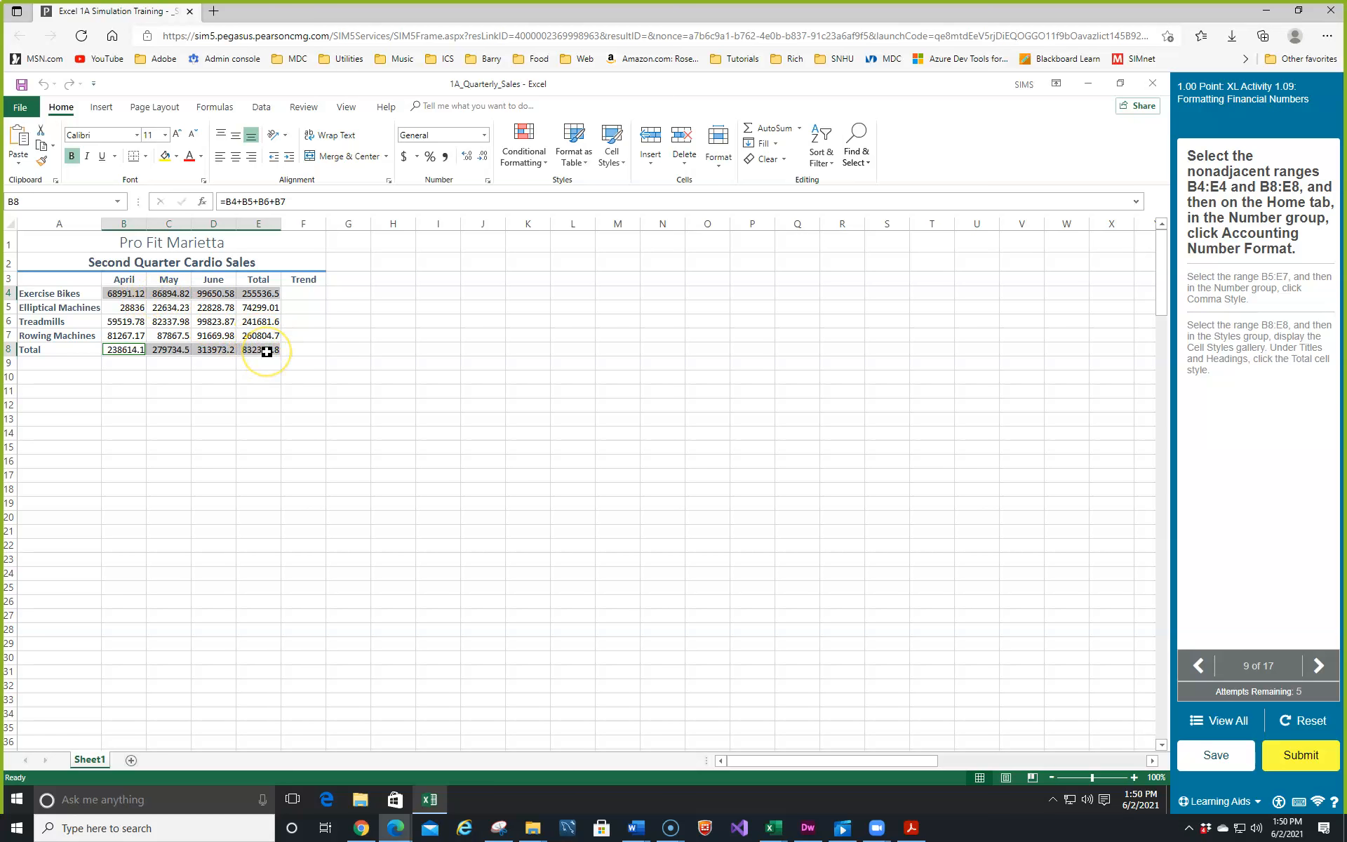
click(404, 157)
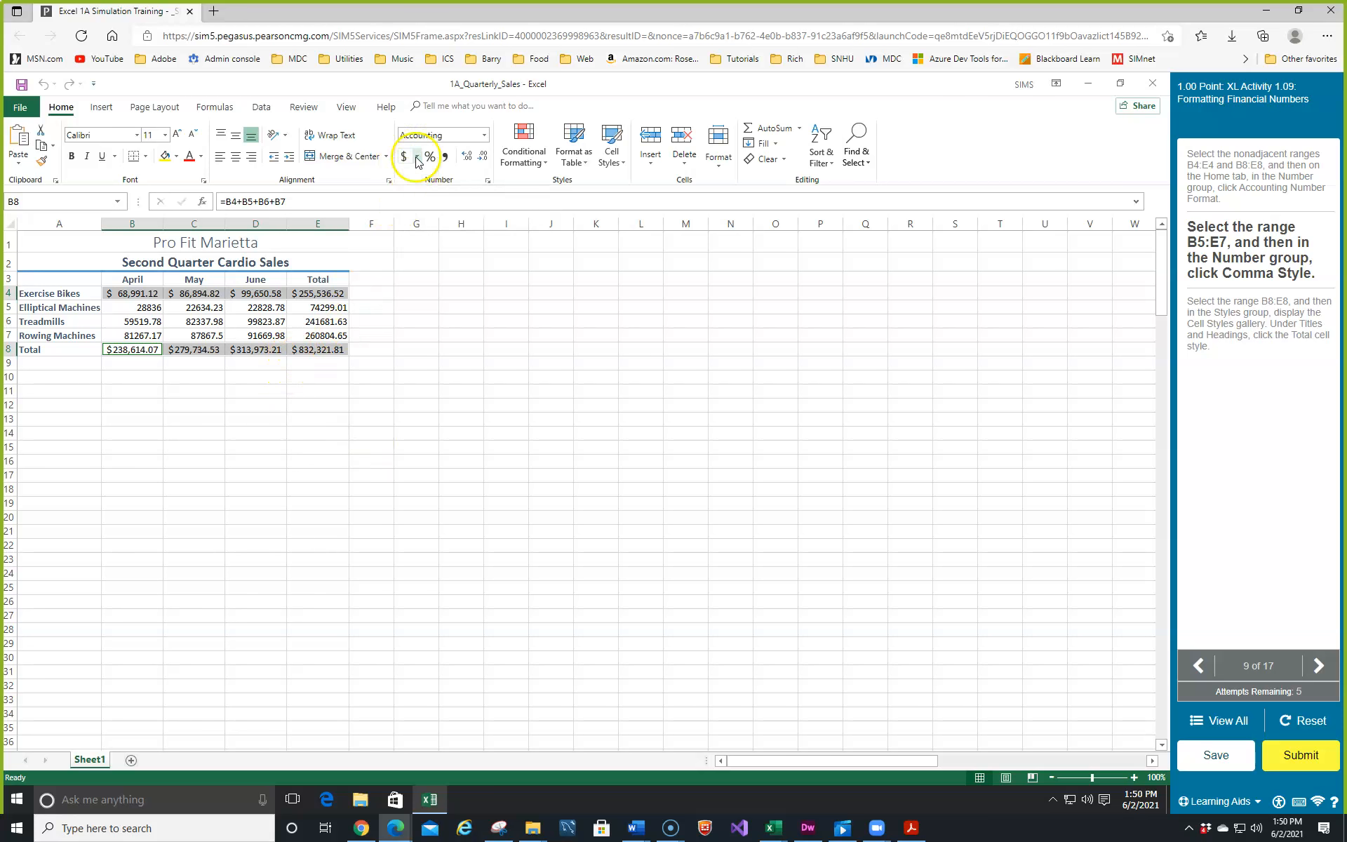
click(483, 138)
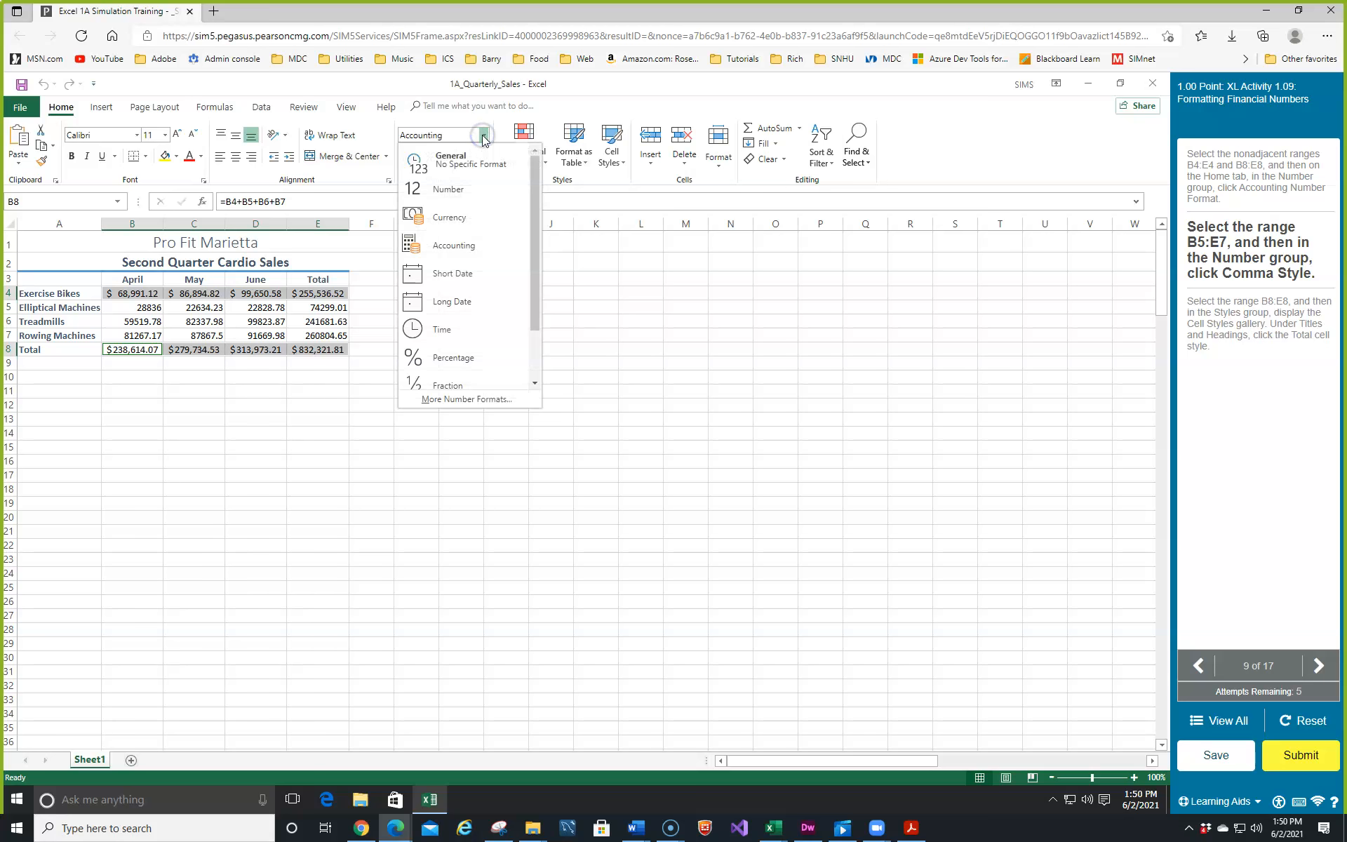
click(460, 241)
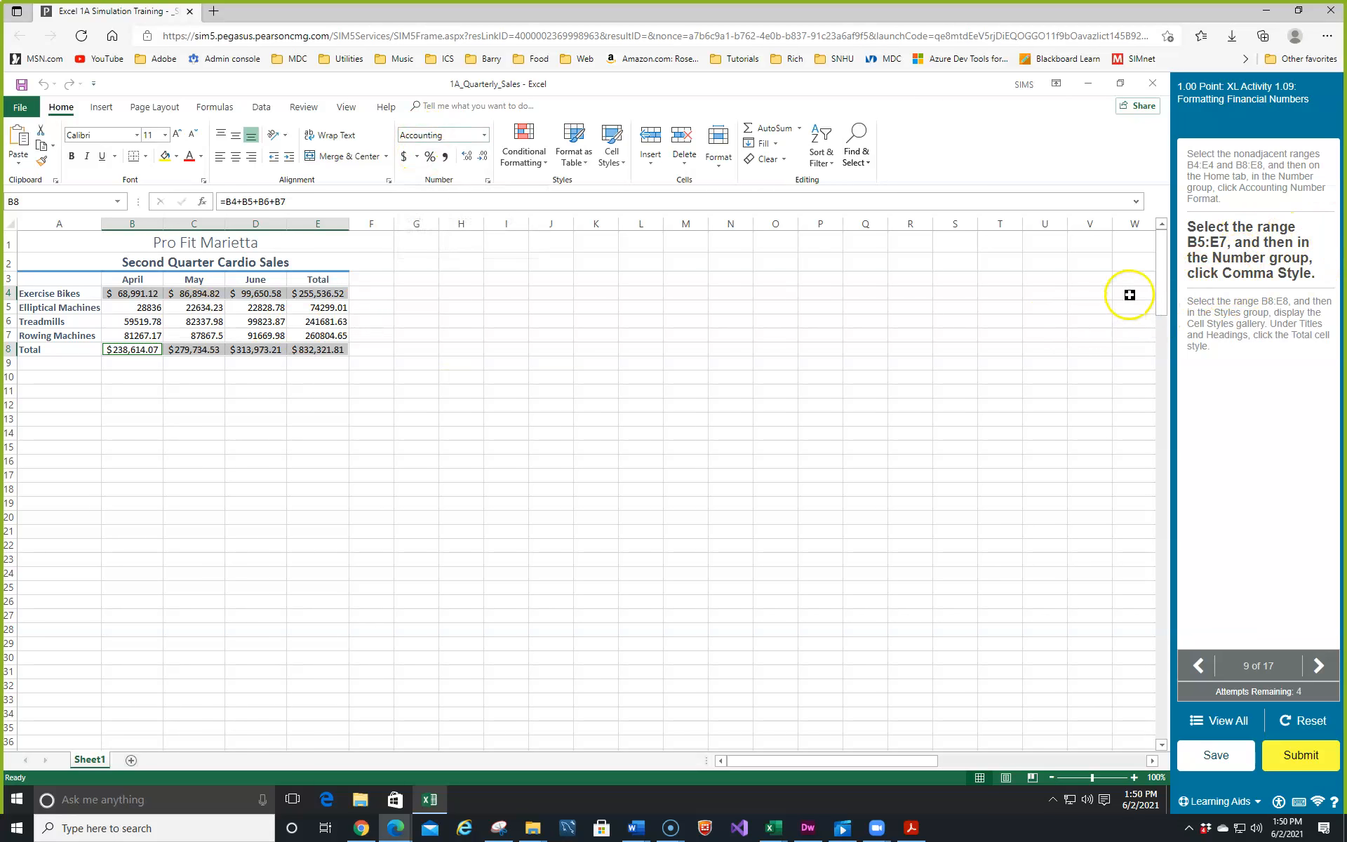
- Format the sales figures in the range B5:E7 with Comma Style
click(120, 307)
drag(120, 307, 314, 332)
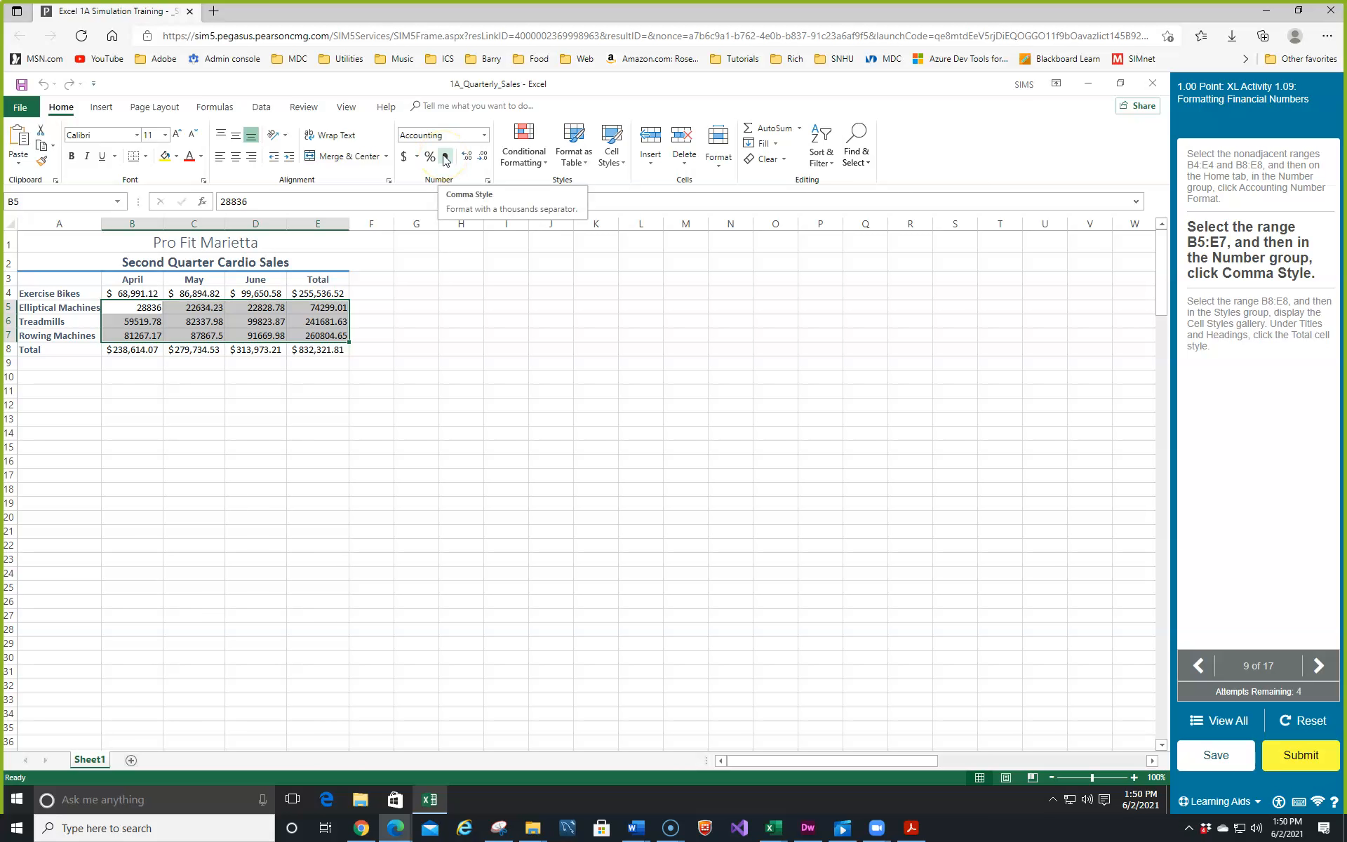
click(485, 137)
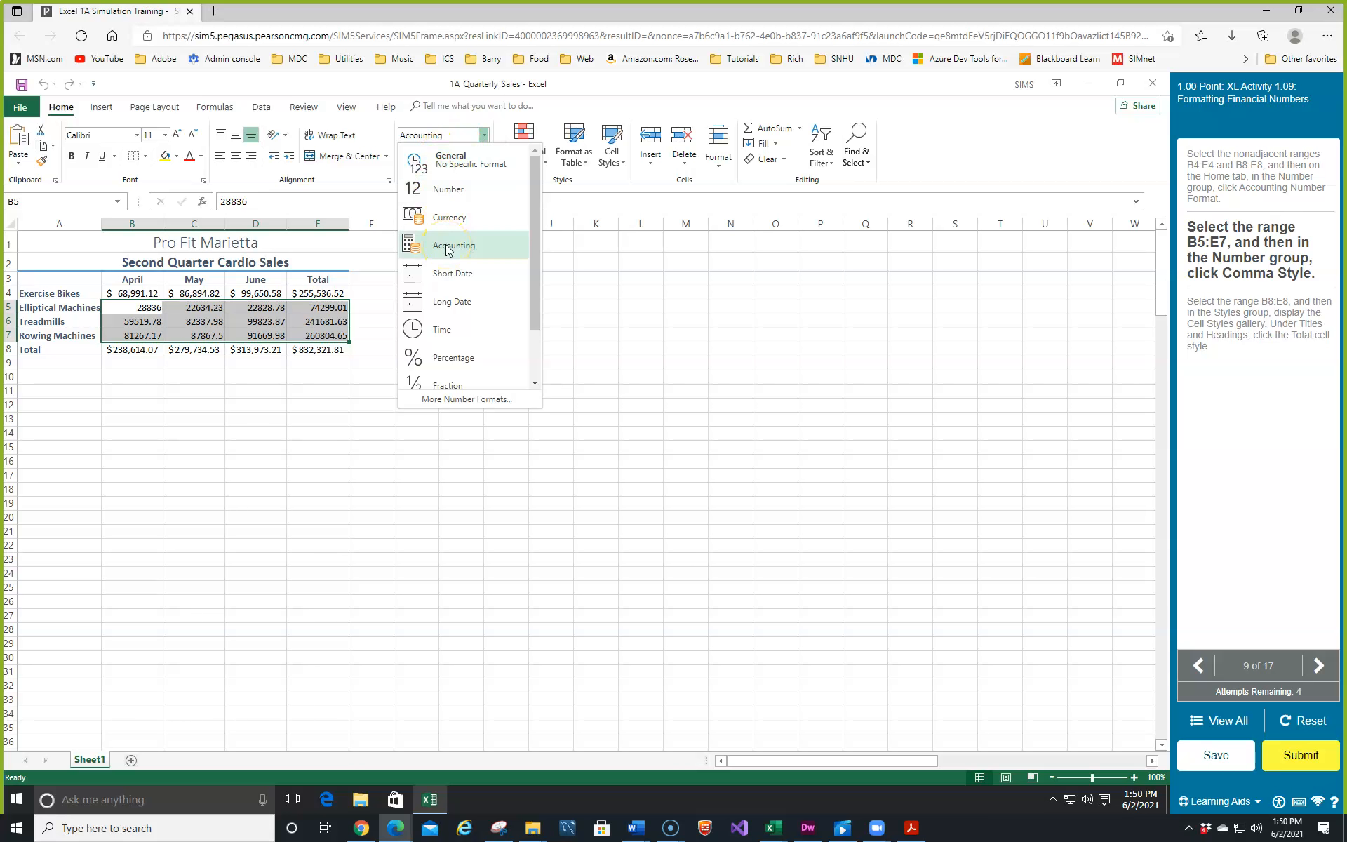
click(571, 104)
click(447, 158)
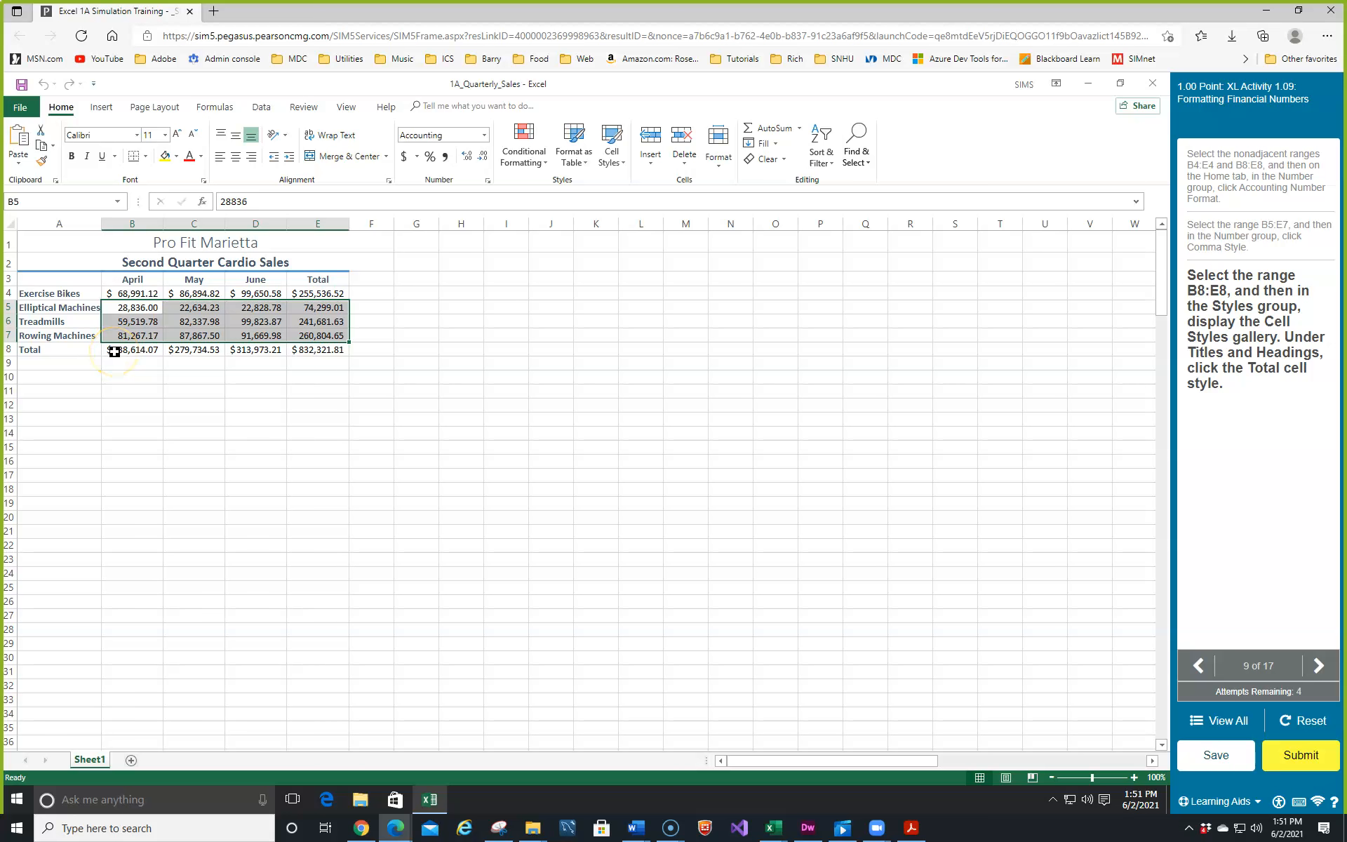
- Apply the Total cell style to the totals in the range B8:E8
drag(114, 352, 352, 345)
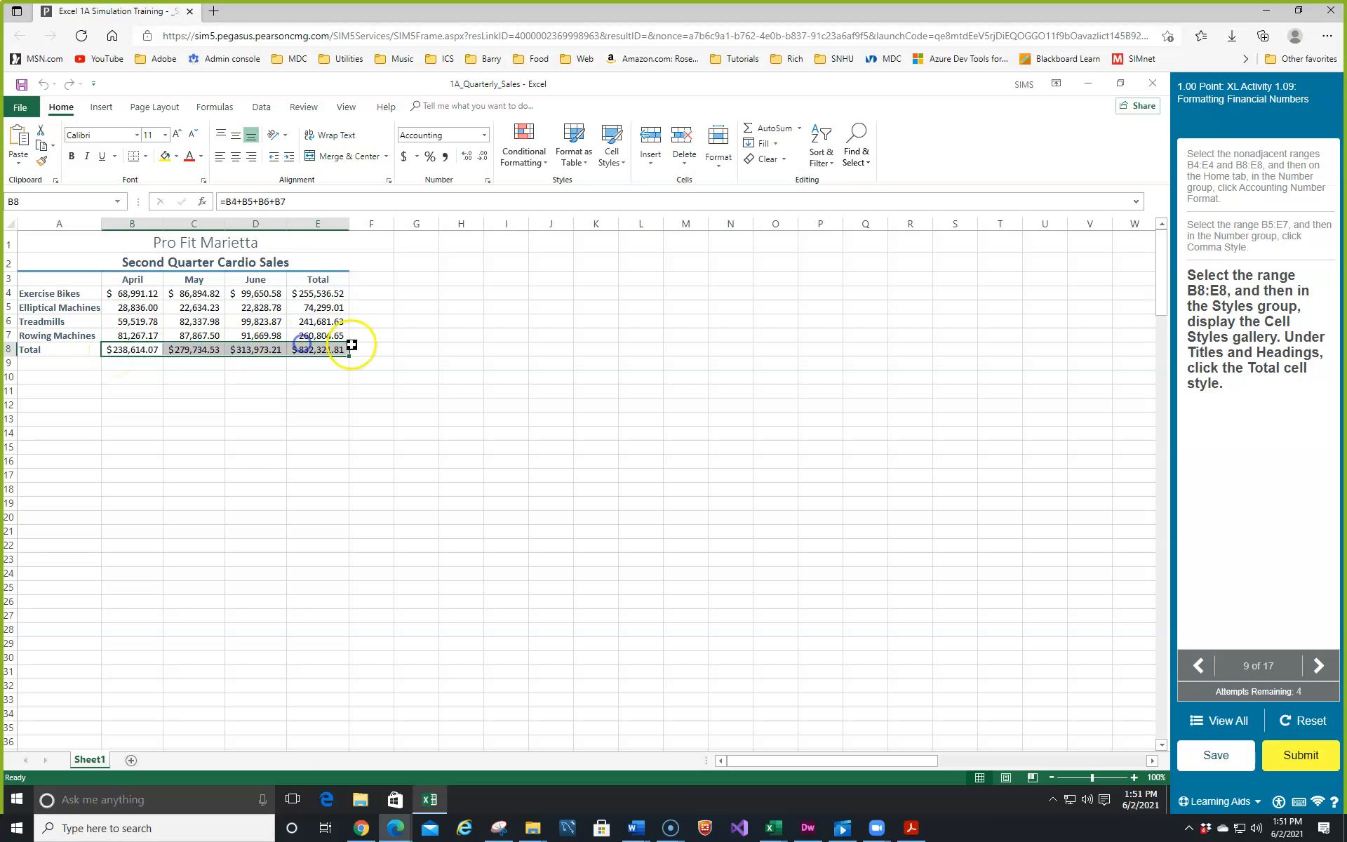
click(623, 167)
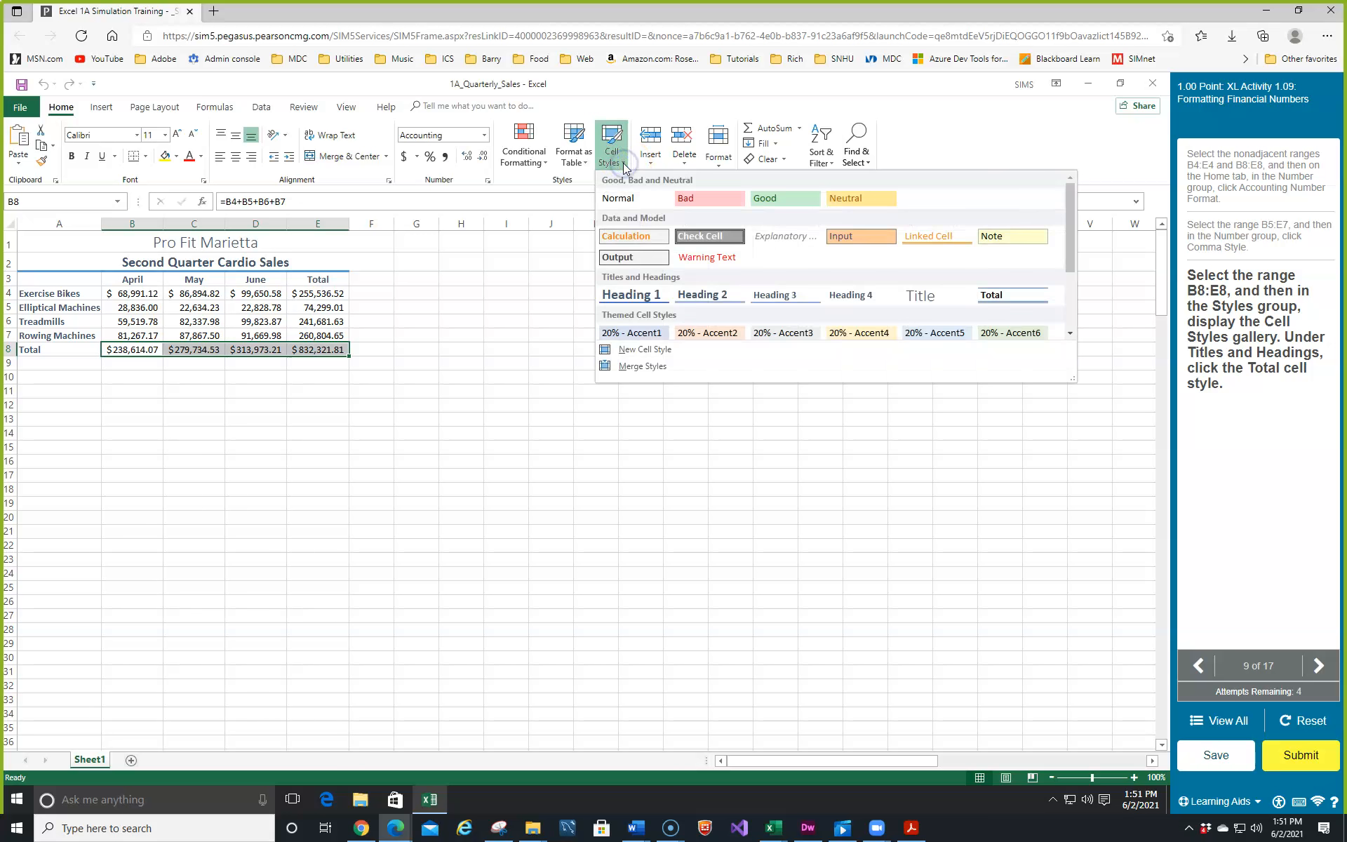
click(1004, 295)
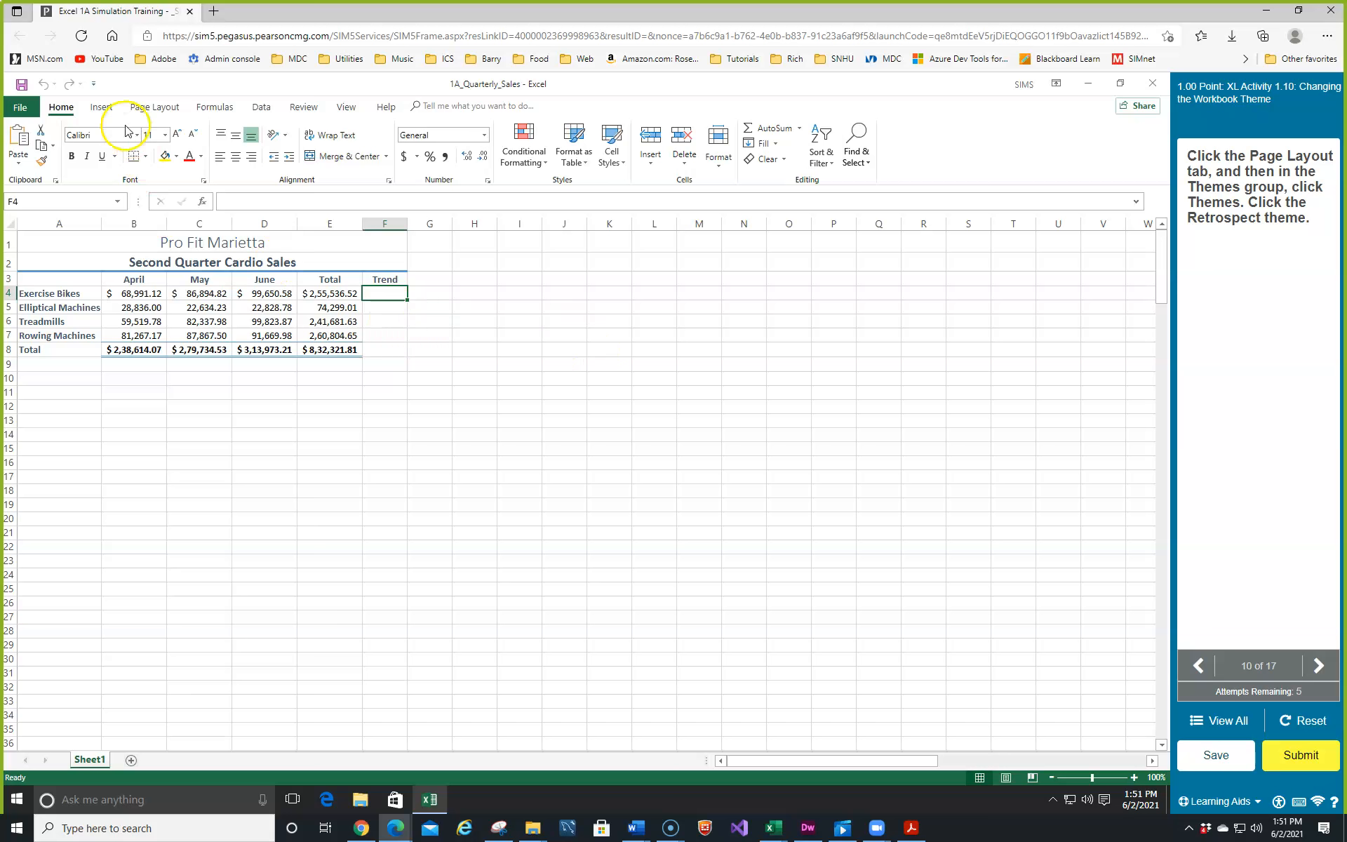
- Change the workbook theme to Retrospect
click(144, 106)
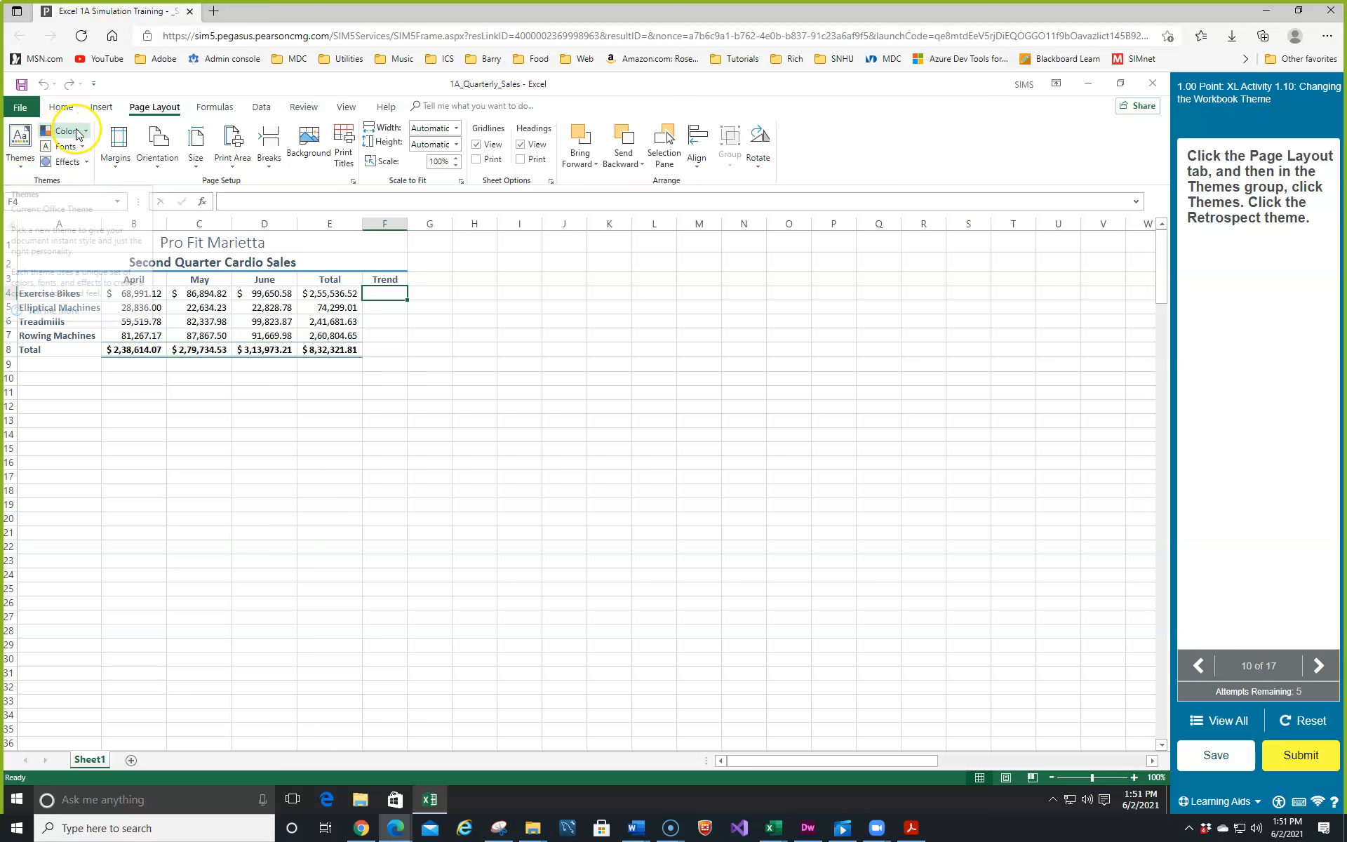
click(21, 166)
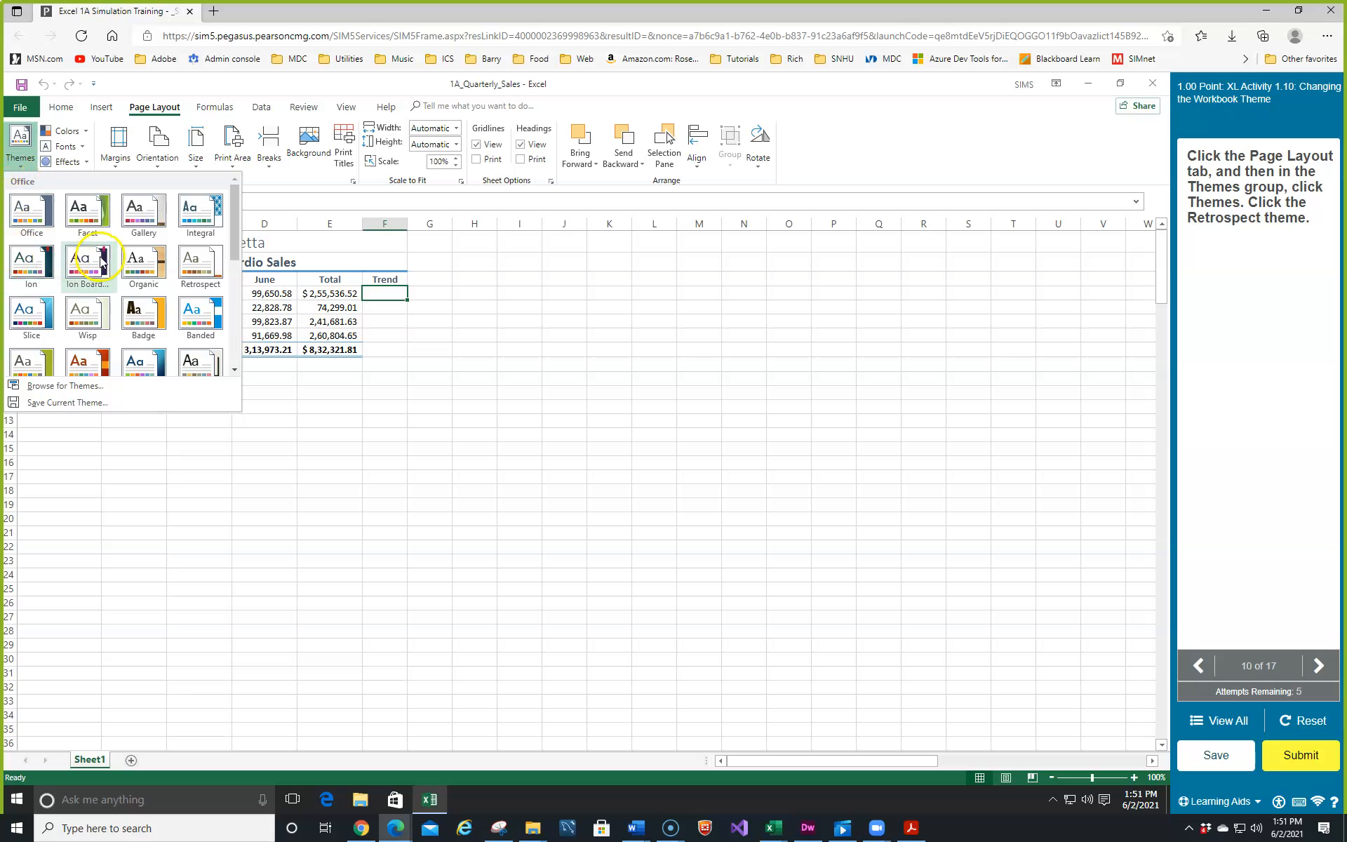
click(193, 260)
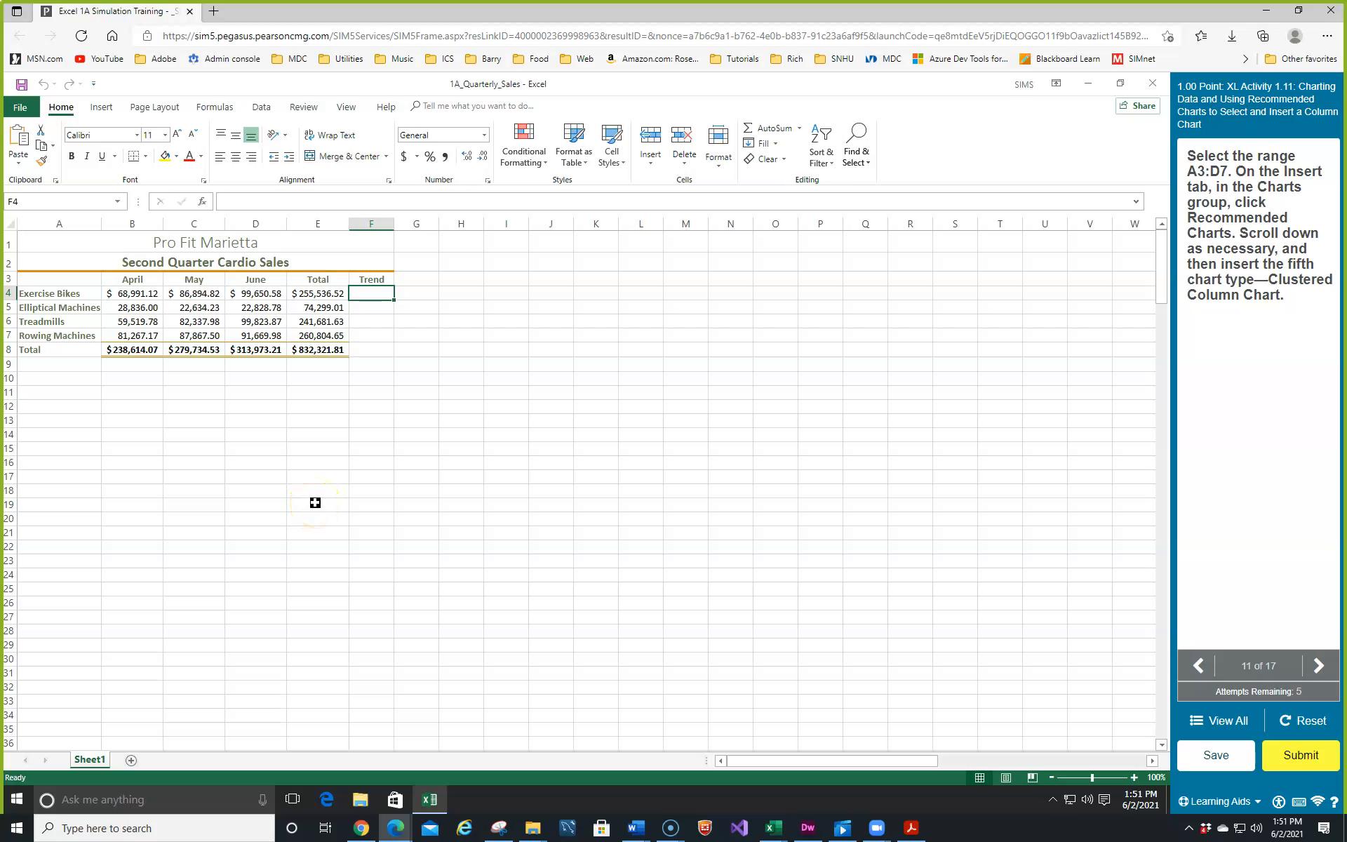
- Insert a Clustered Column chart of the range A3:D7, using the fifth recommended chart type
click(49, 276)
drag(49, 276, 253, 333)
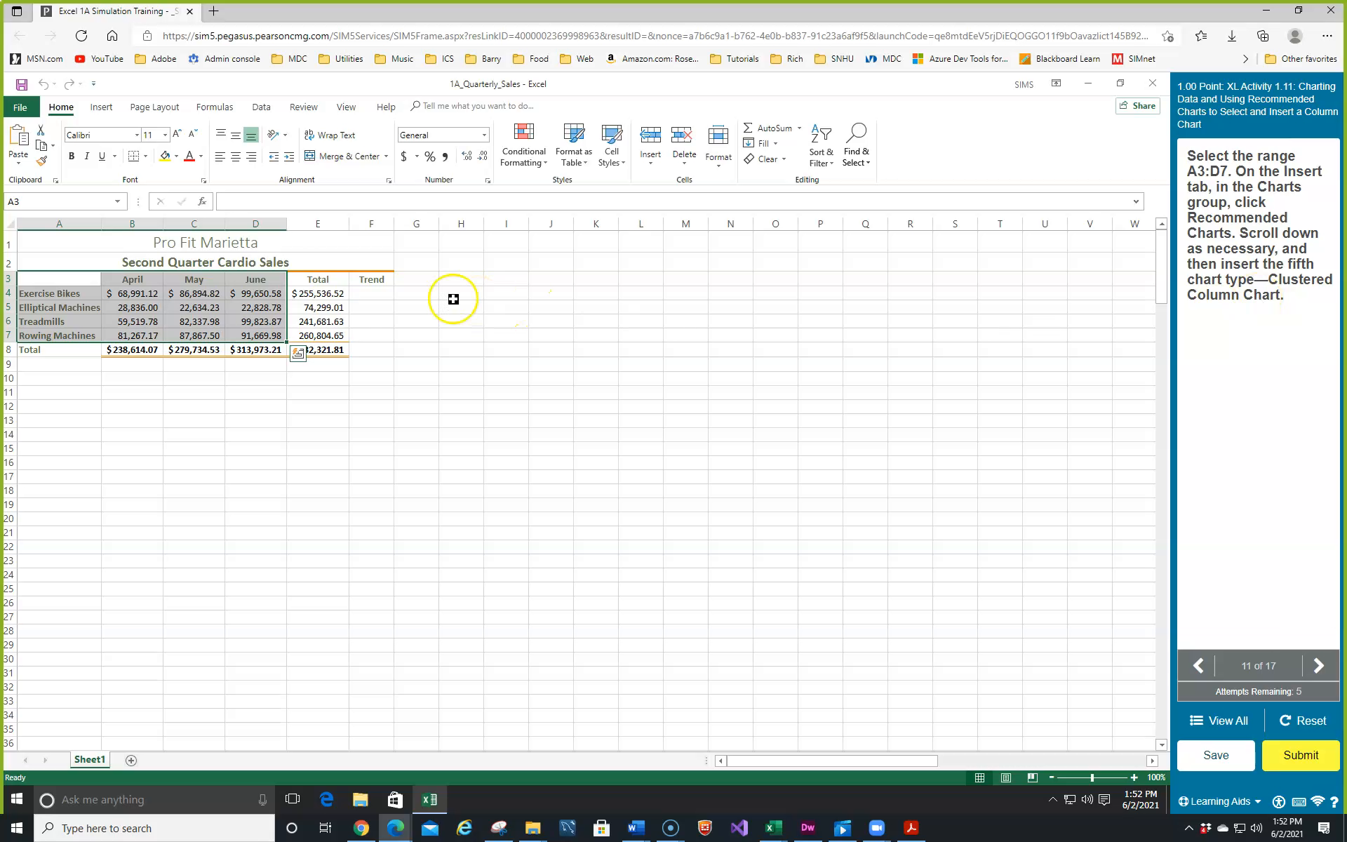
click(100, 109)
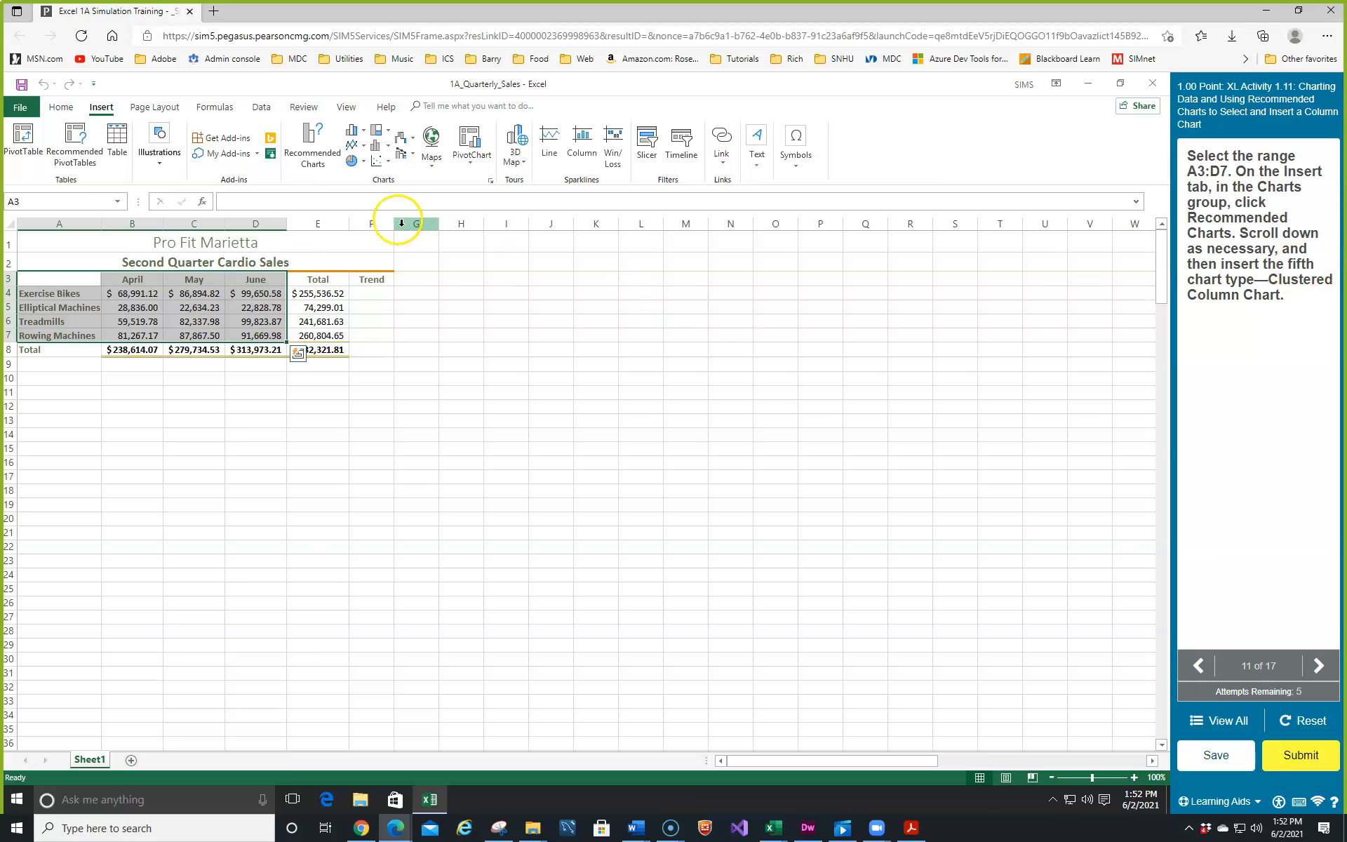
click(314, 157)
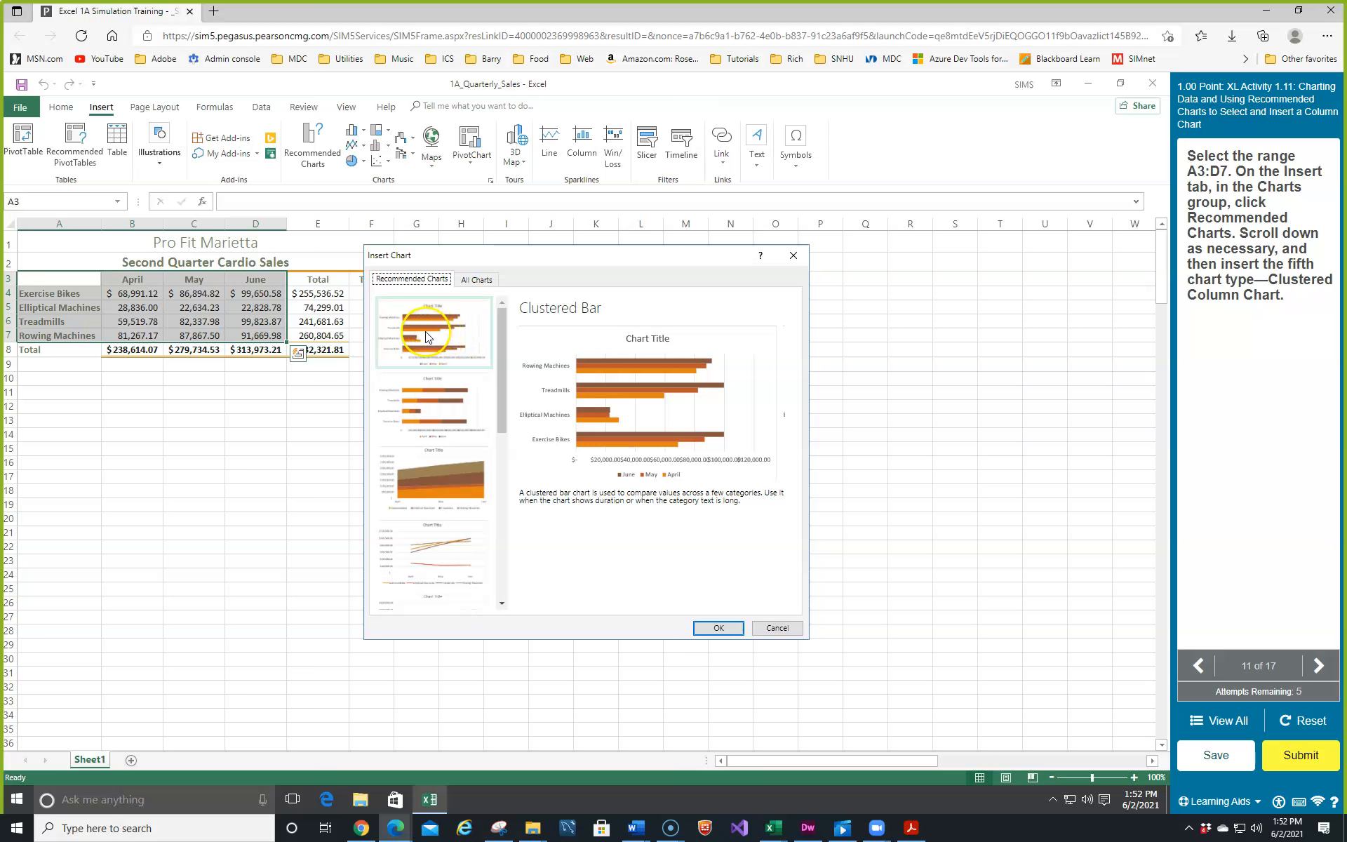
scroll(426, 334, down, 1)
scroll(421, 331, down, 1)
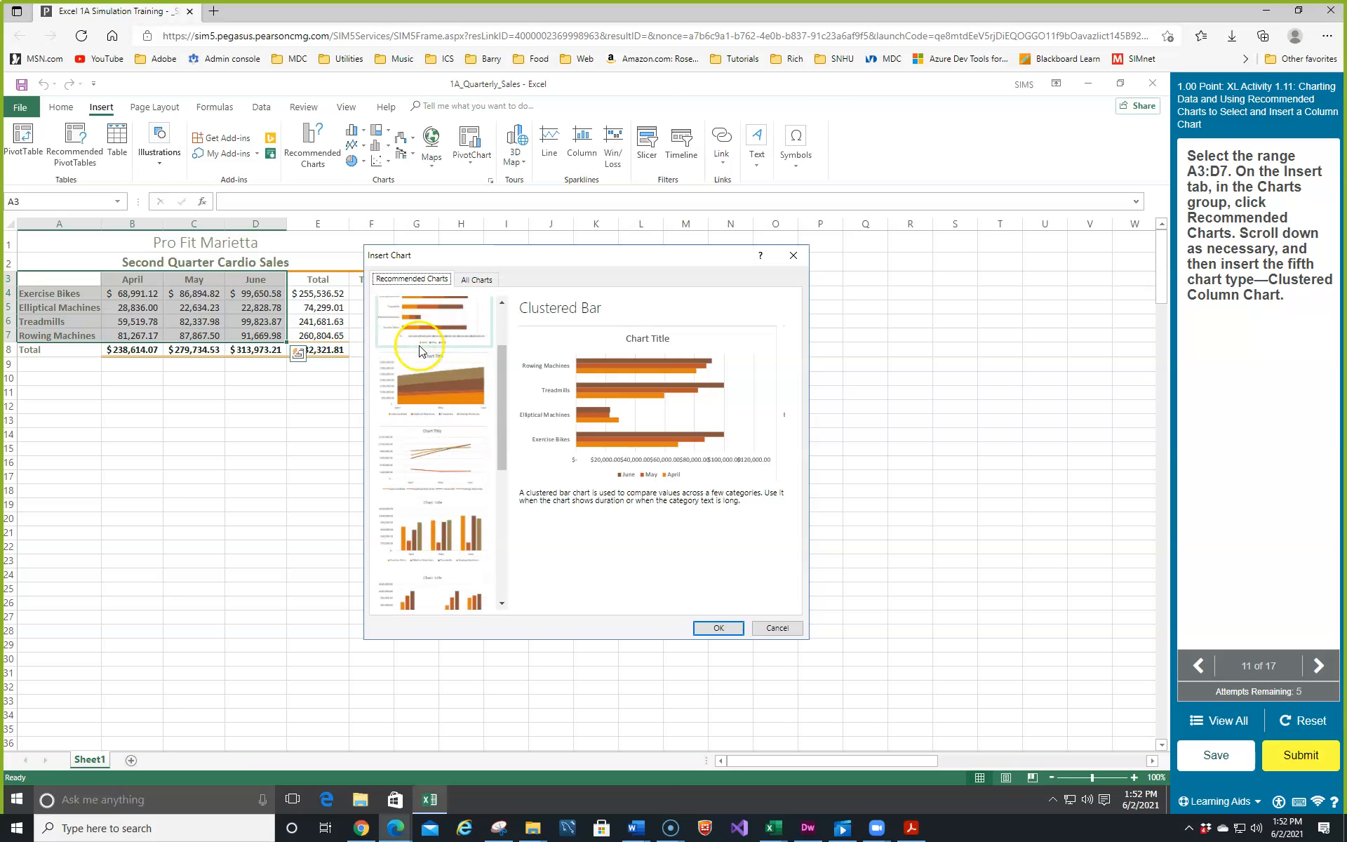
click(417, 524)
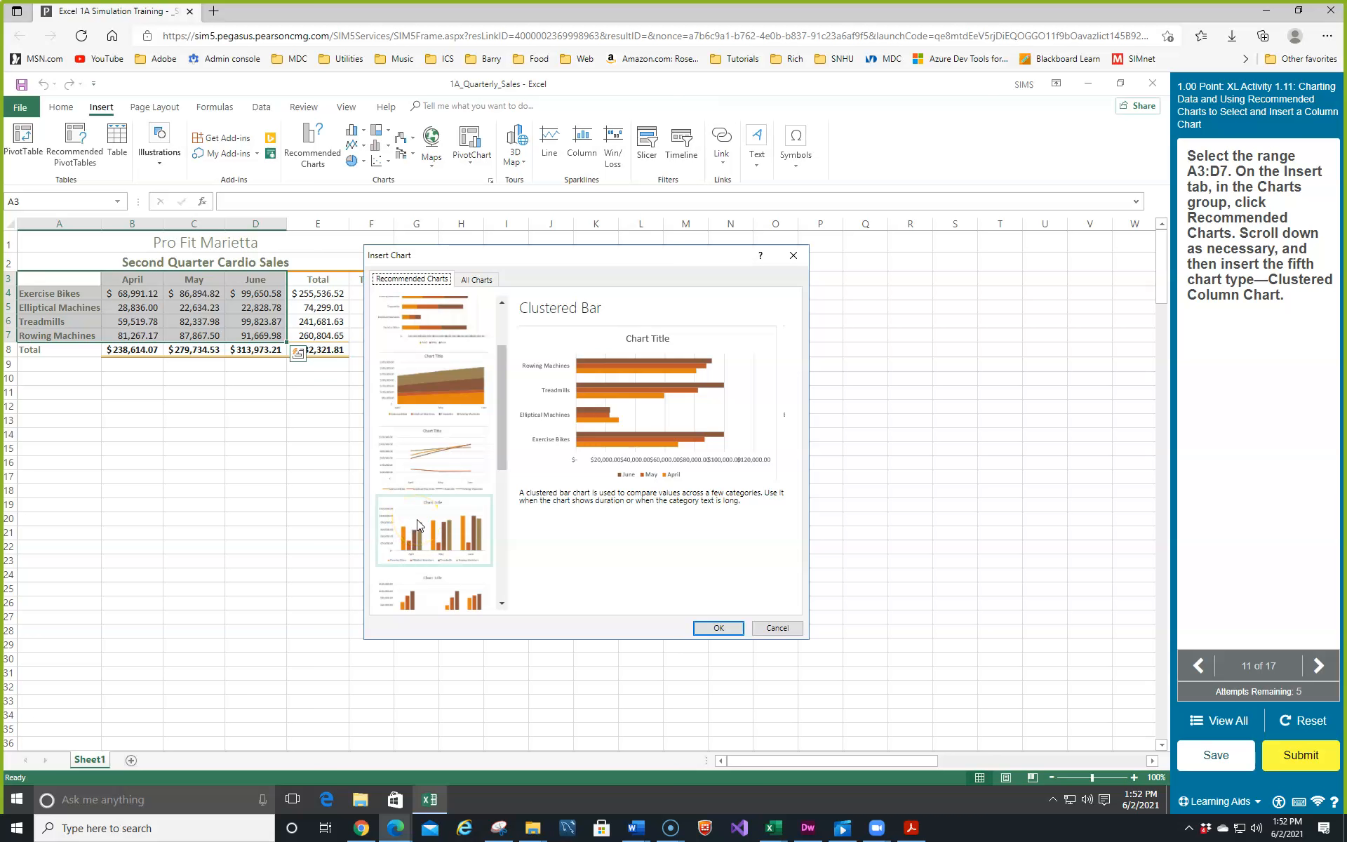
scroll(417, 519, down, 1)
click(453, 481)
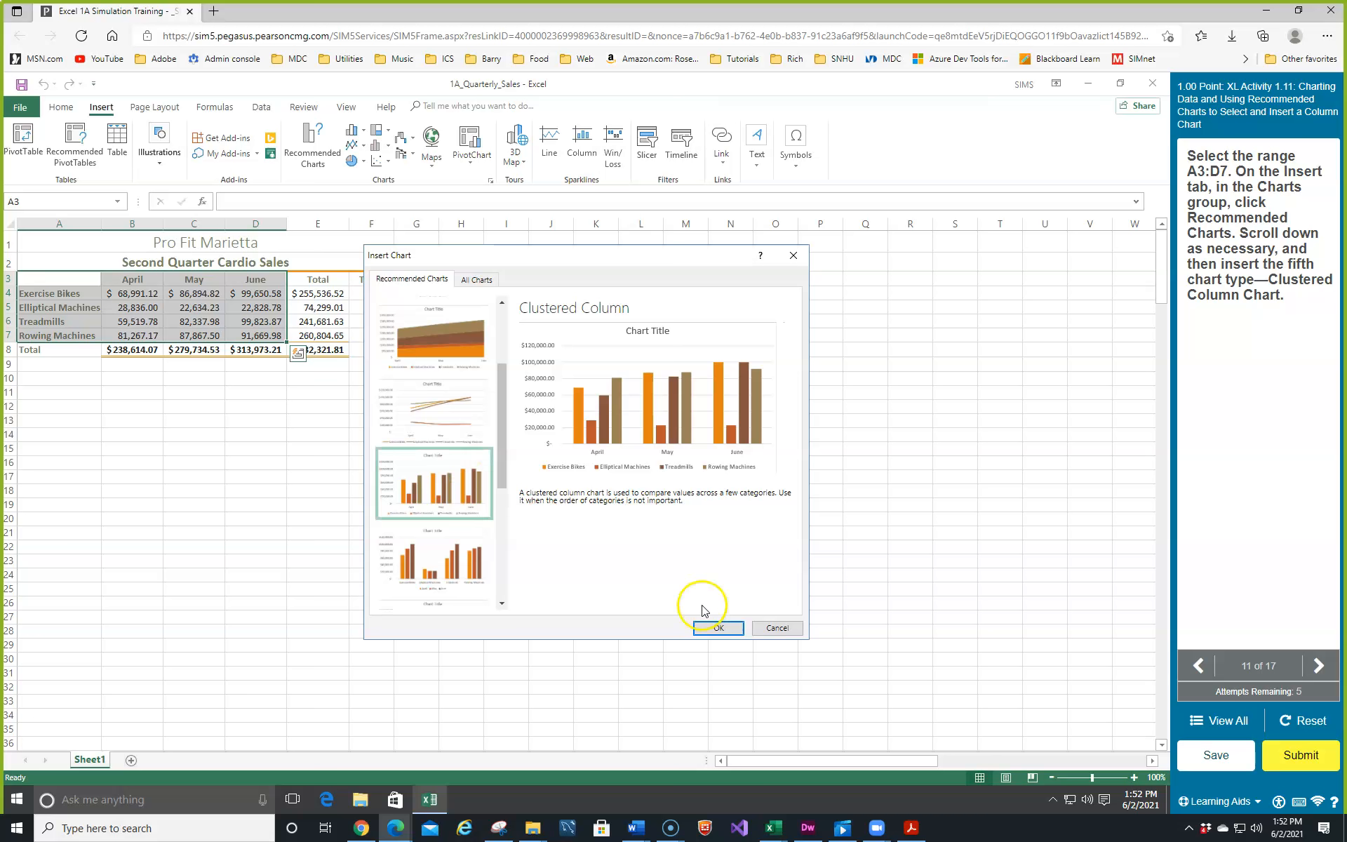
click(728, 629)
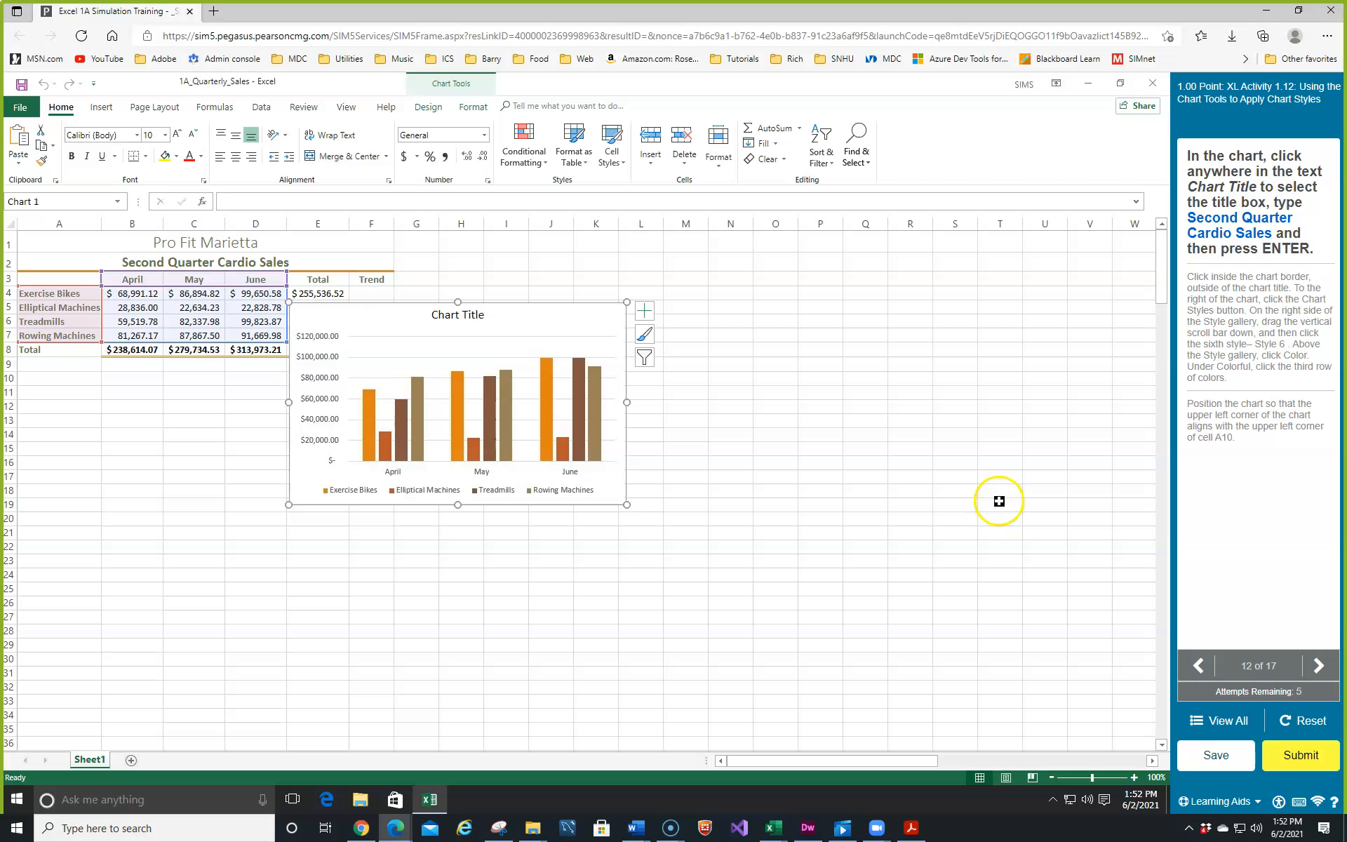
- Replace the chart's placeholder title with Second Quarter Cardio Sales
click(461, 316)
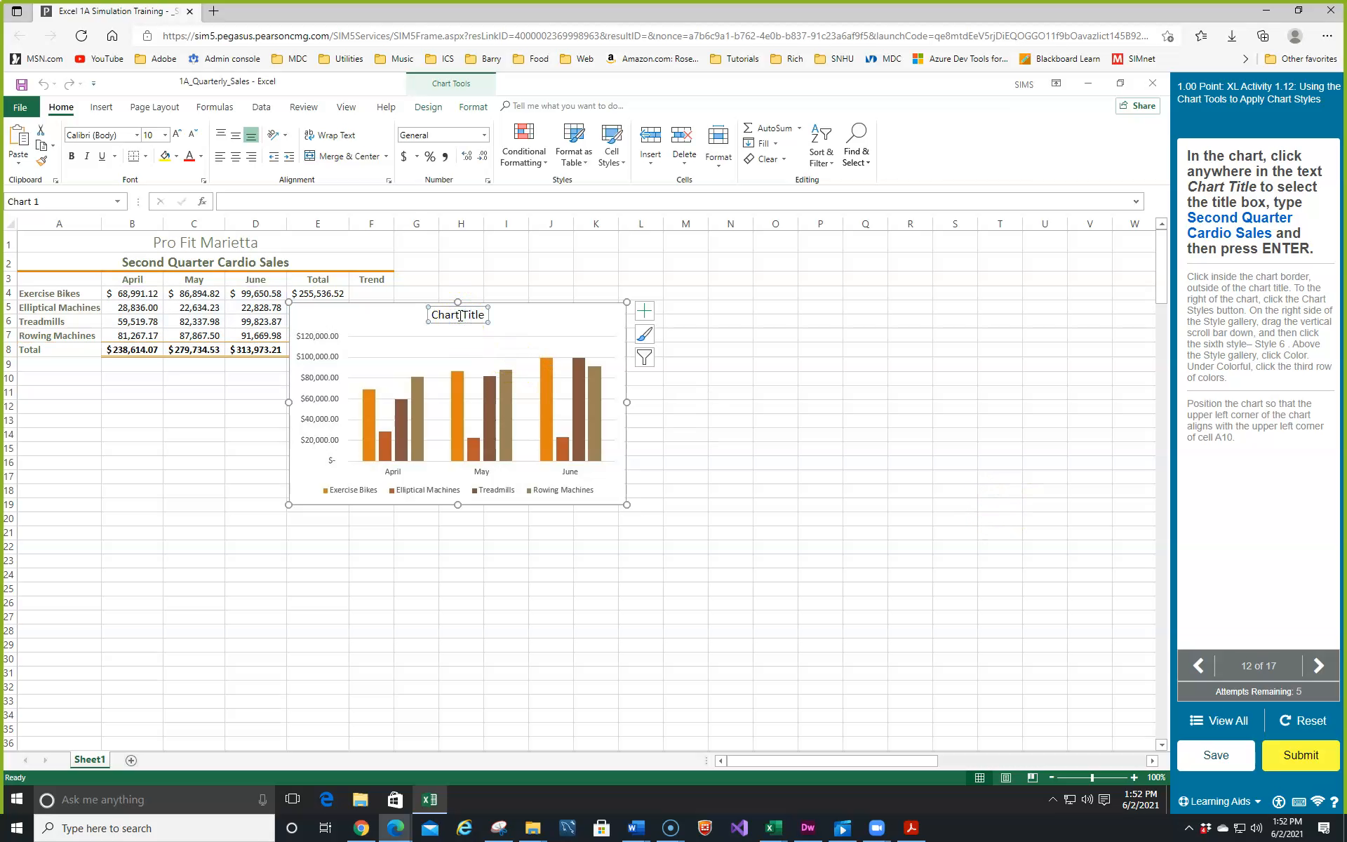
drag(431, 315, 482, 319)
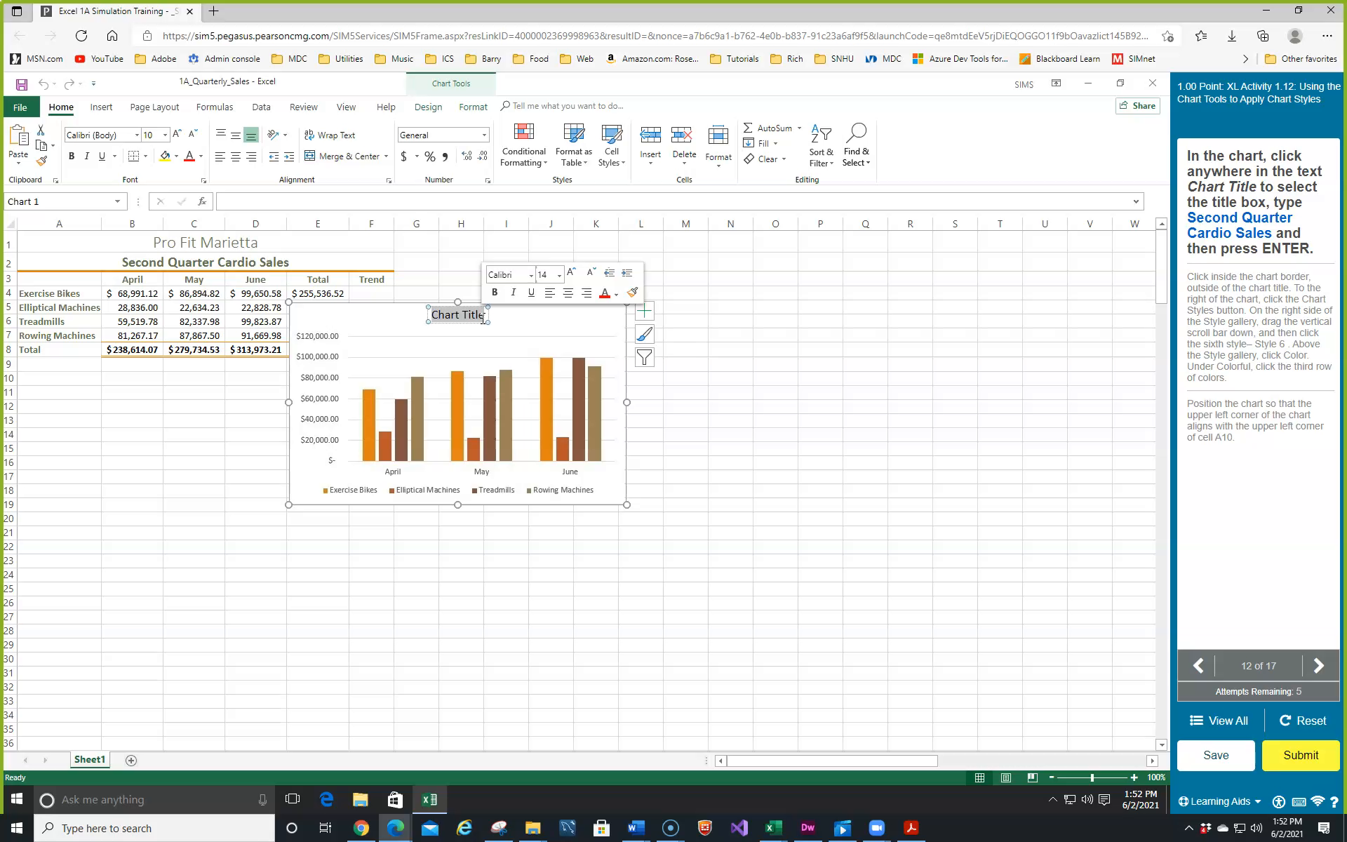
text(Sec)
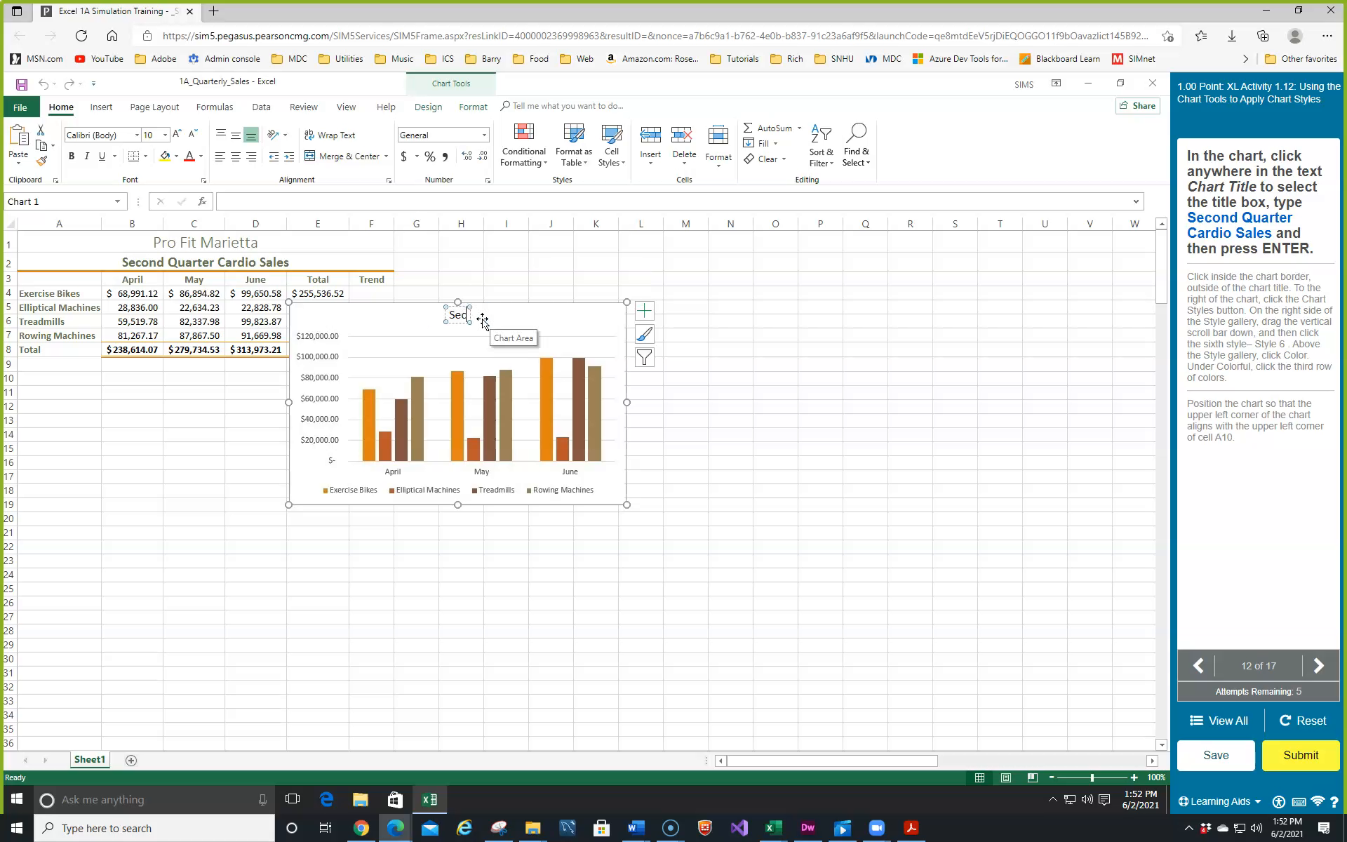
text(ond Quar)
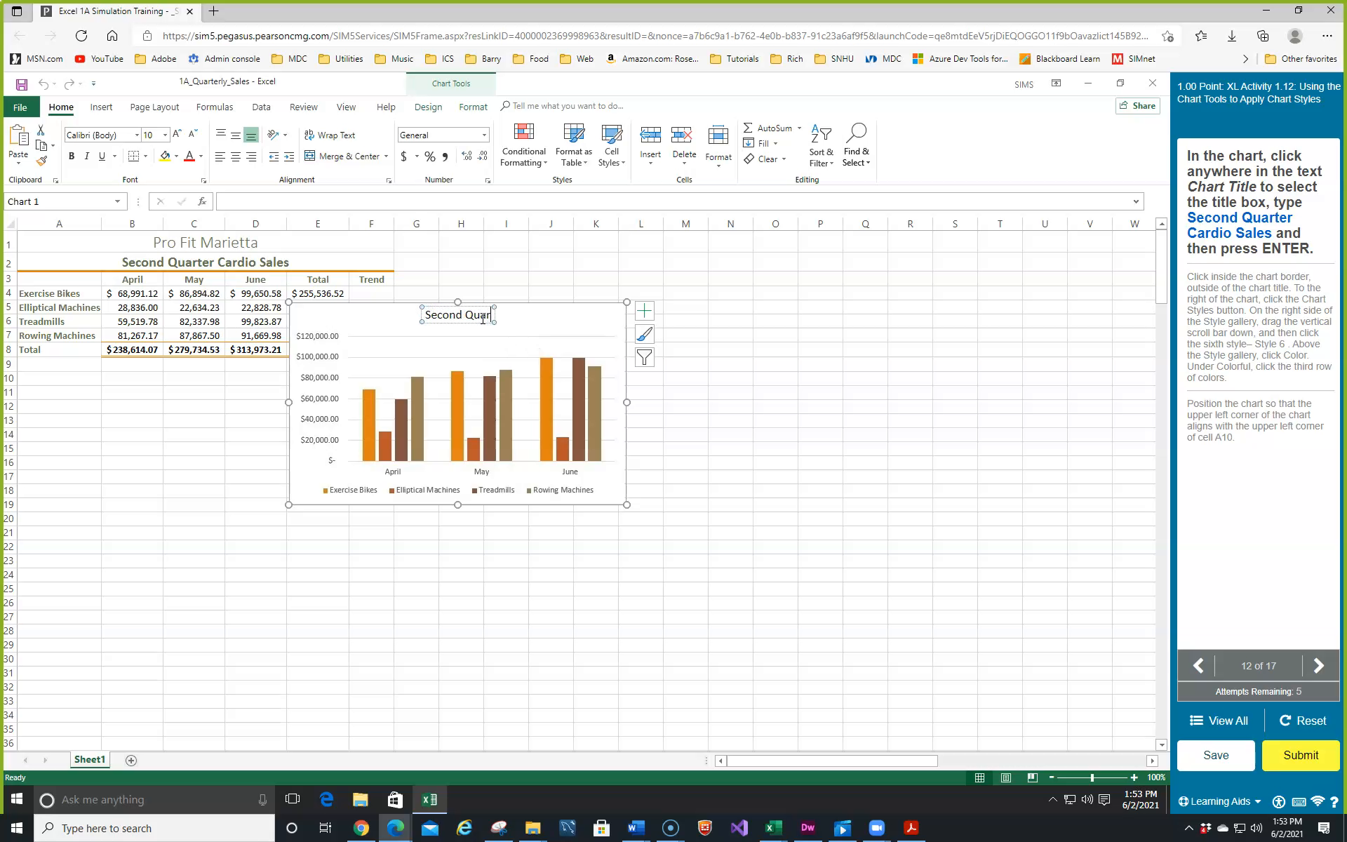
text(ter Card)
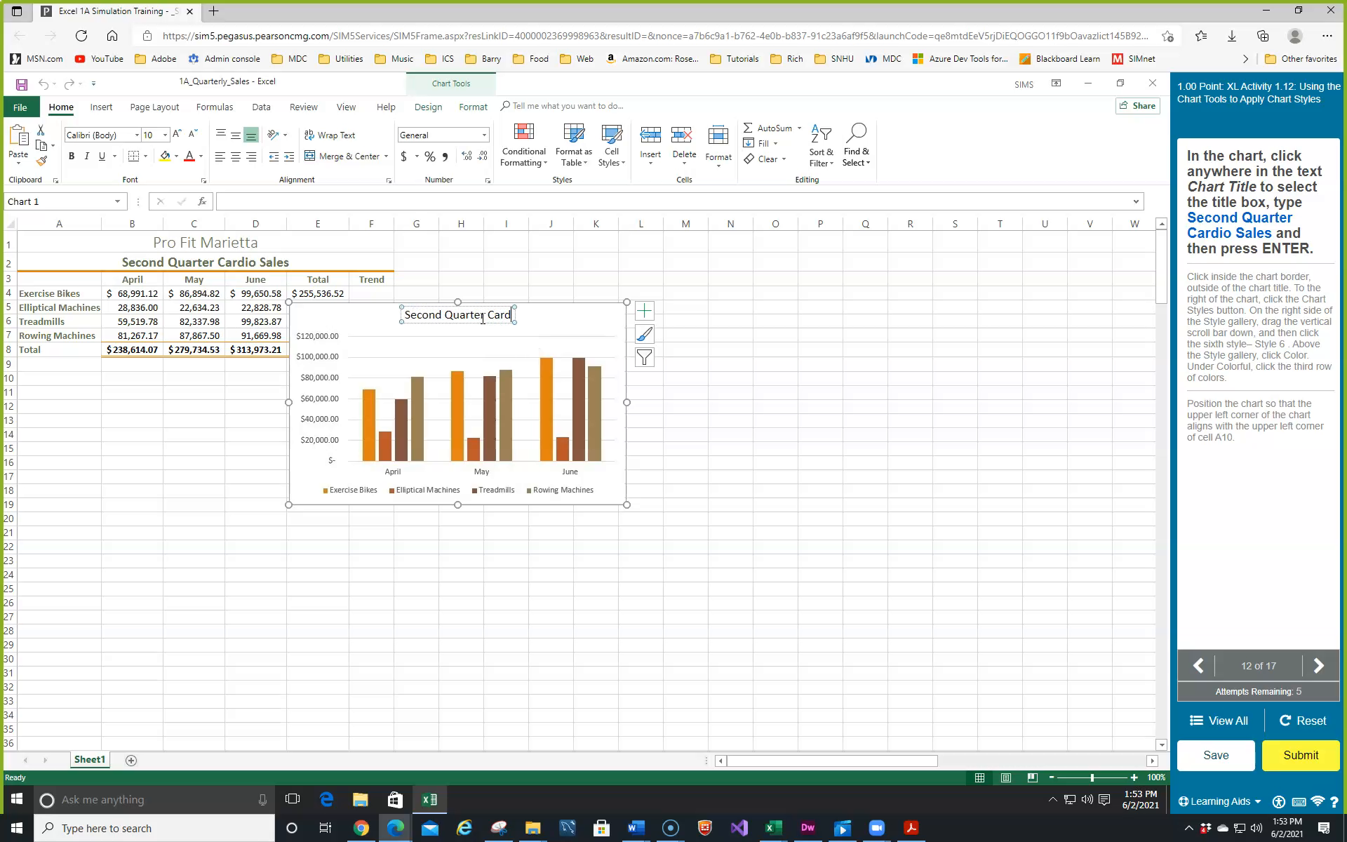
text(io Sales)
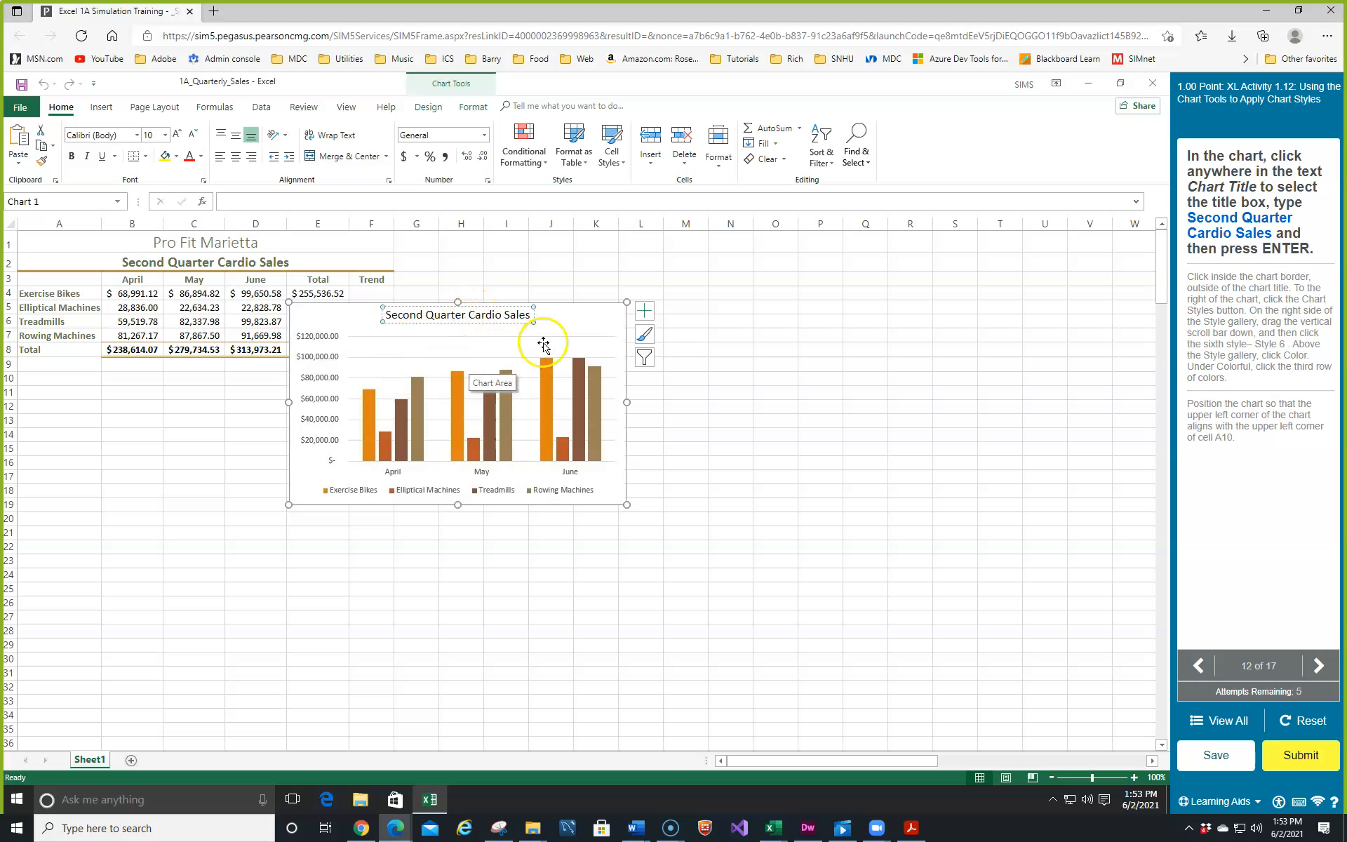
click(577, 322)
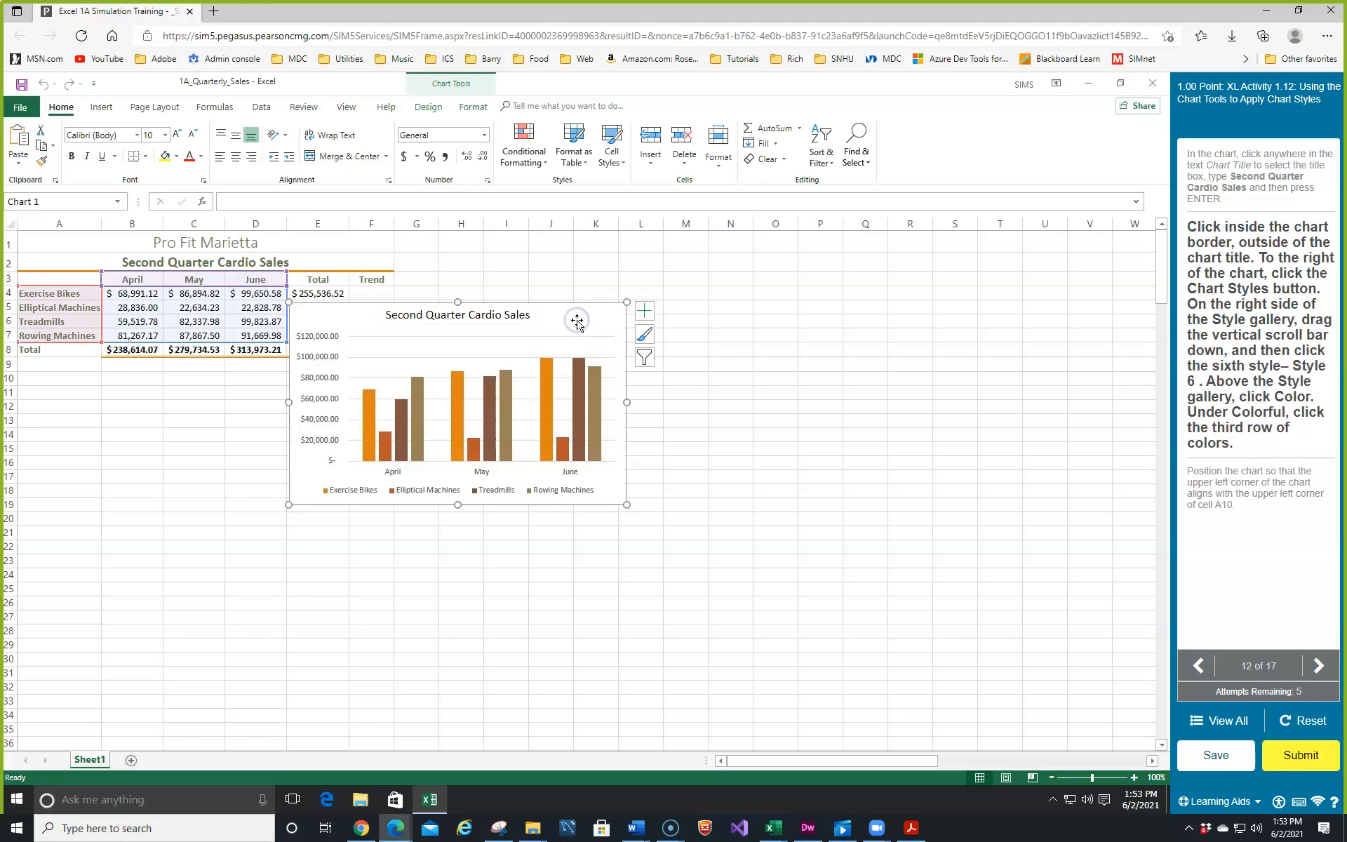
- Apply chart Style 6 to the Second Quarter Cardio Sales chart
click(581, 321)
click(586, 321)
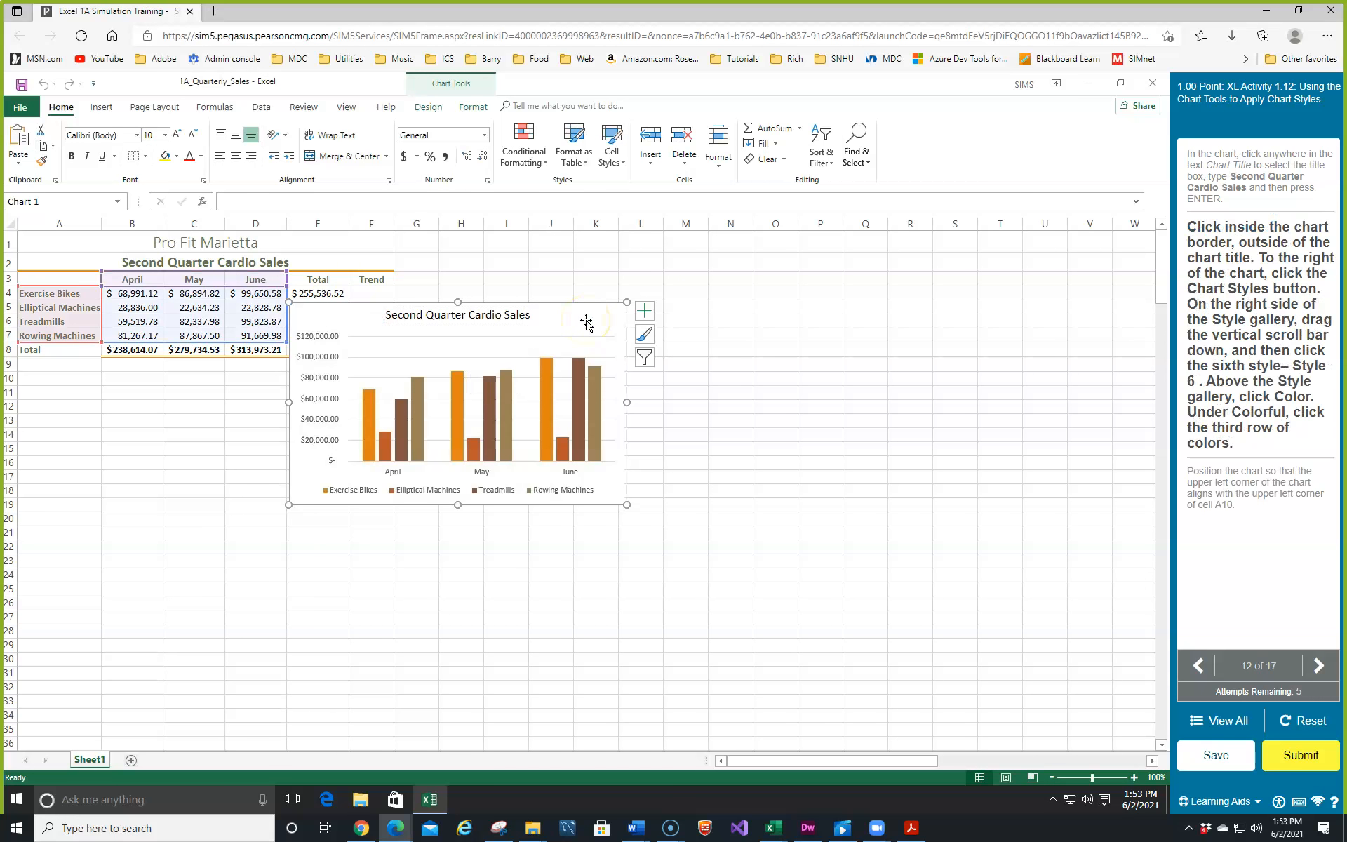
click(644, 335)
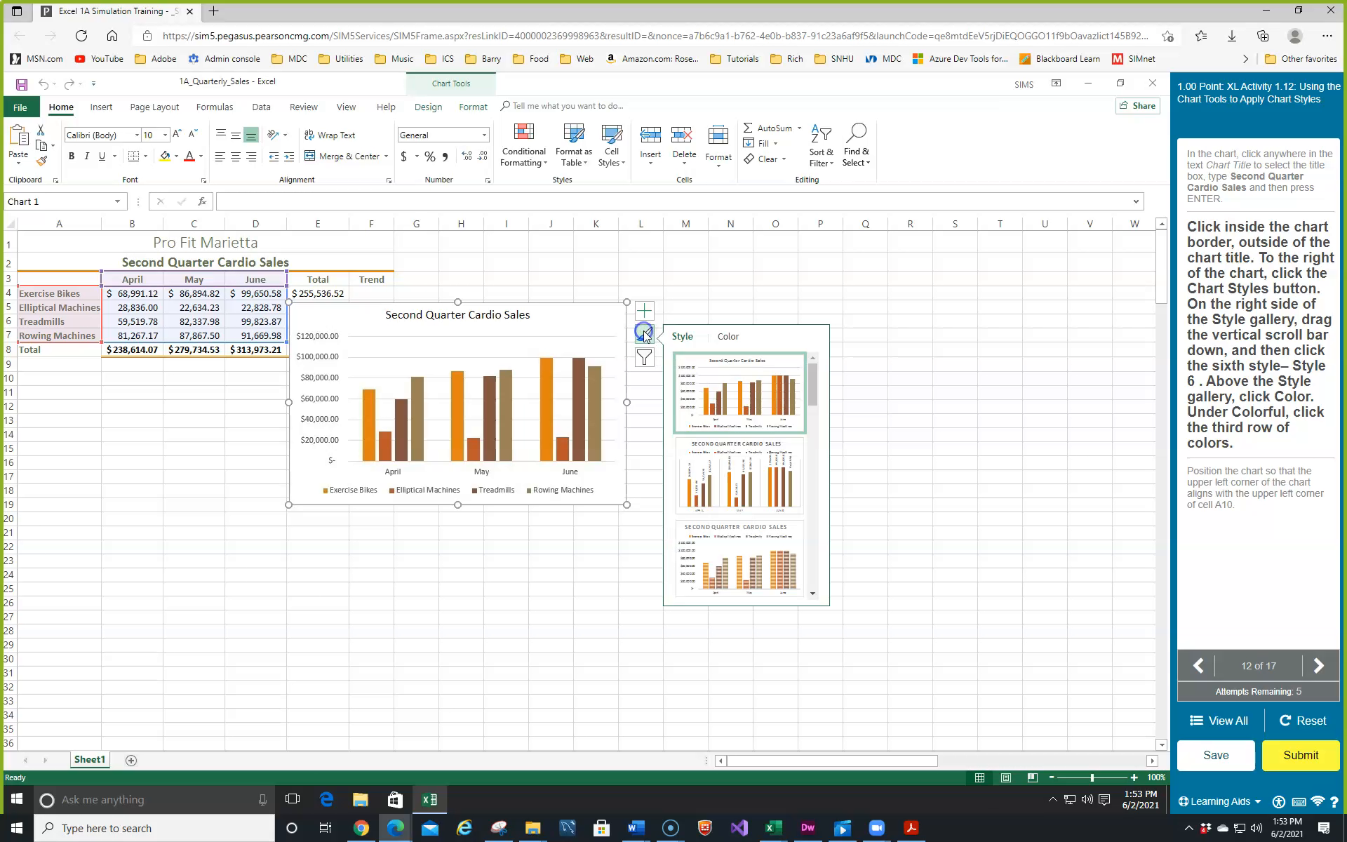
scroll(746, 388, down, 2)
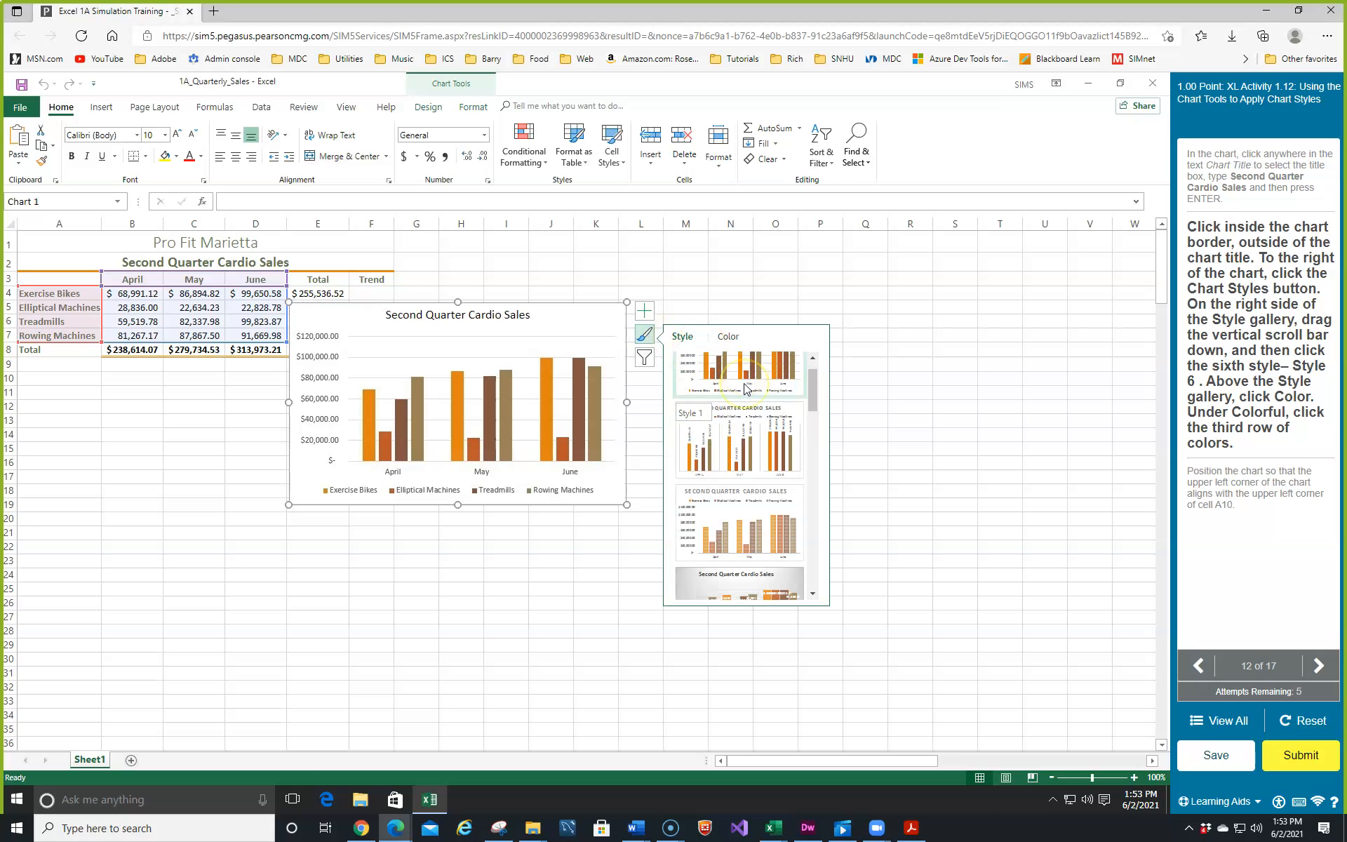
scroll(746, 388, down, 3)
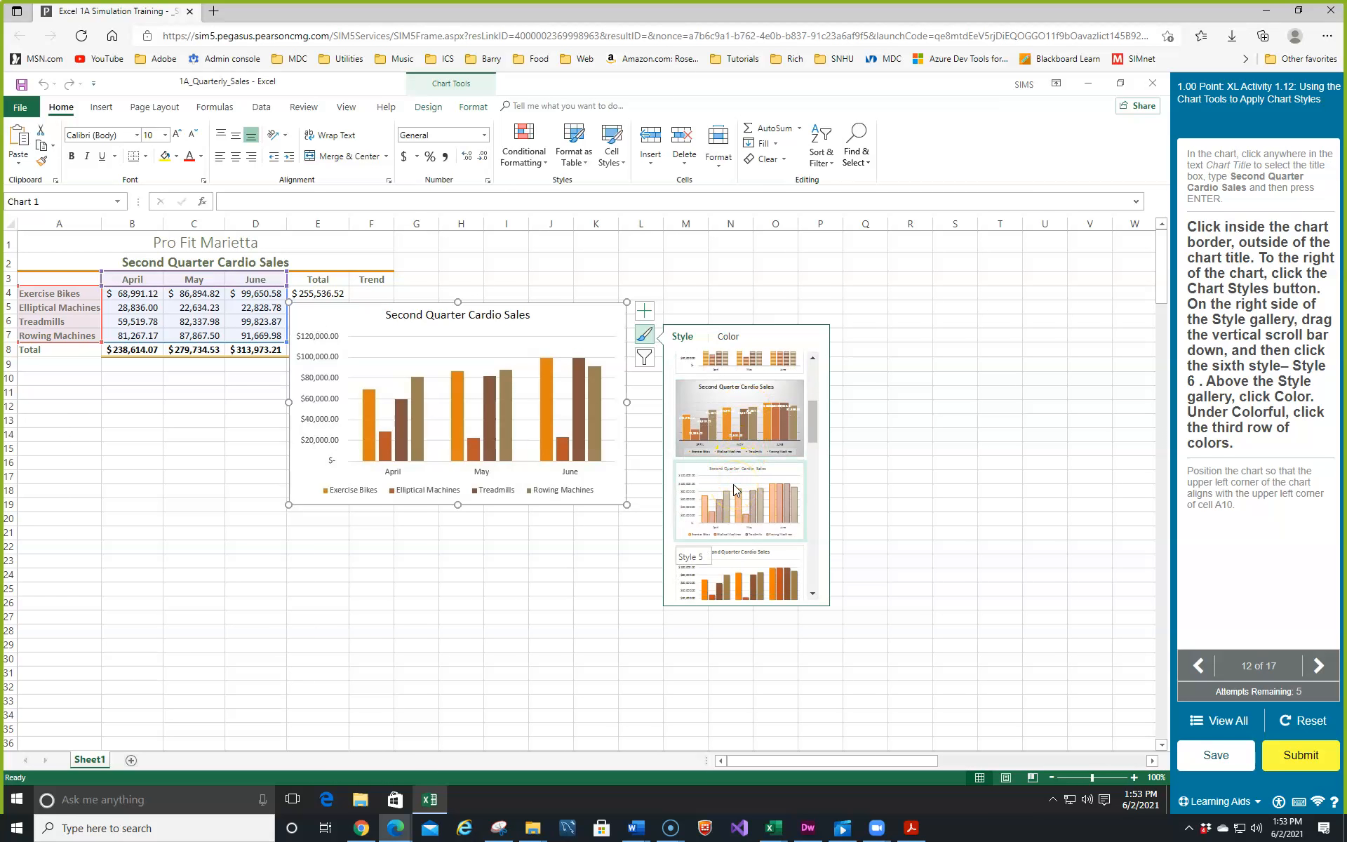
scroll(735, 489, down, 2)
click(732, 513)
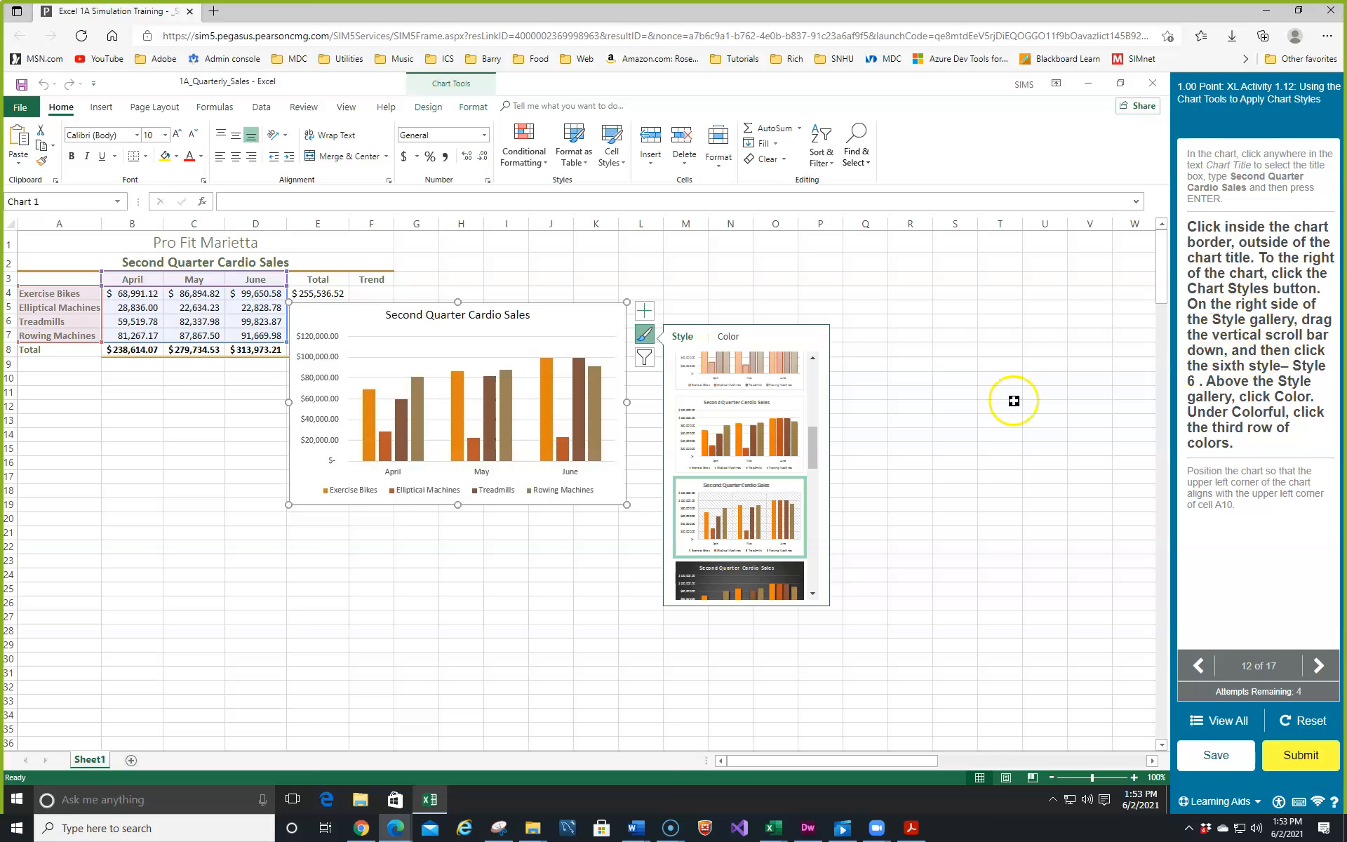
drag(811, 442, 815, 356)
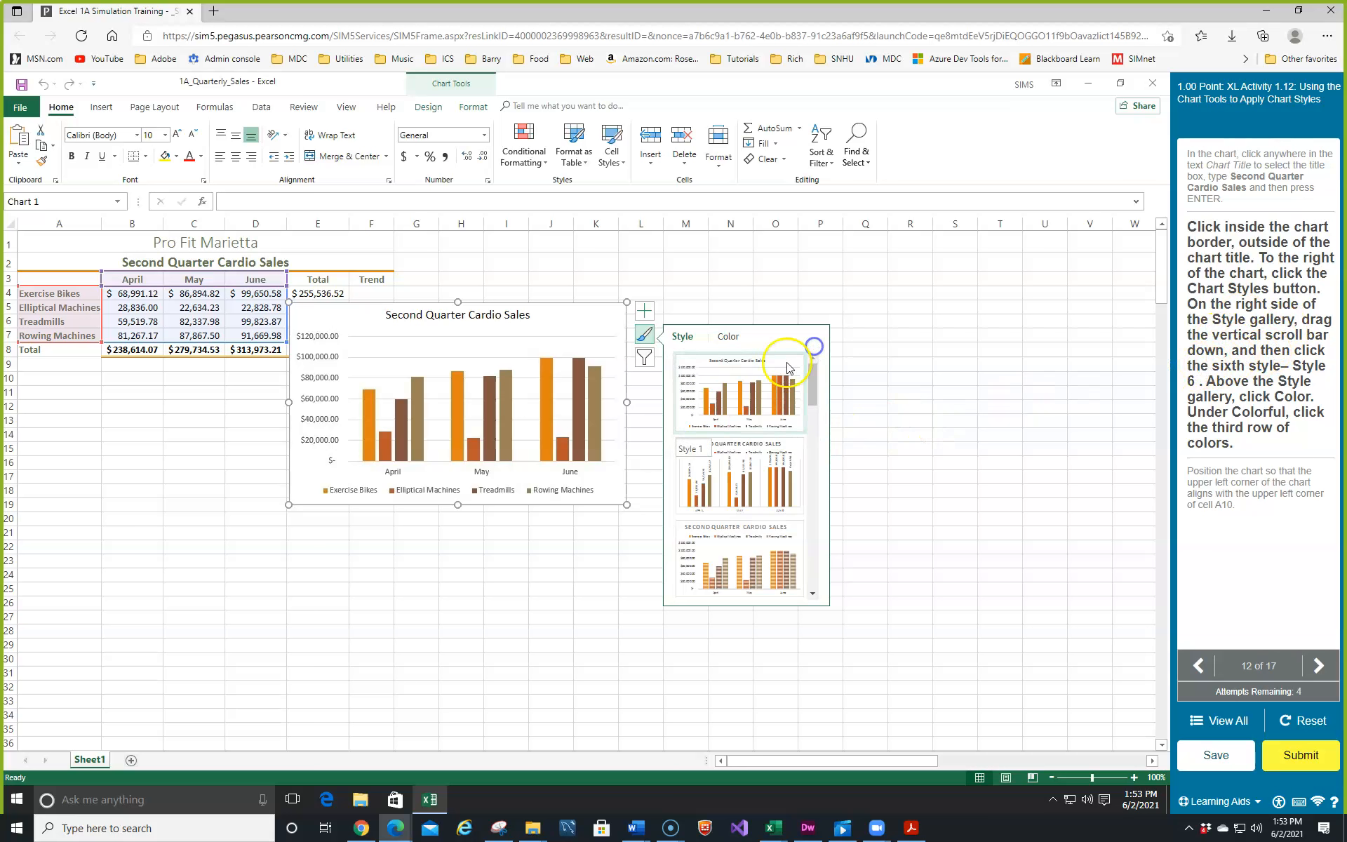
scroll(757, 450, down, 2)
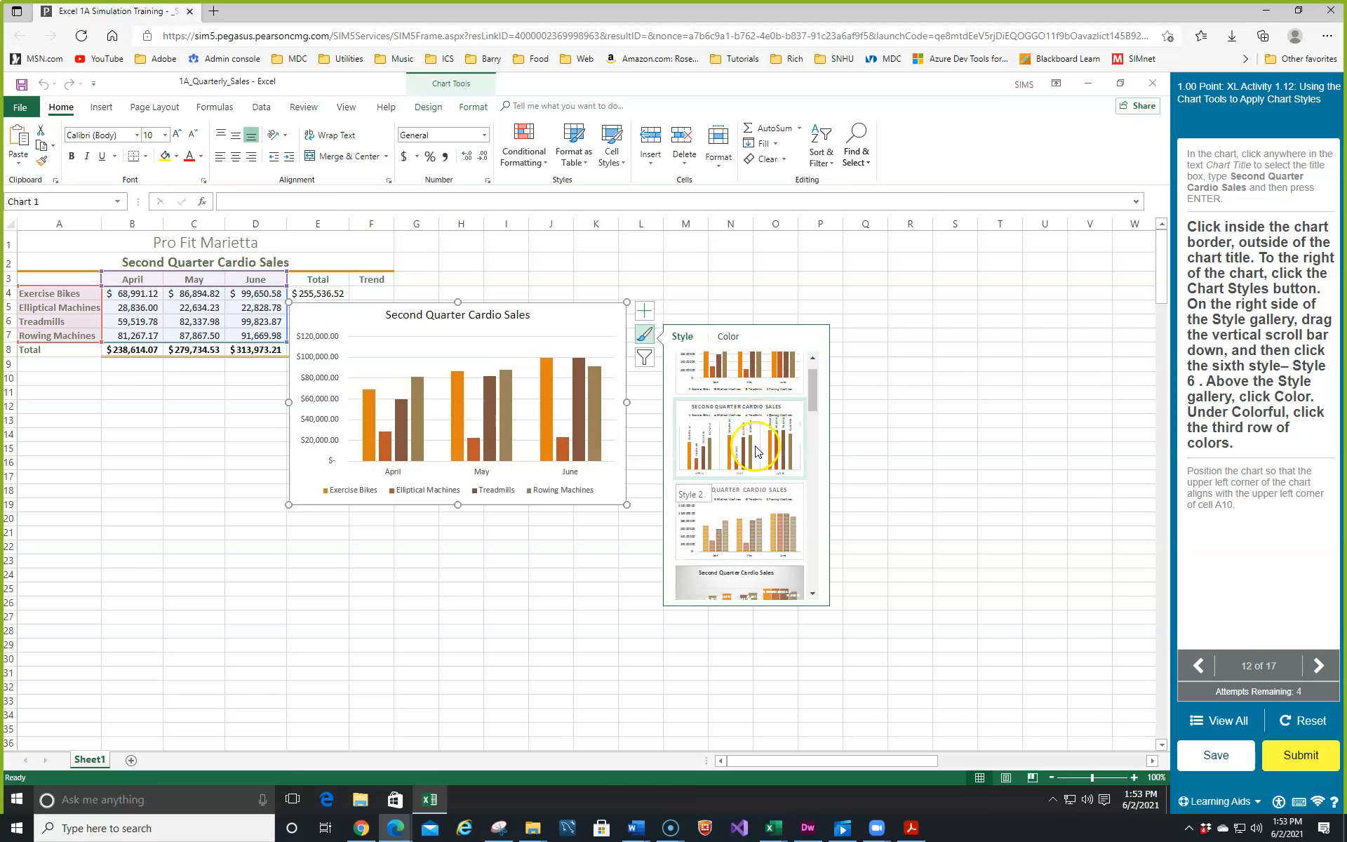
scroll(750, 501, down, 3)
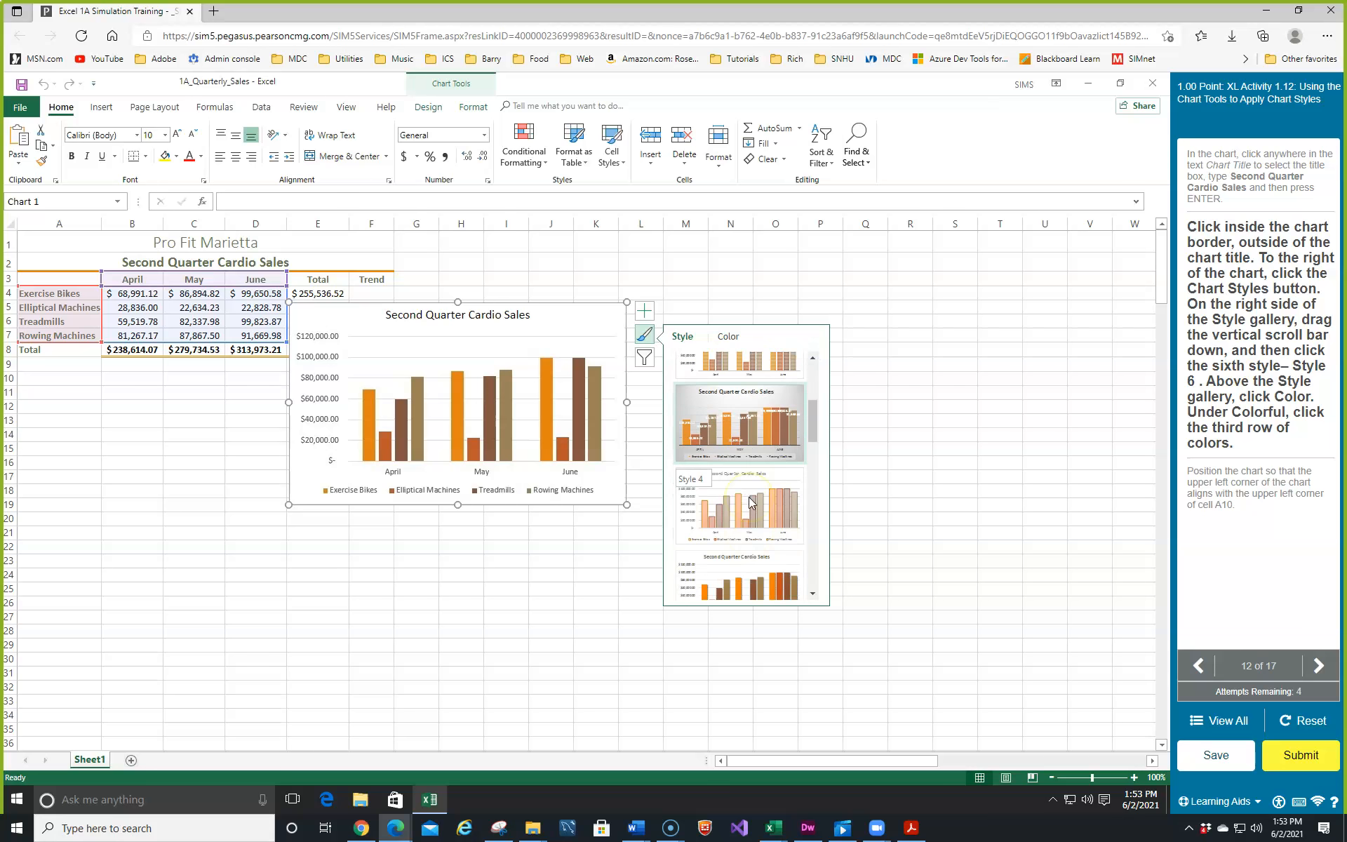
click(745, 531)
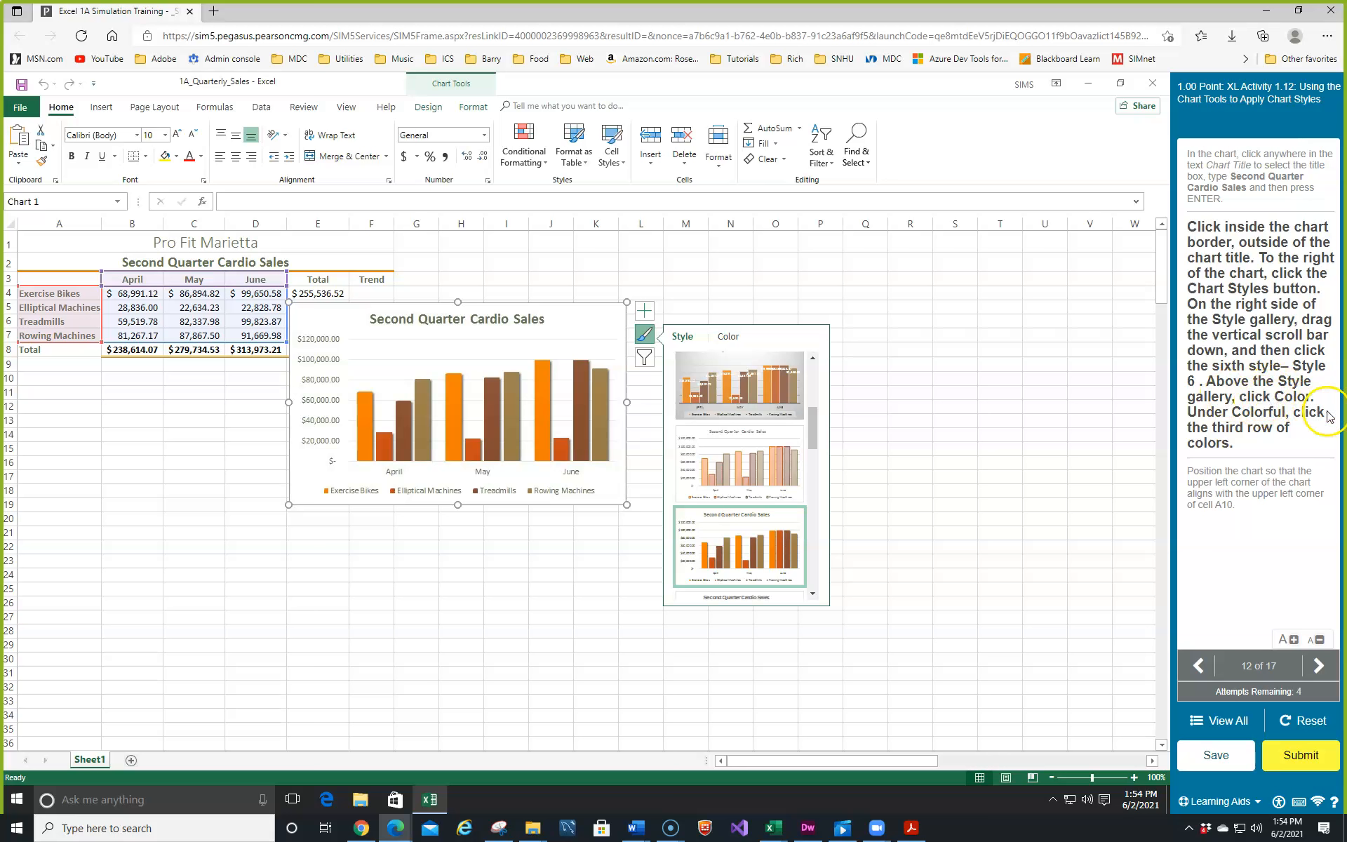
- Apply the third Colorful color row to the chart and align its upper left corner with that of cell A10
click(727, 338)
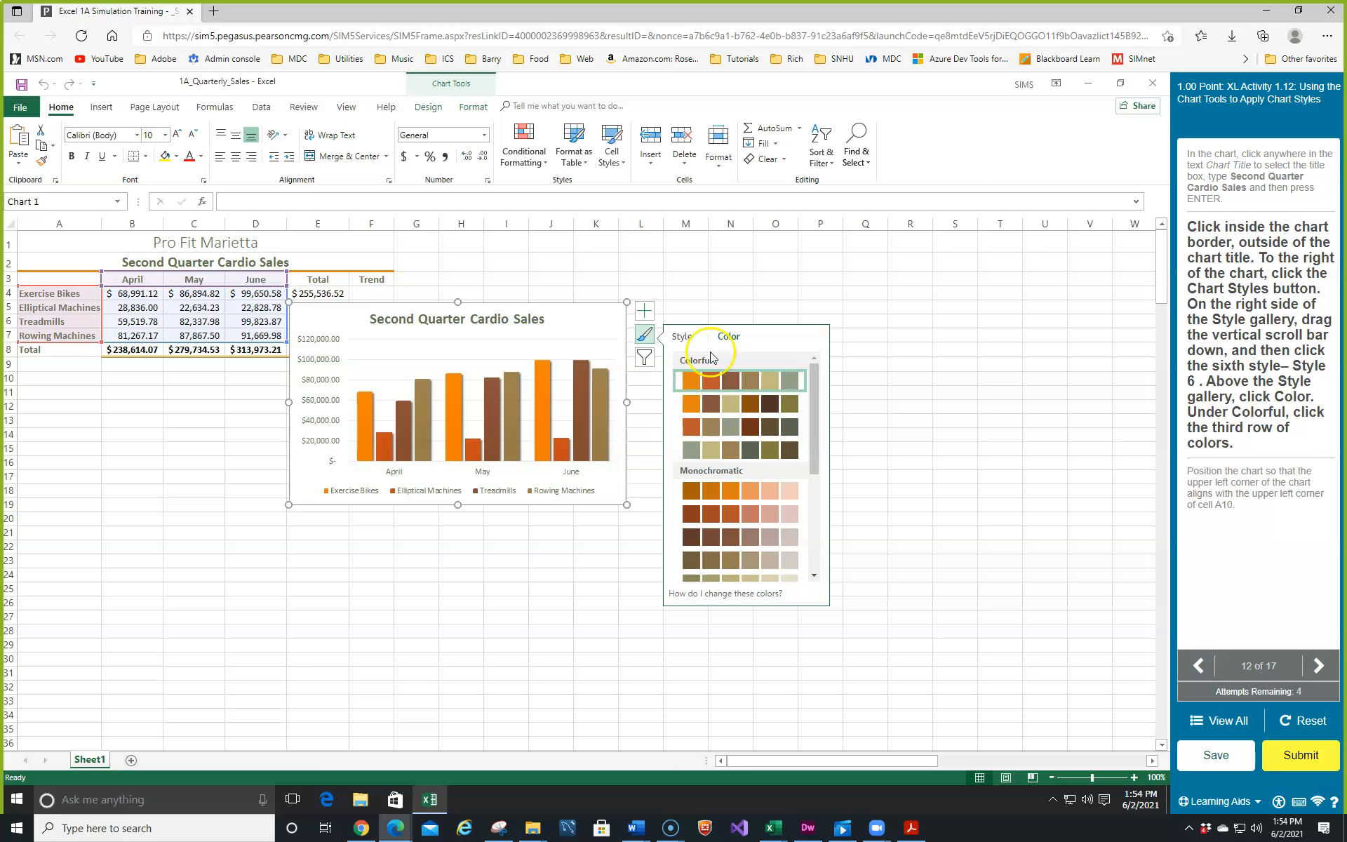
click(692, 428)
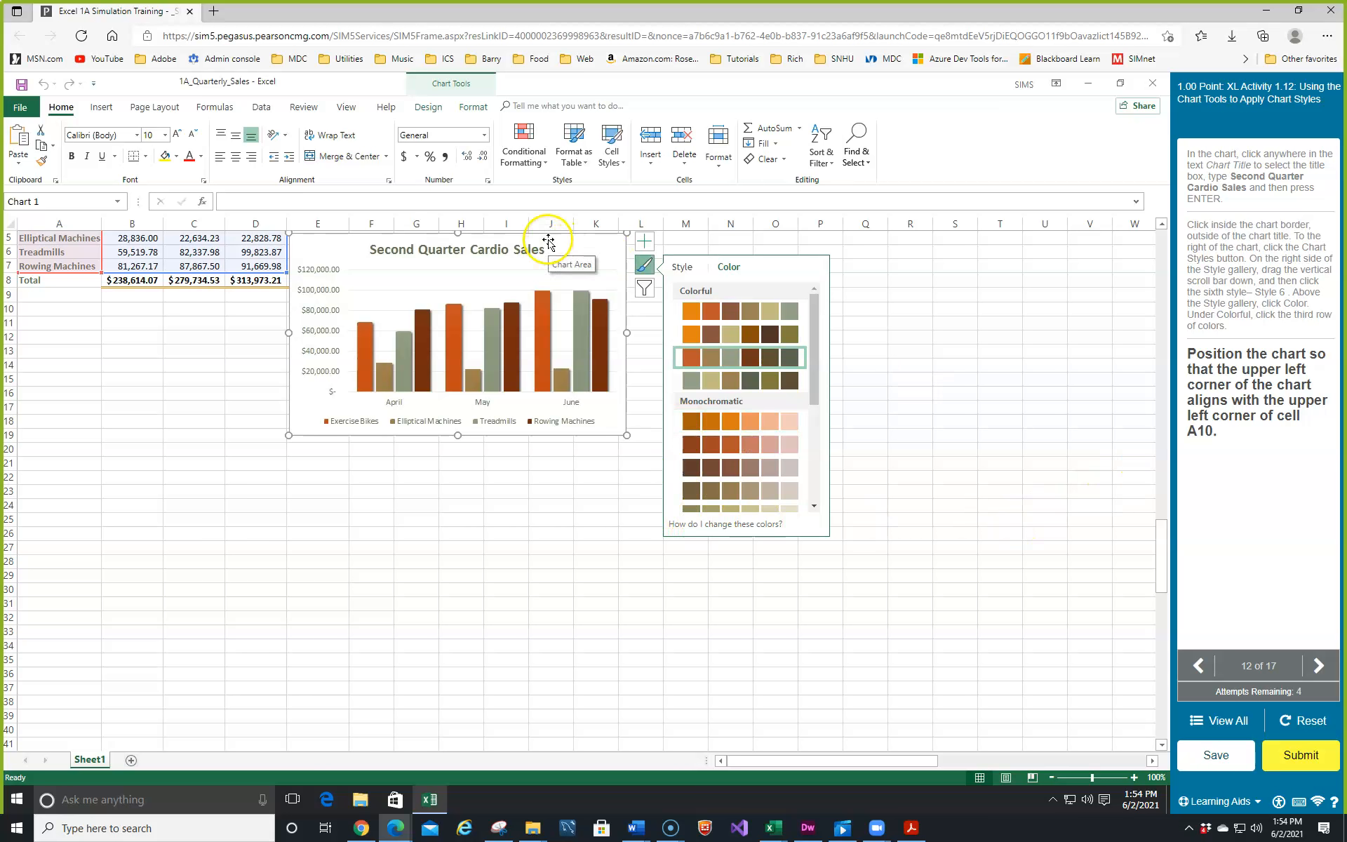
drag(548, 235, 281, 308)
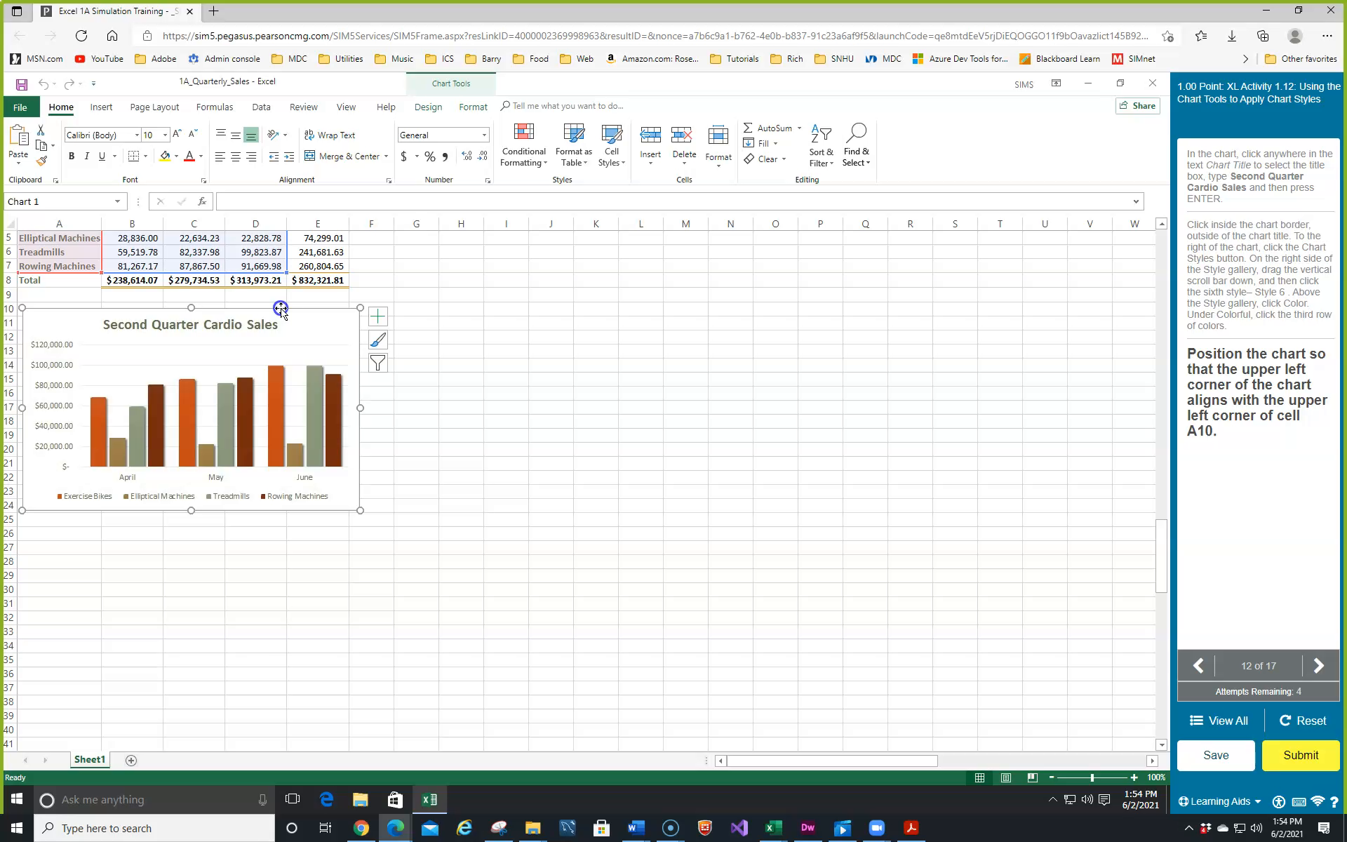
drag(287, 309, 285, 306)
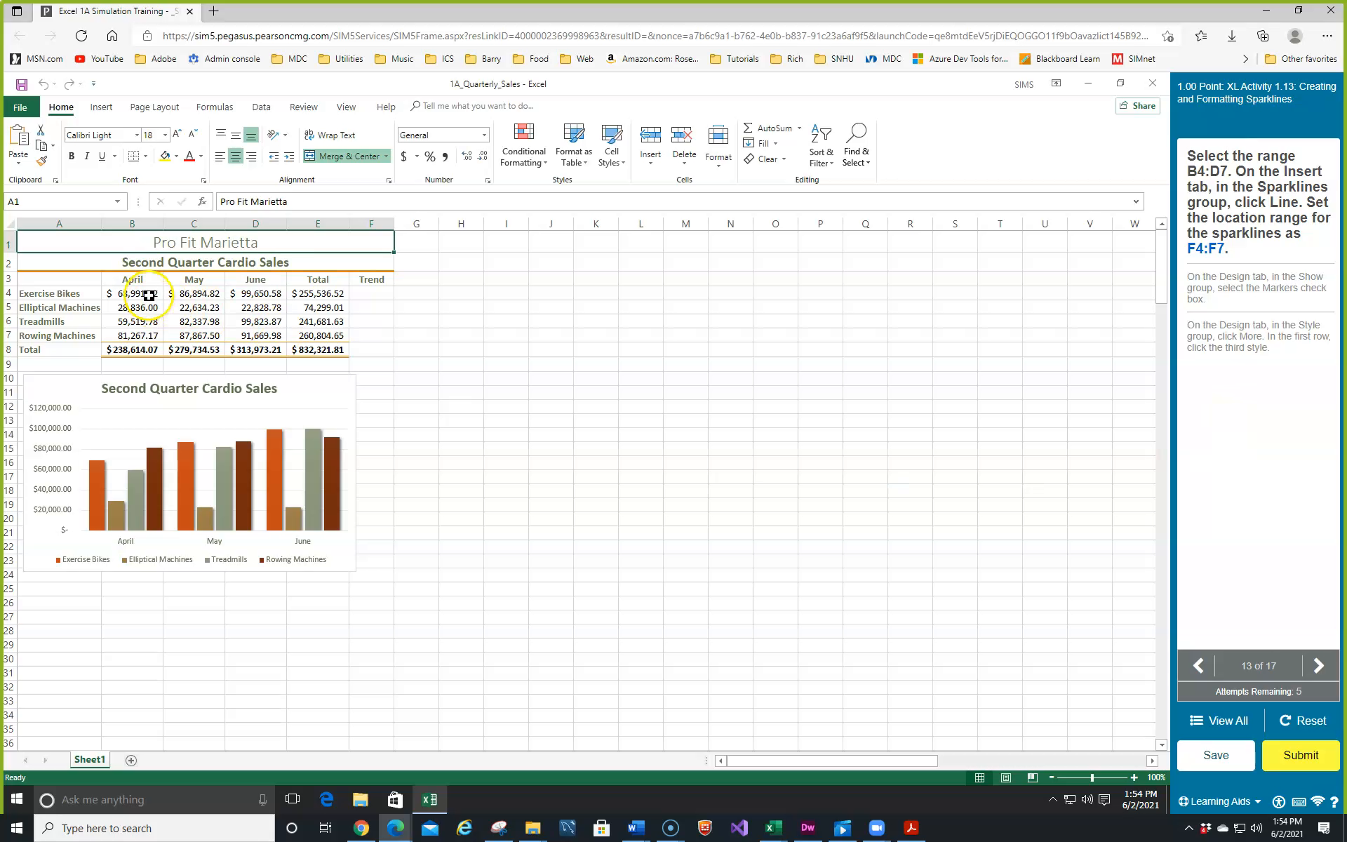
- Insert Line sparklines for the data range B4:D7 with the location range F4:F7
drag(124, 292, 236, 335)
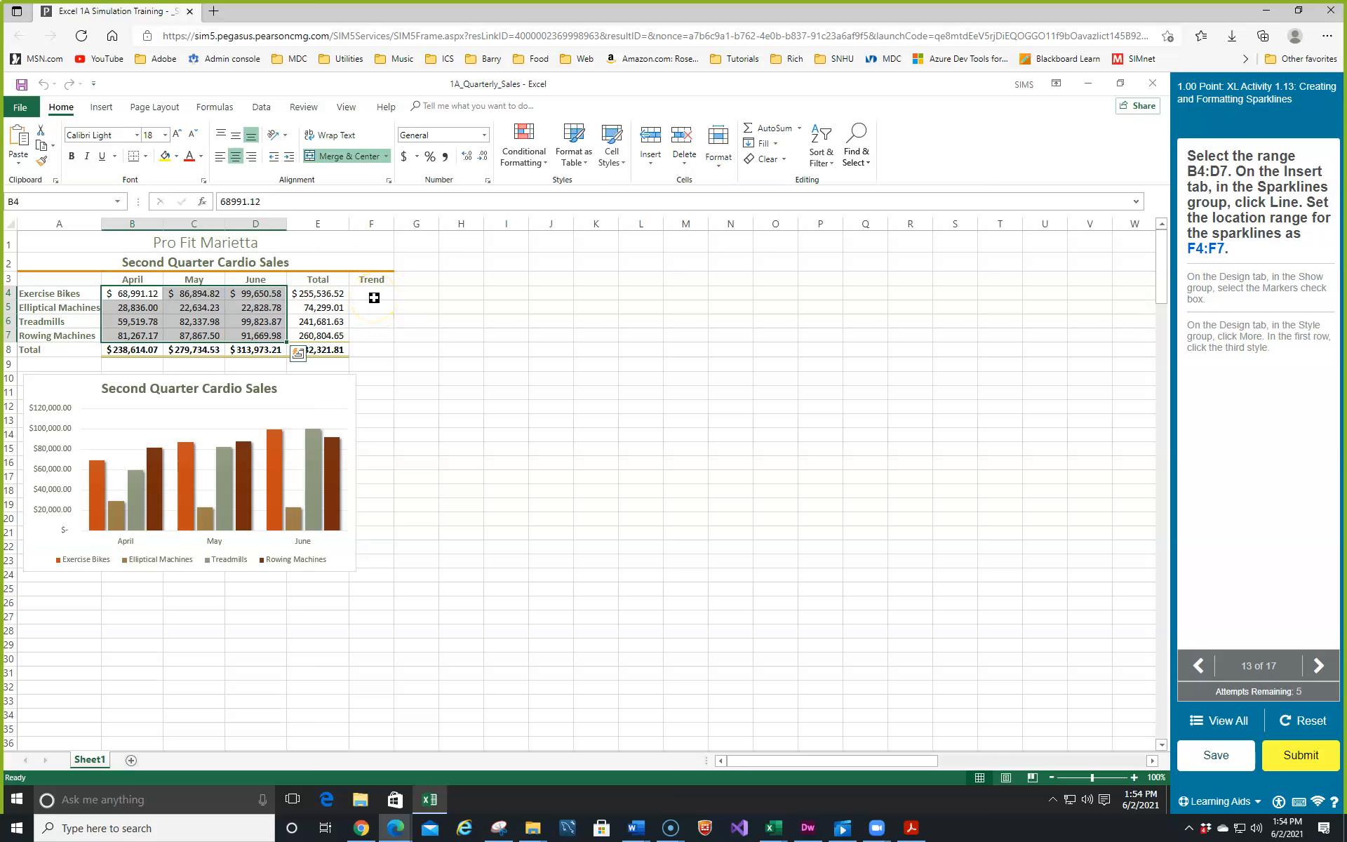
click(103, 108)
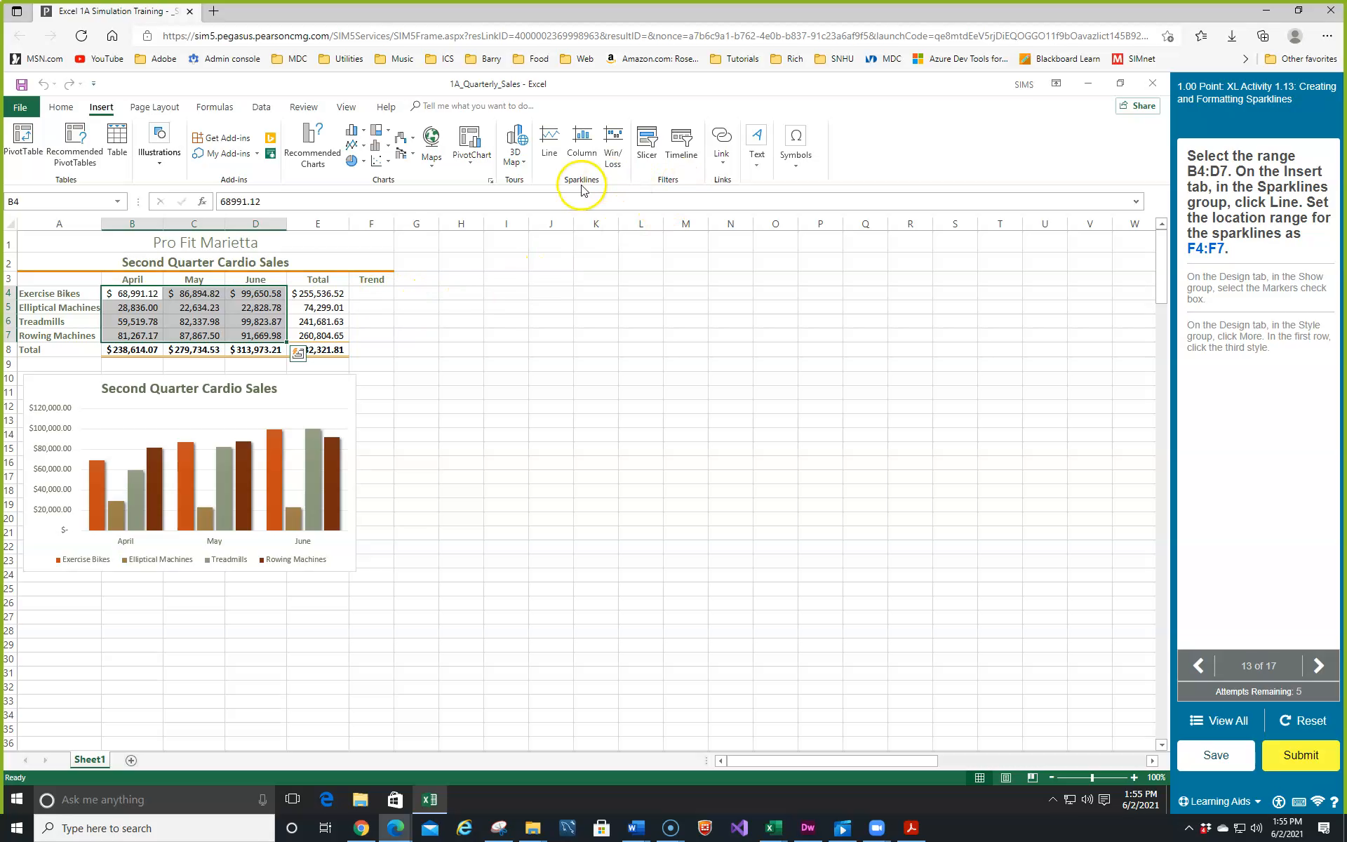
click(554, 150)
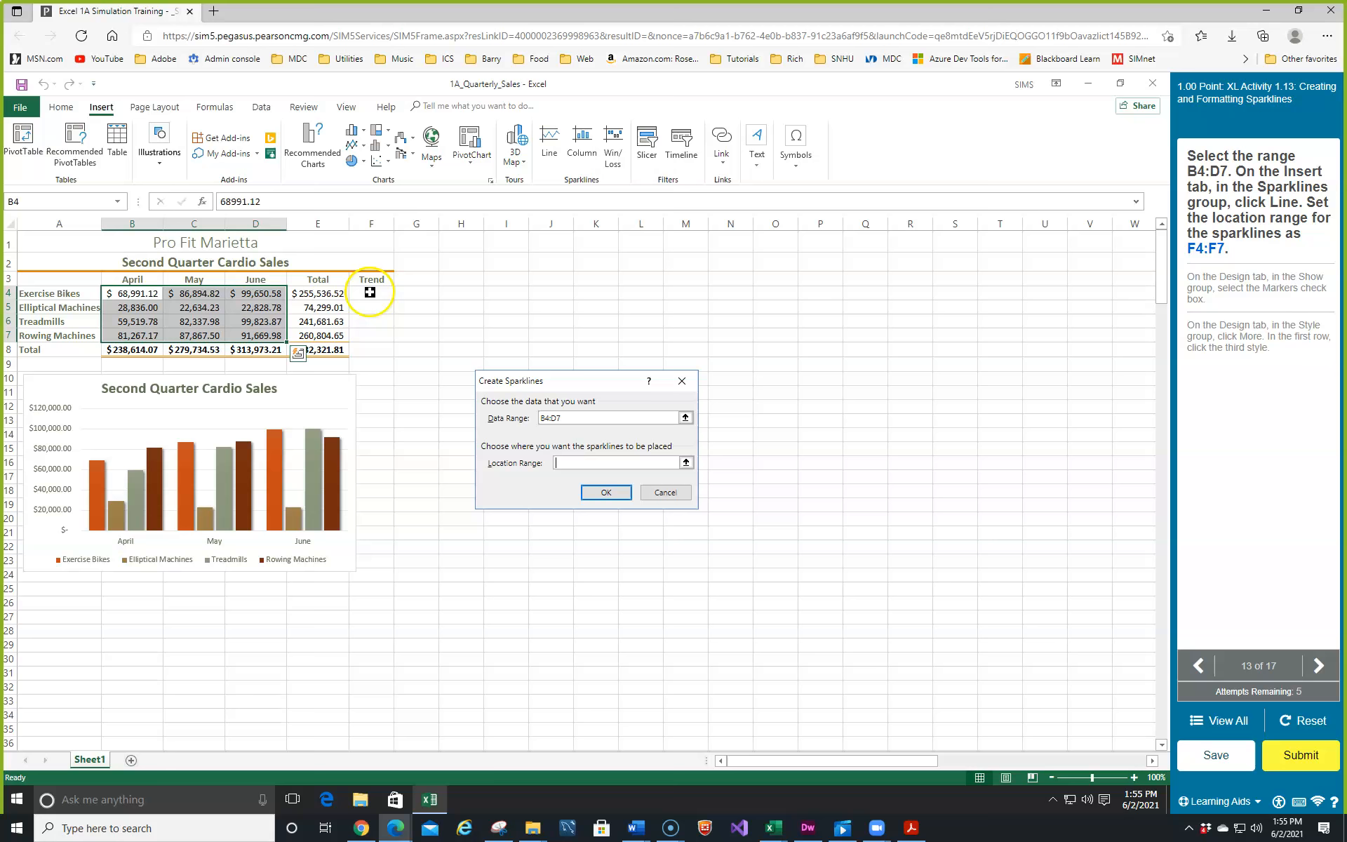
drag(370, 292, 373, 335)
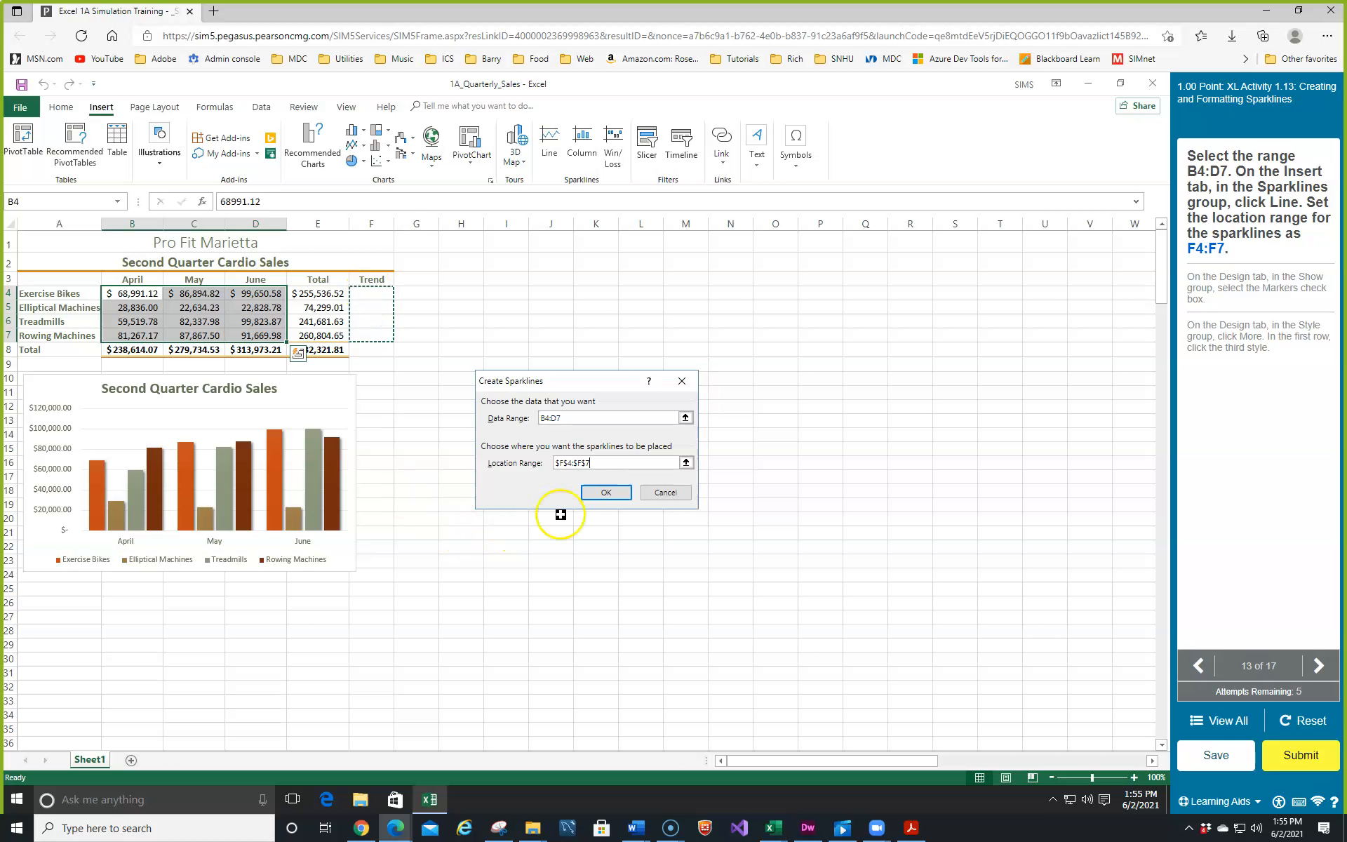
click(604, 493)
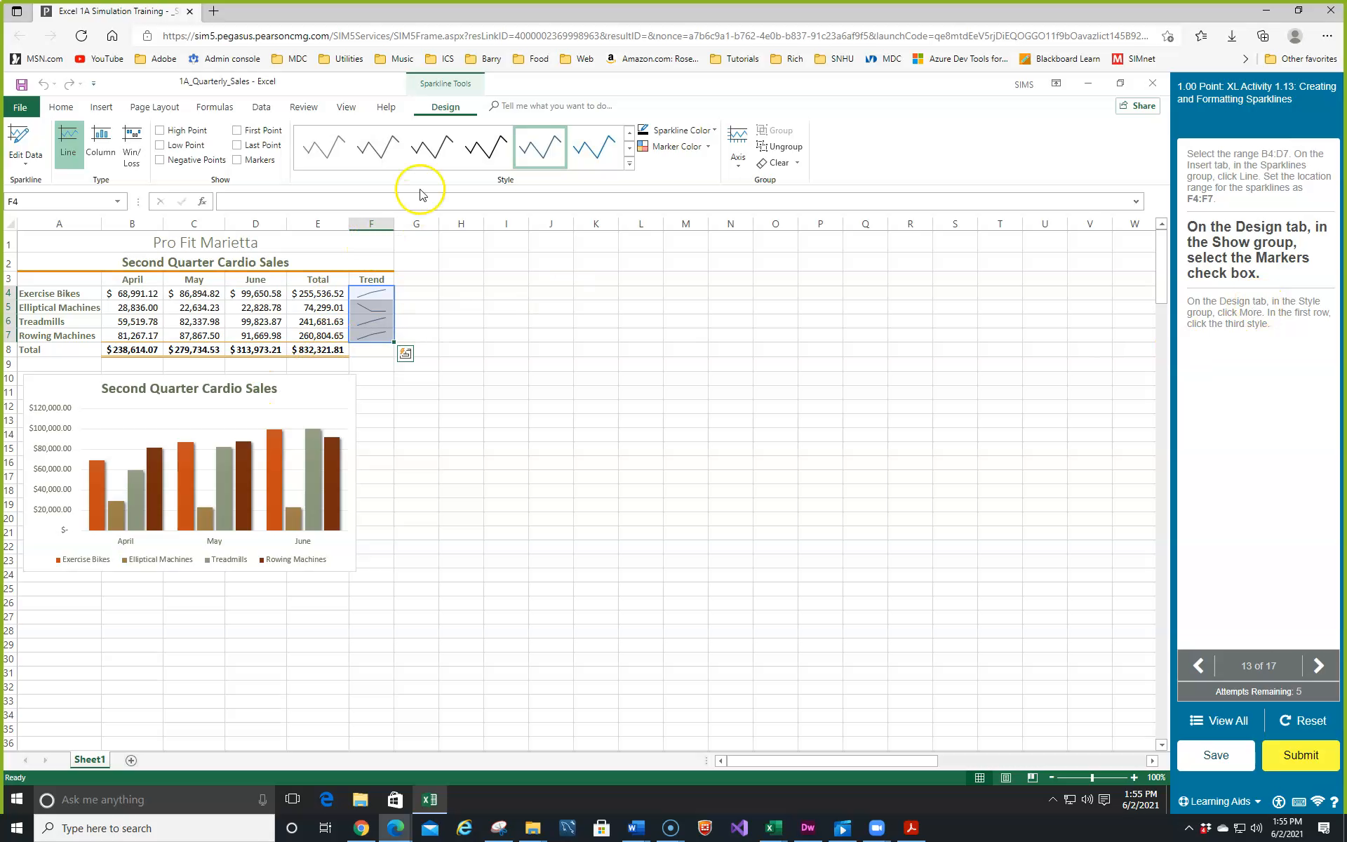
- Show Markers on the sparklines in the range F4:F7
click(159, 166)
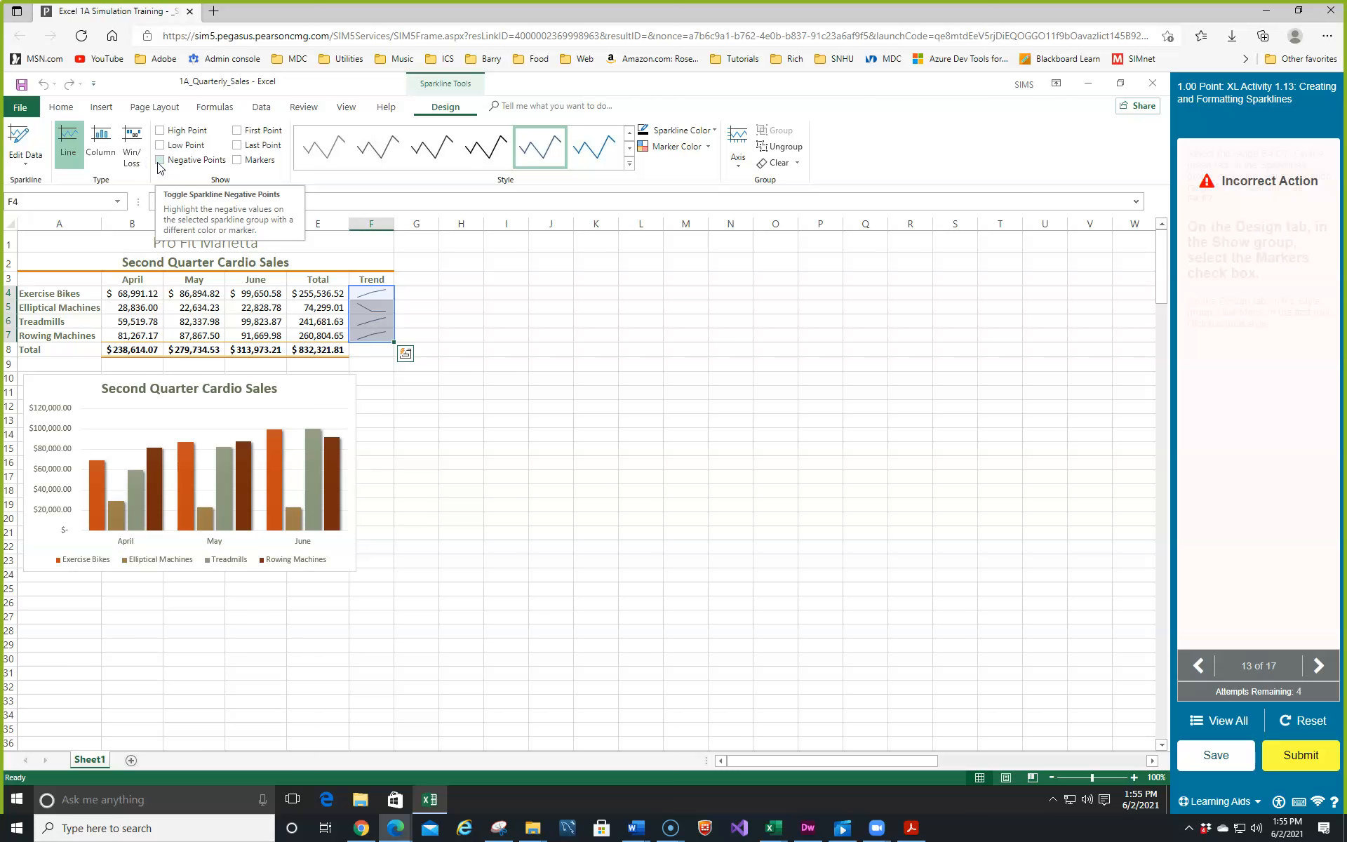
click(239, 160)
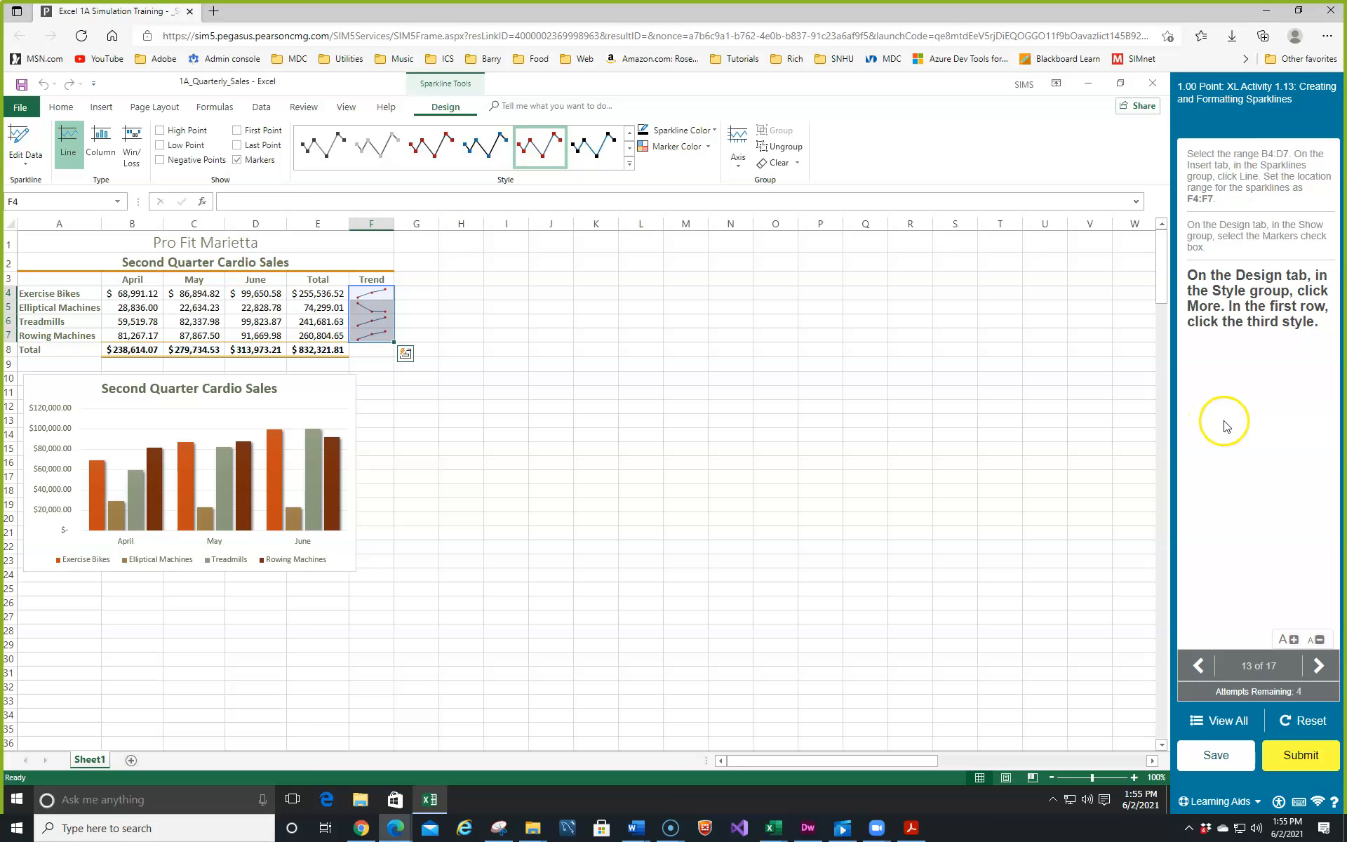
- Apply the third style in the first row of the style gallery to the sparklines in F4:F7
click(629, 165)
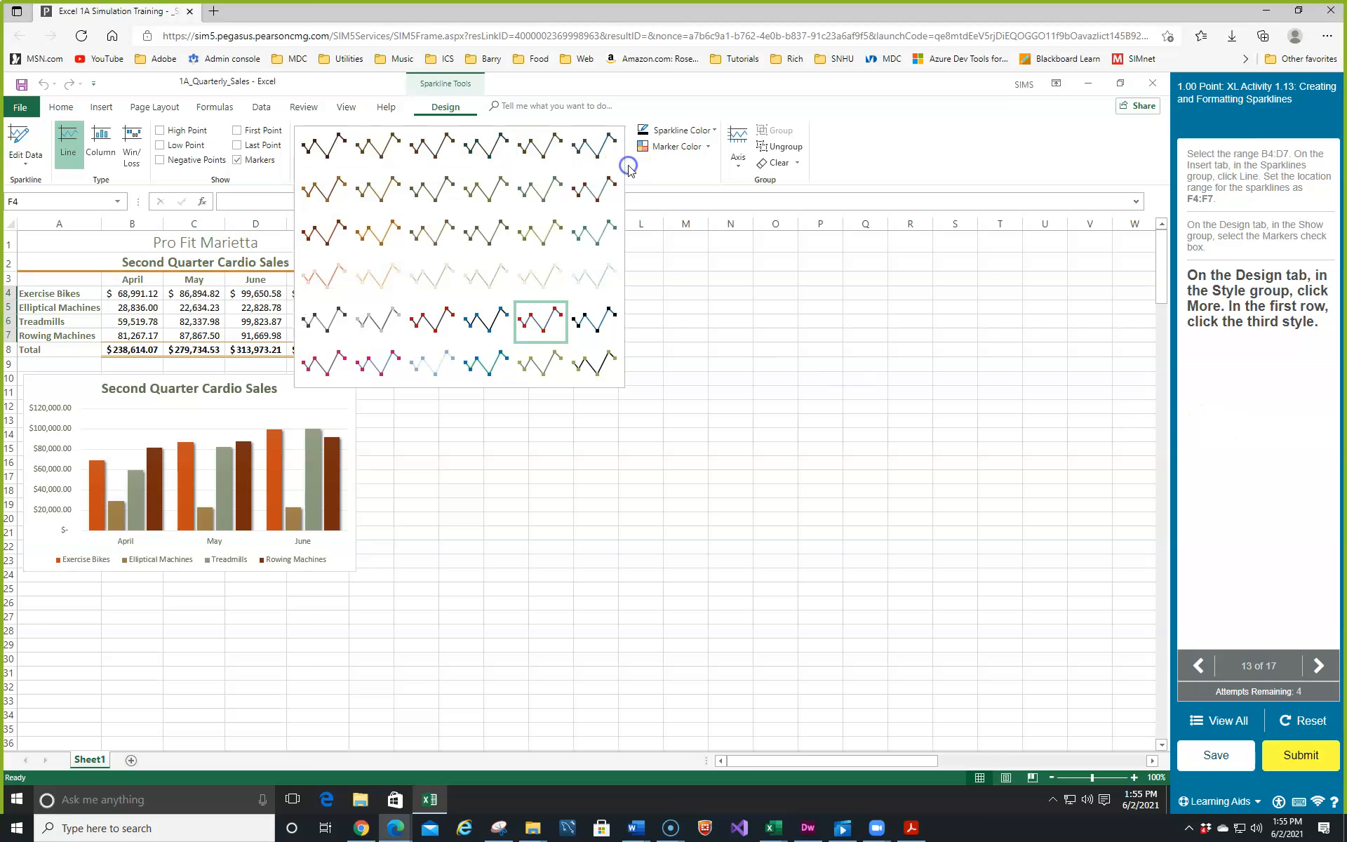
click(437, 148)
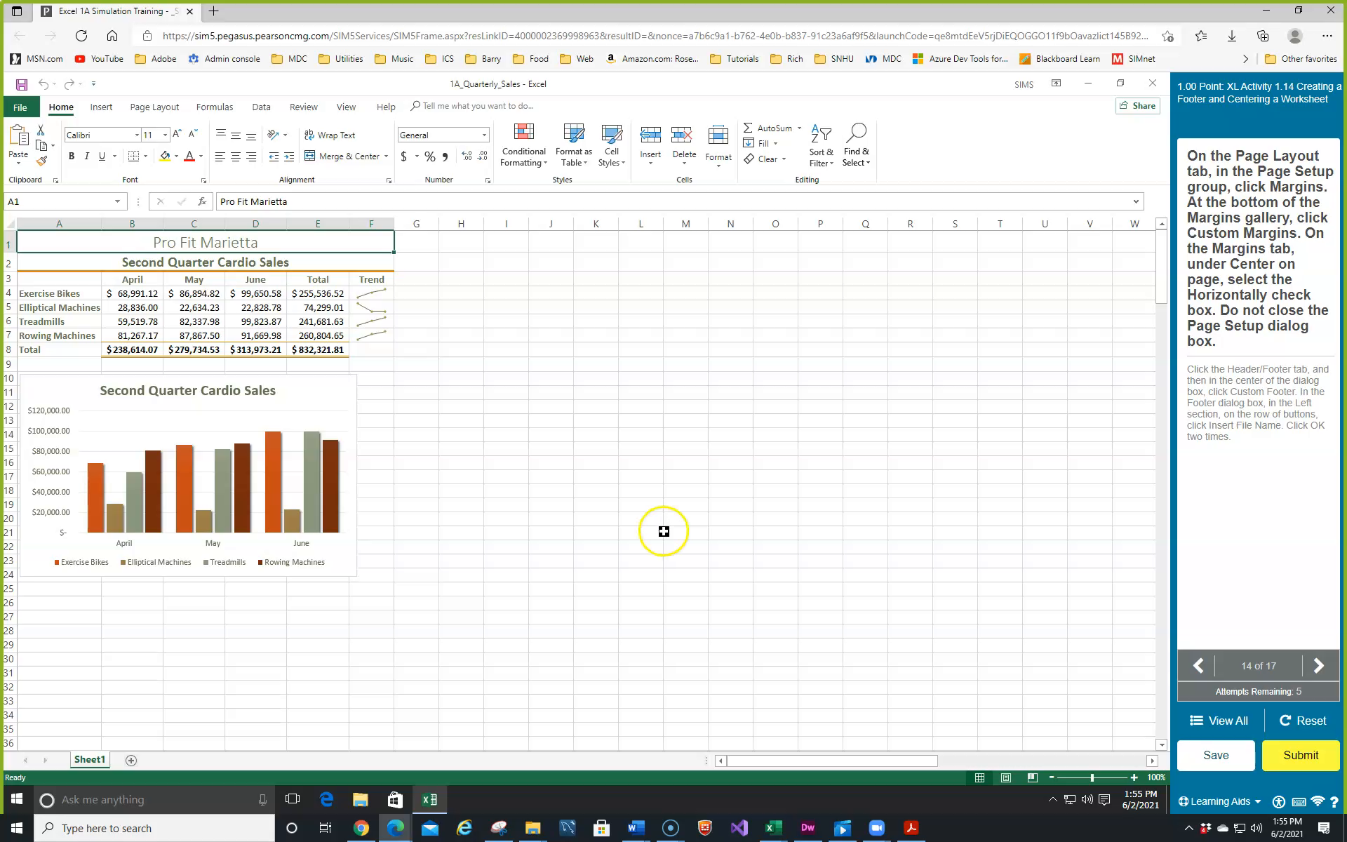
- Set custom page margins so the worksheet is centered horizontally on the page, keeping the Page Setup dialog open
click(151, 109)
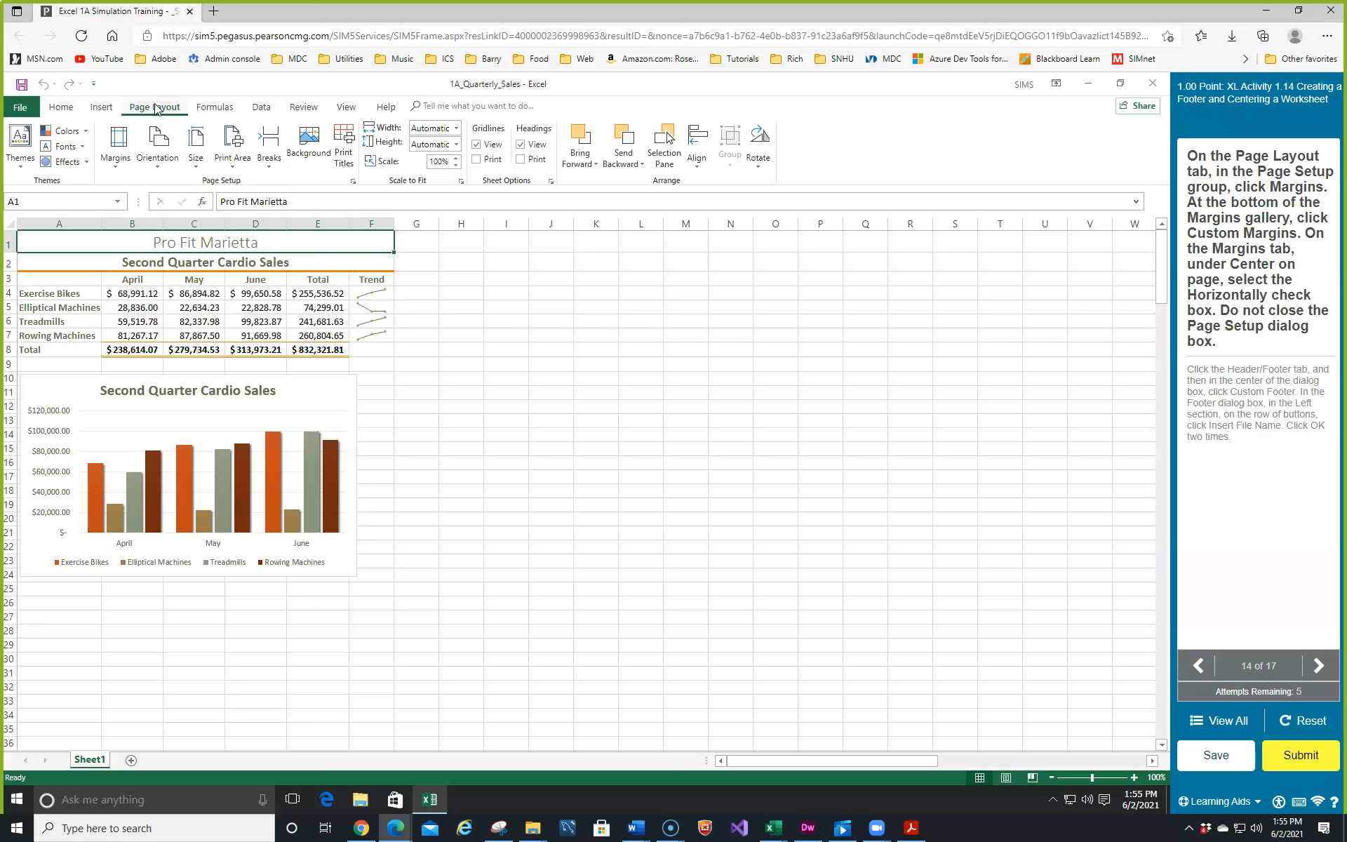
click(118, 173)
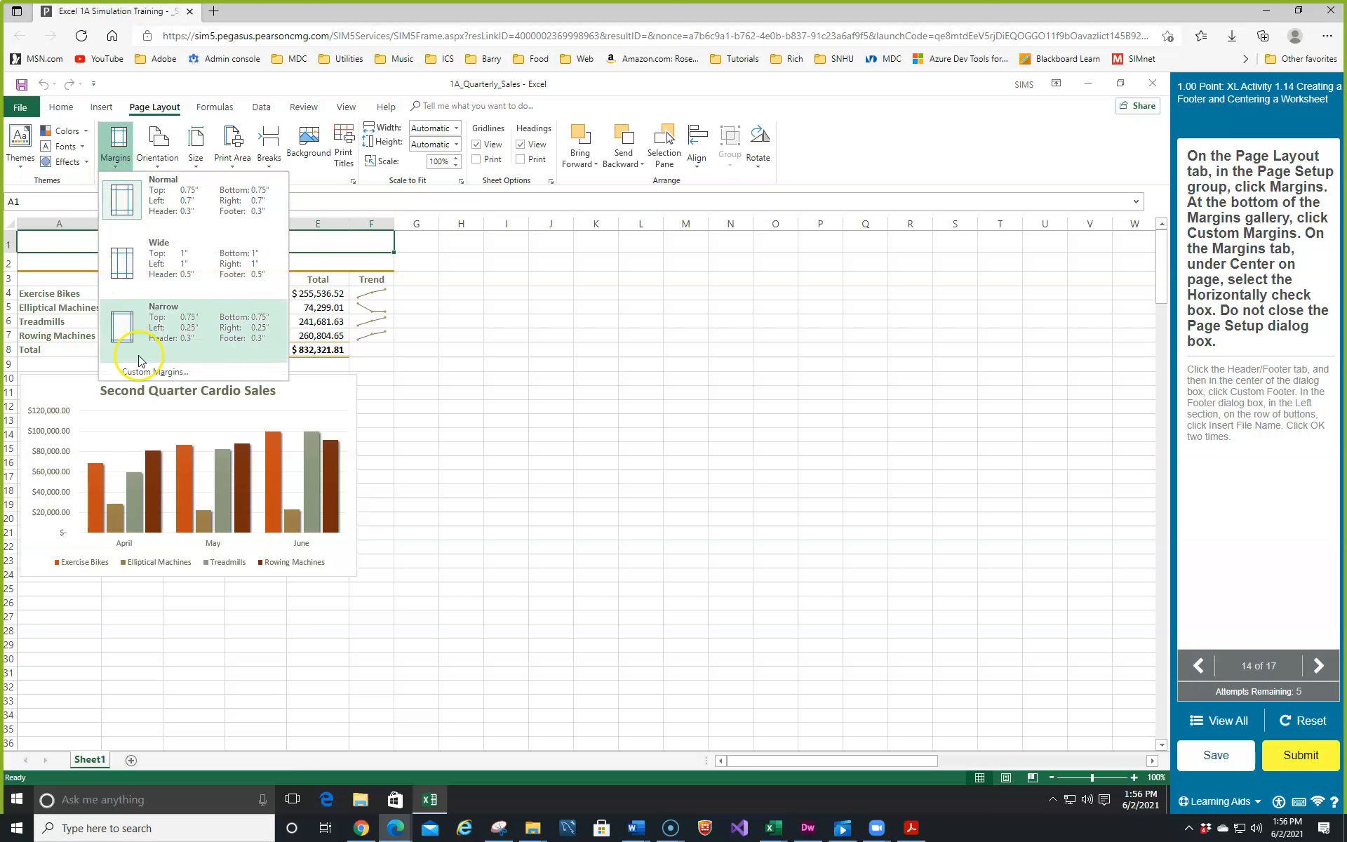
click(143, 372)
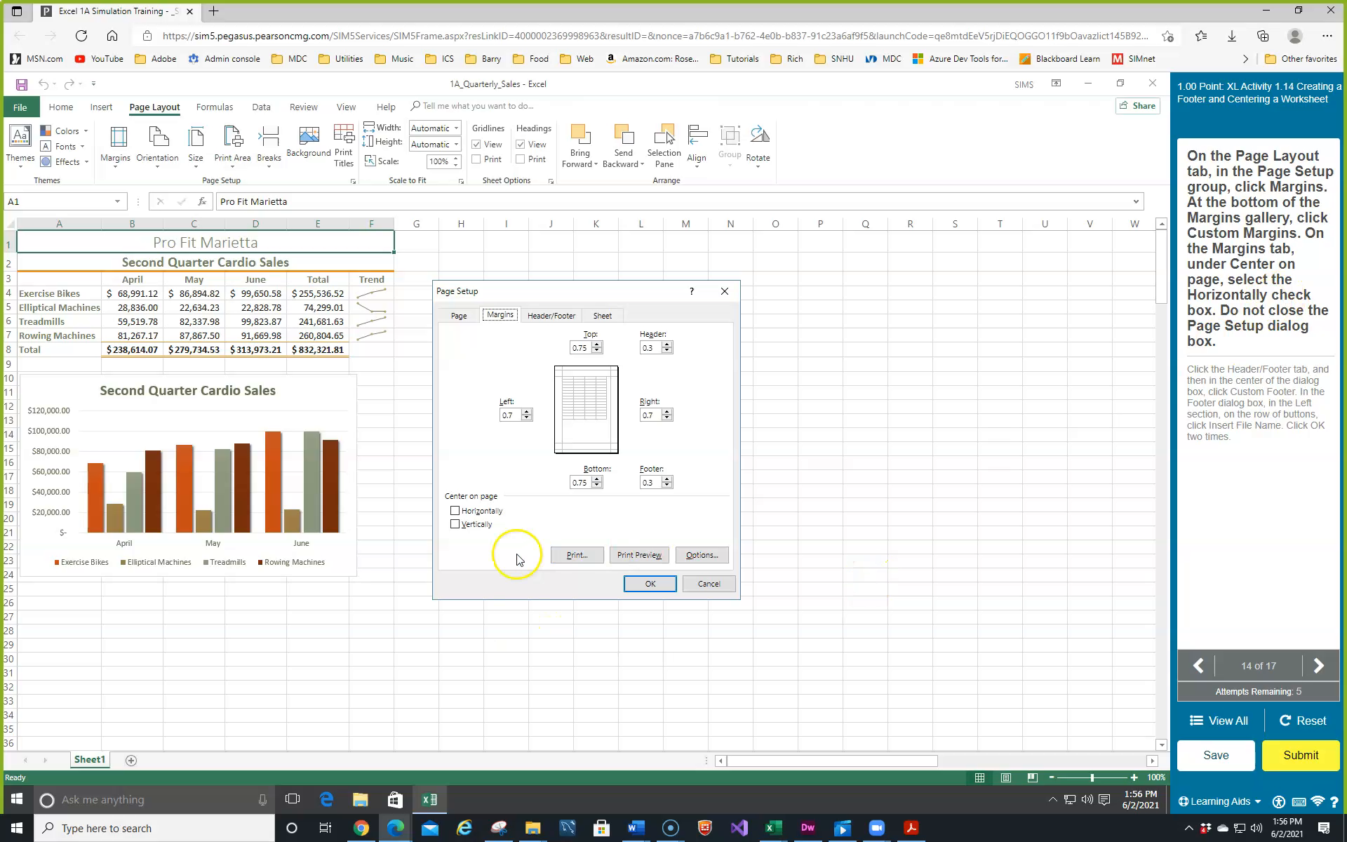
click(456, 513)
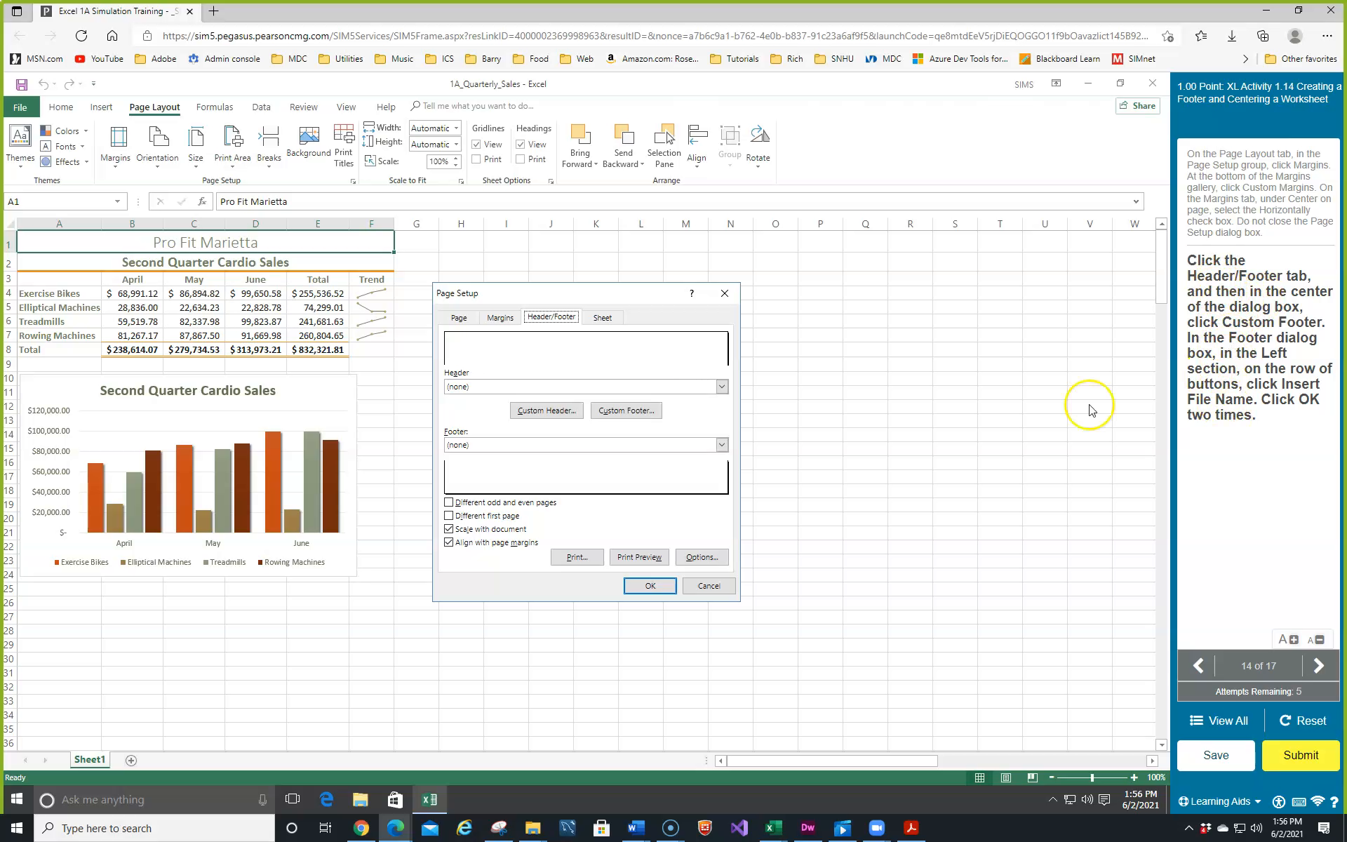
- Insert the file name in the left section of a custom footer and accept the page setup
click(637, 411)
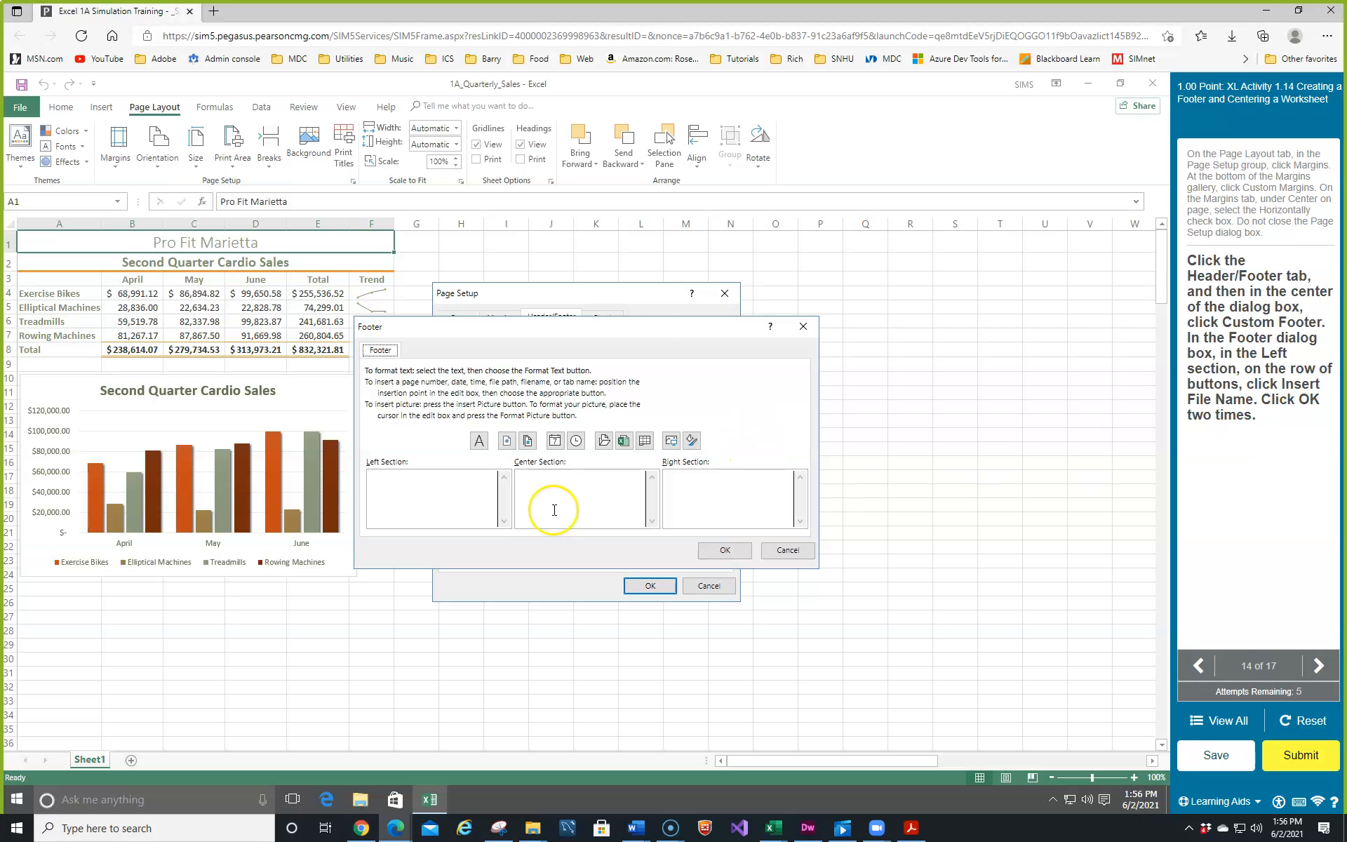
click(388, 484)
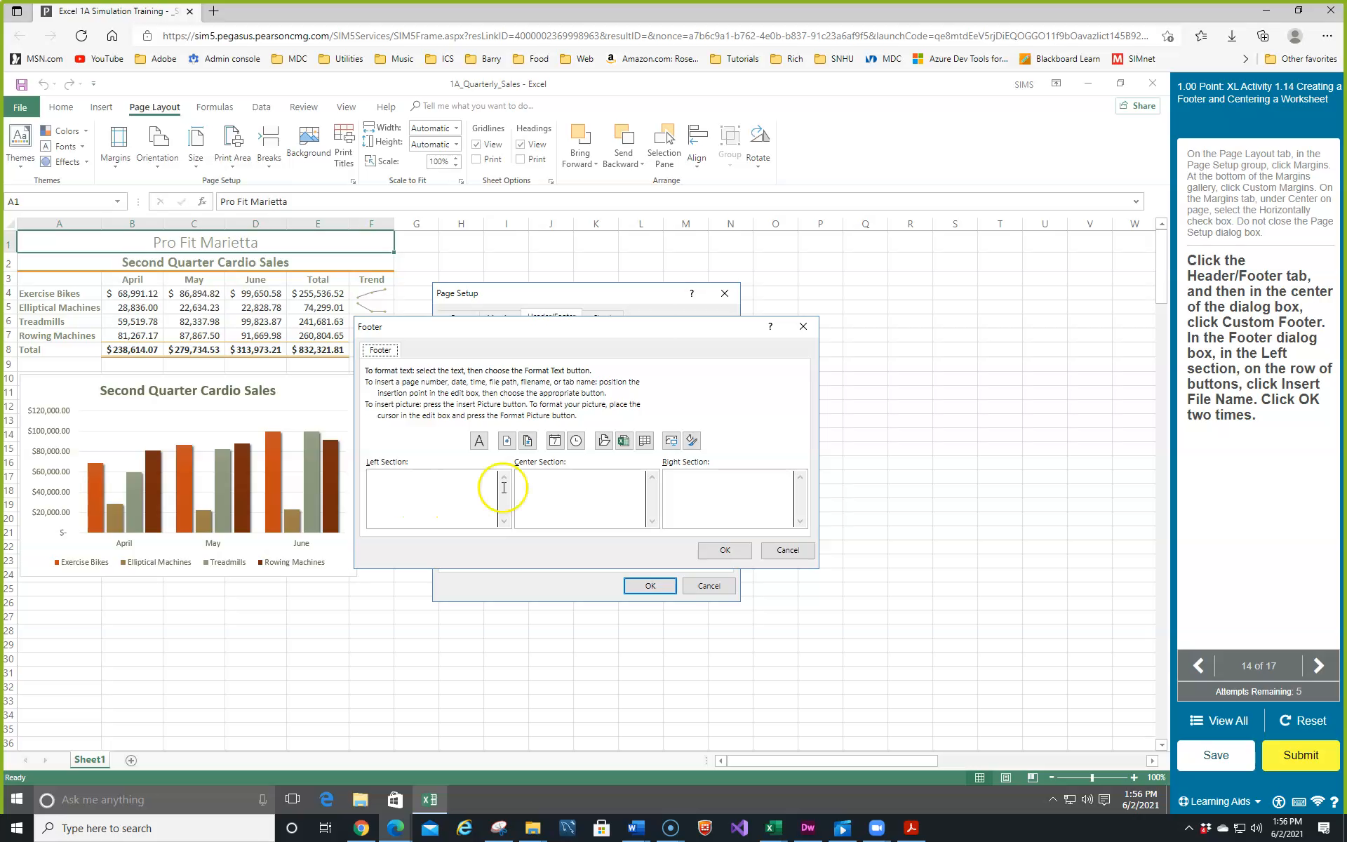
click(624, 446)
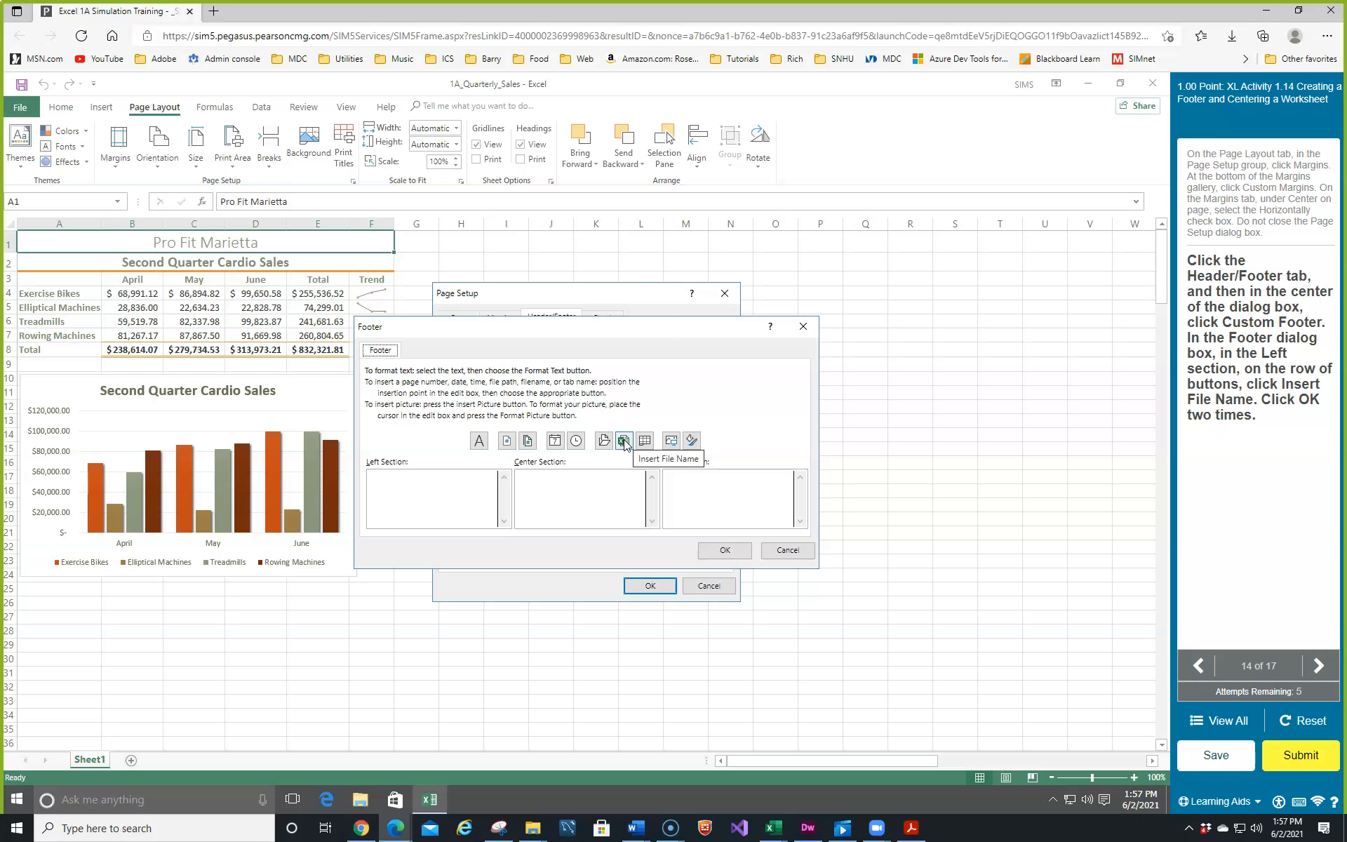
click(624, 442)
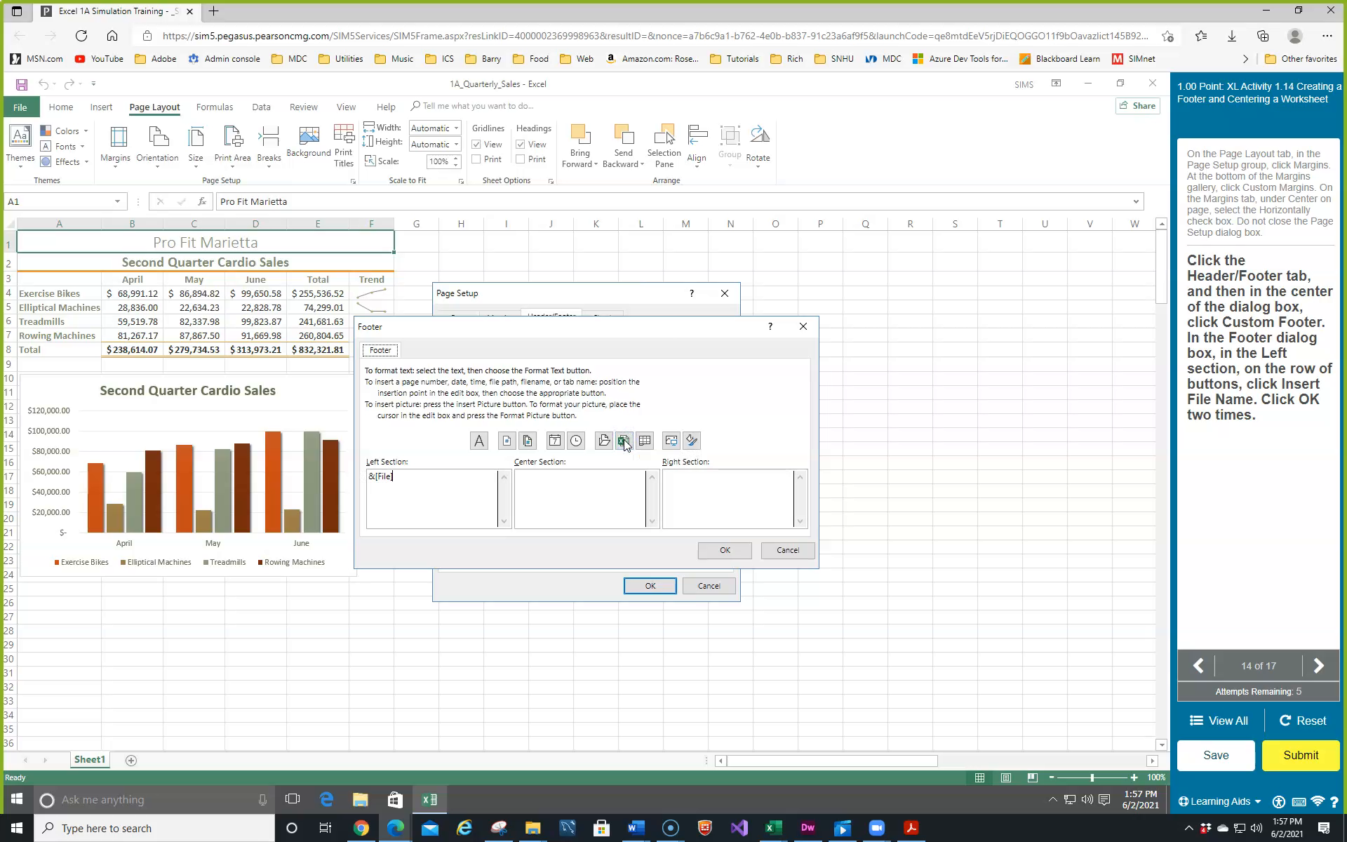
click(731, 546)
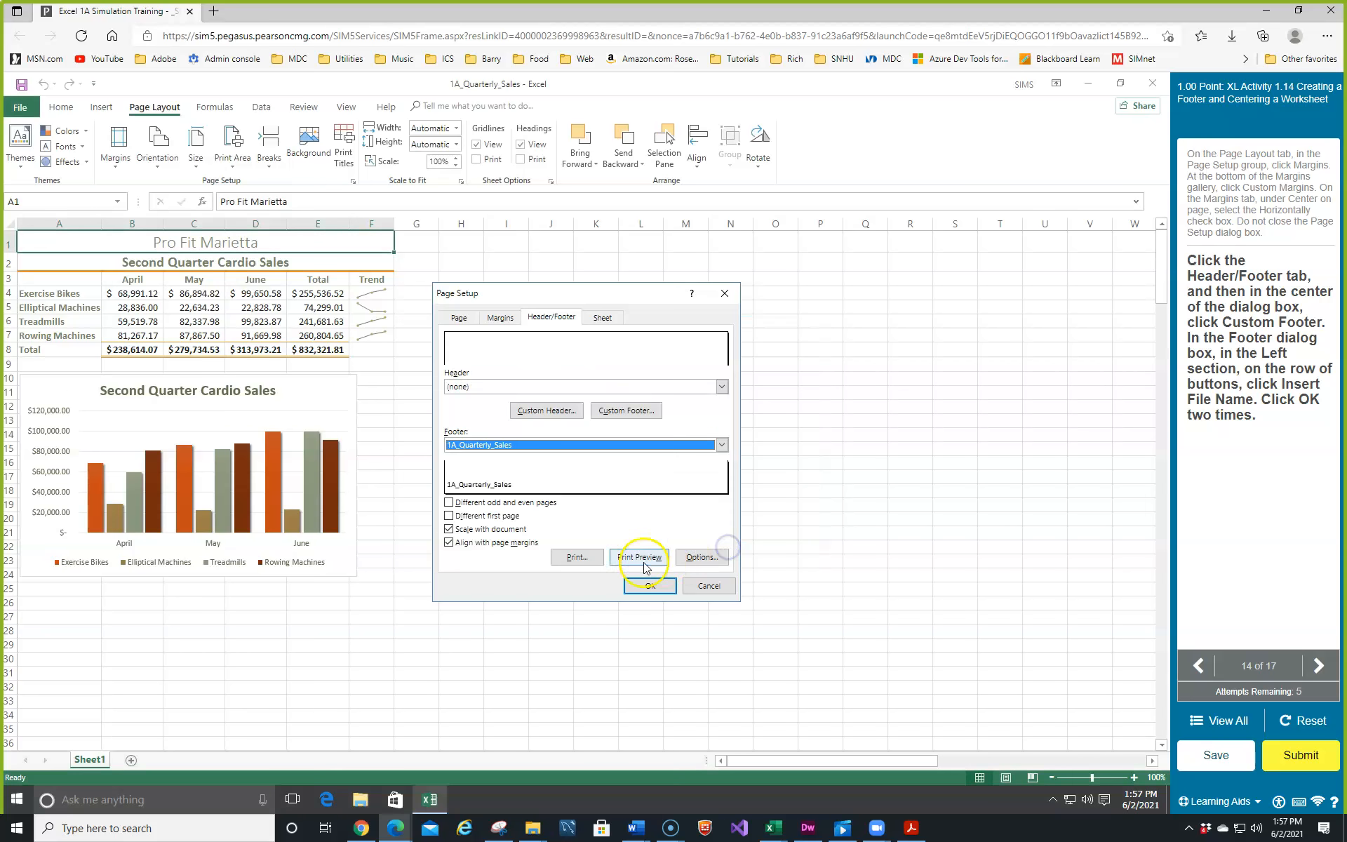
click(631, 587)
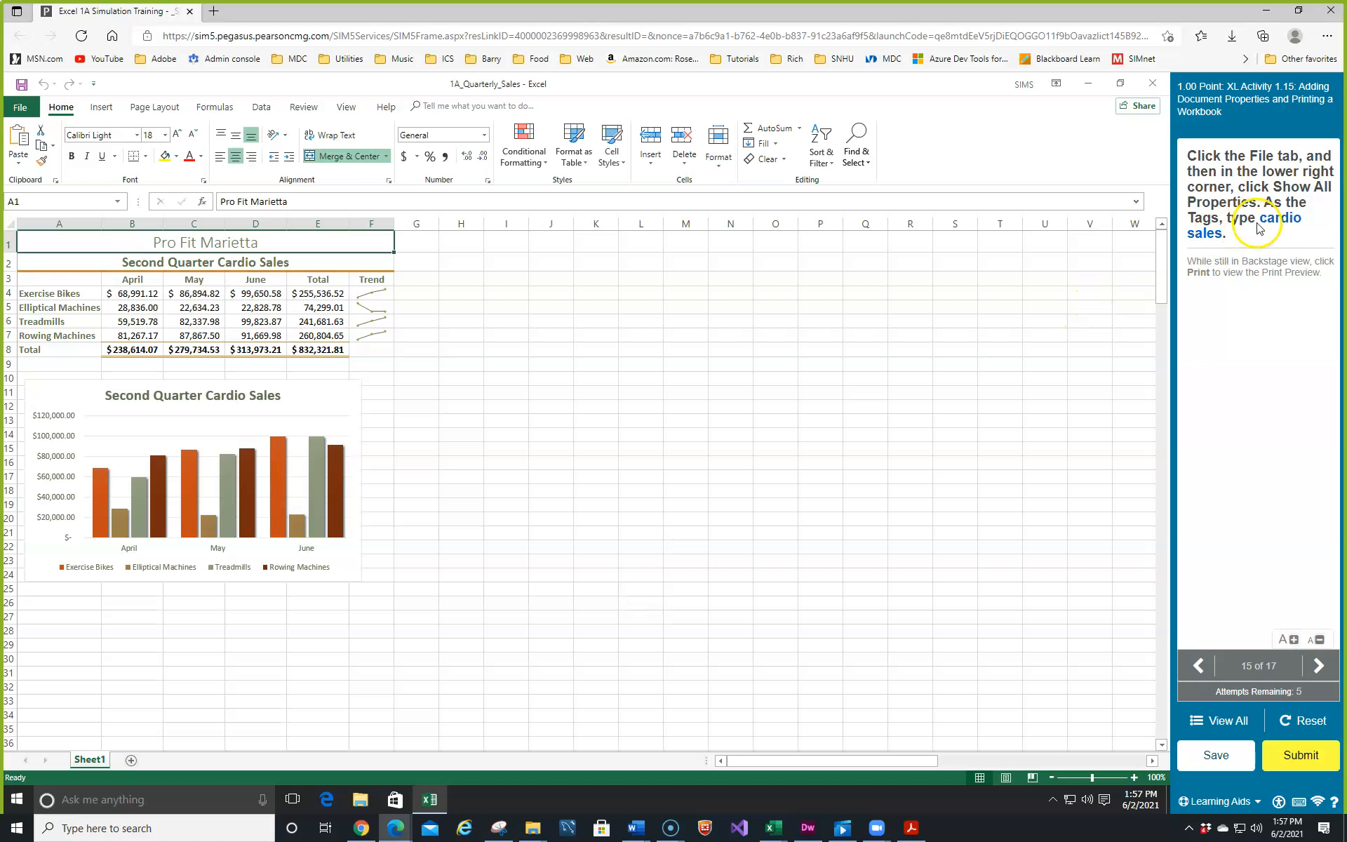
- Show all workbook properties, enter cardio sales as the Tags, and display the Print Preview
click(12, 107)
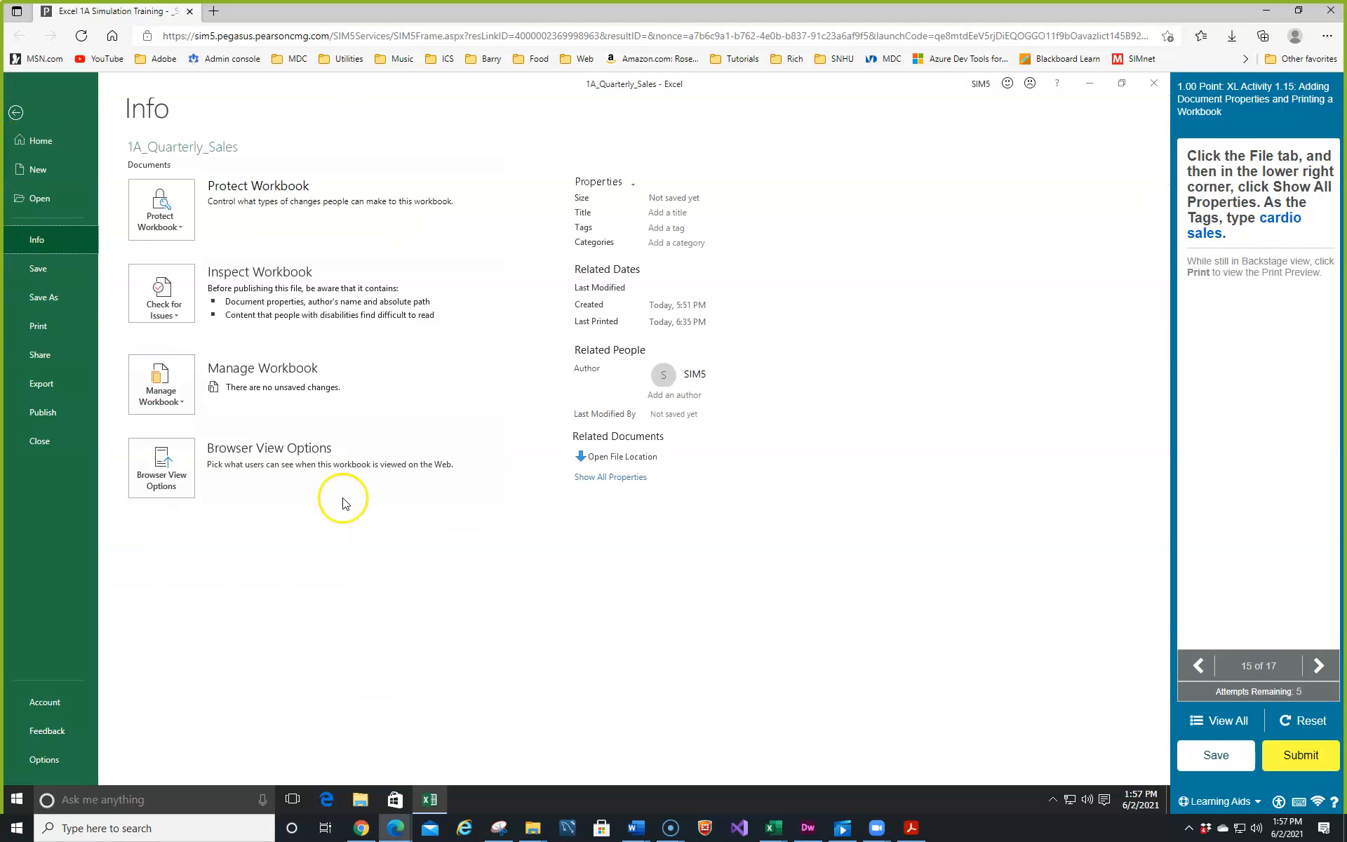
click(612, 476)
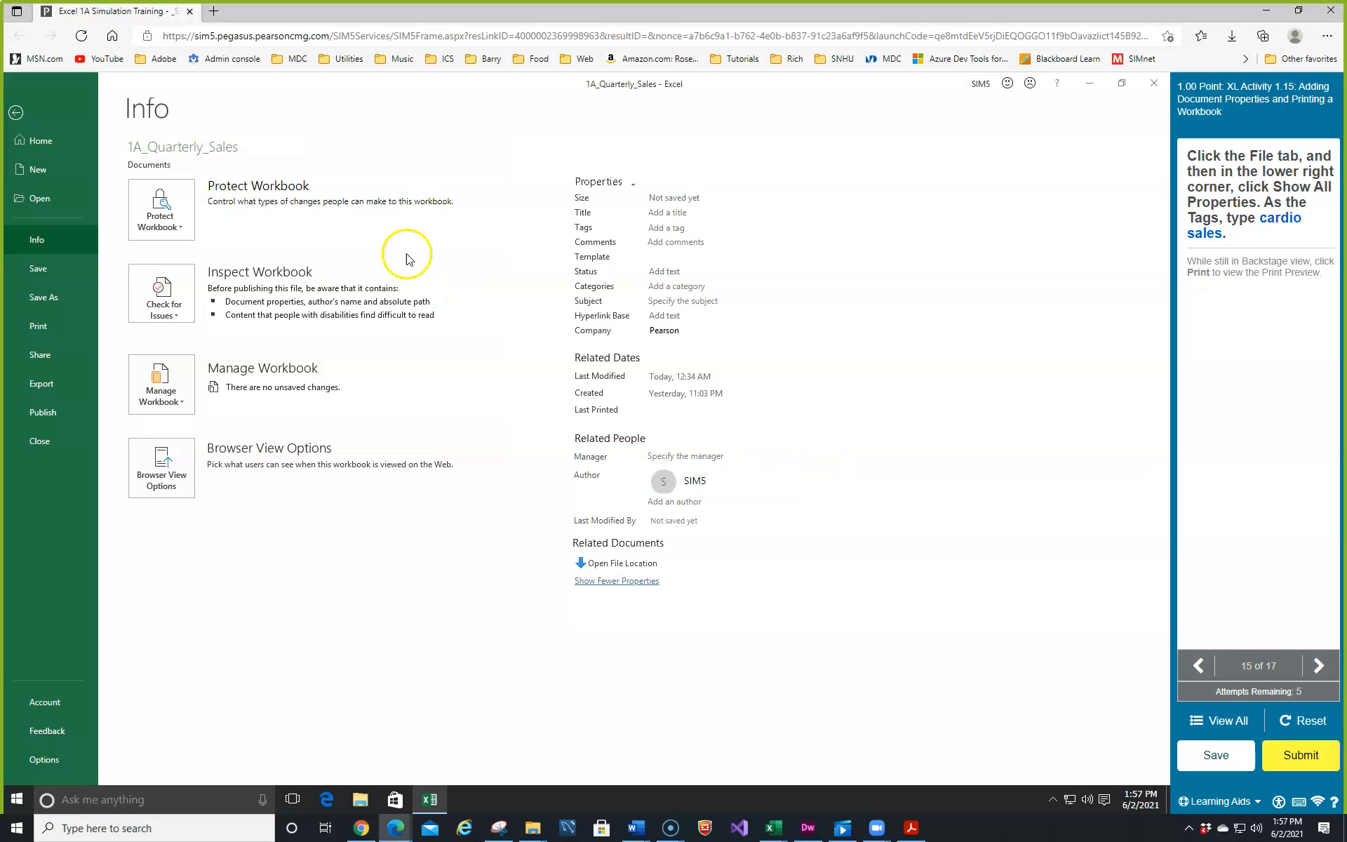
click(669, 226)
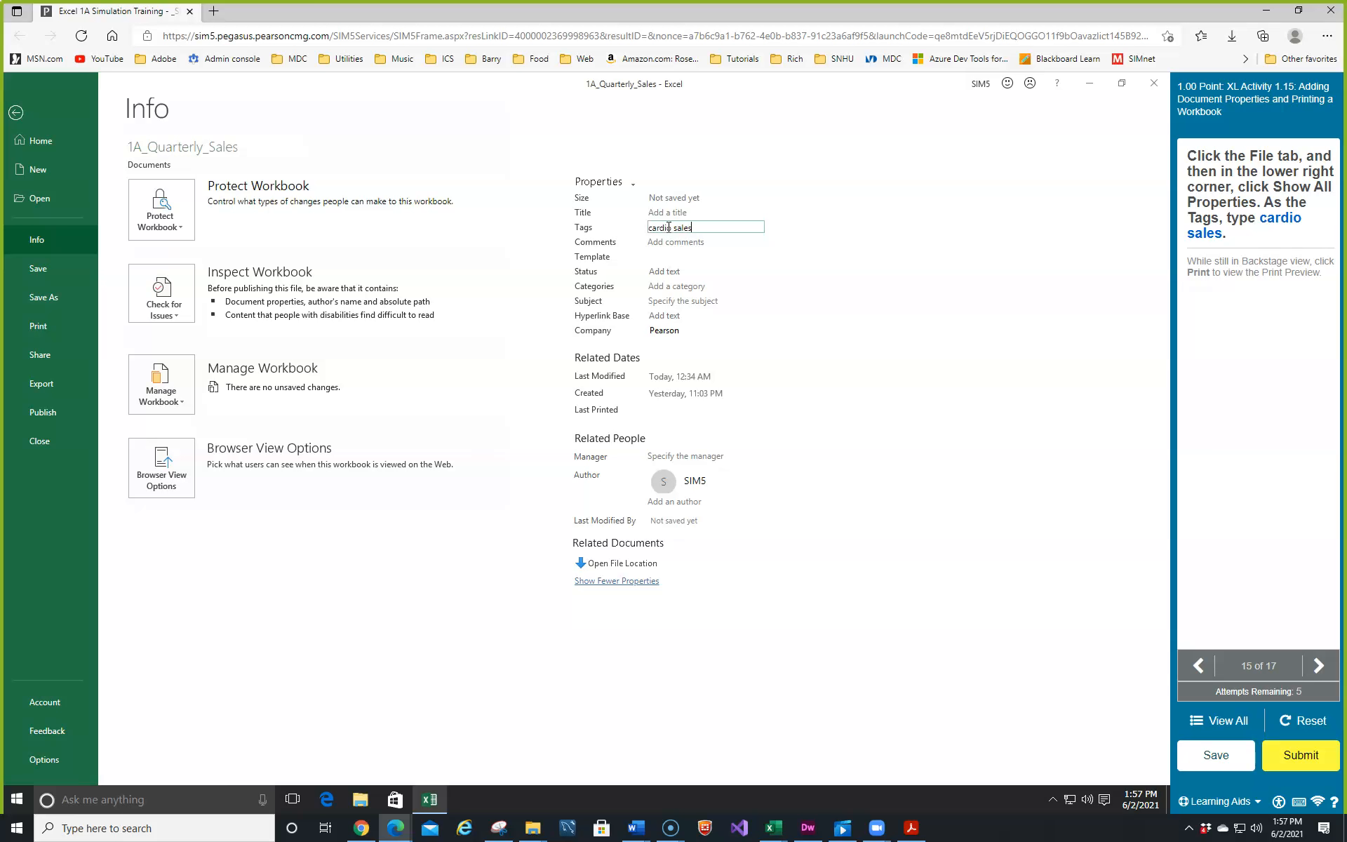
text(cardio sales)
key(Return)
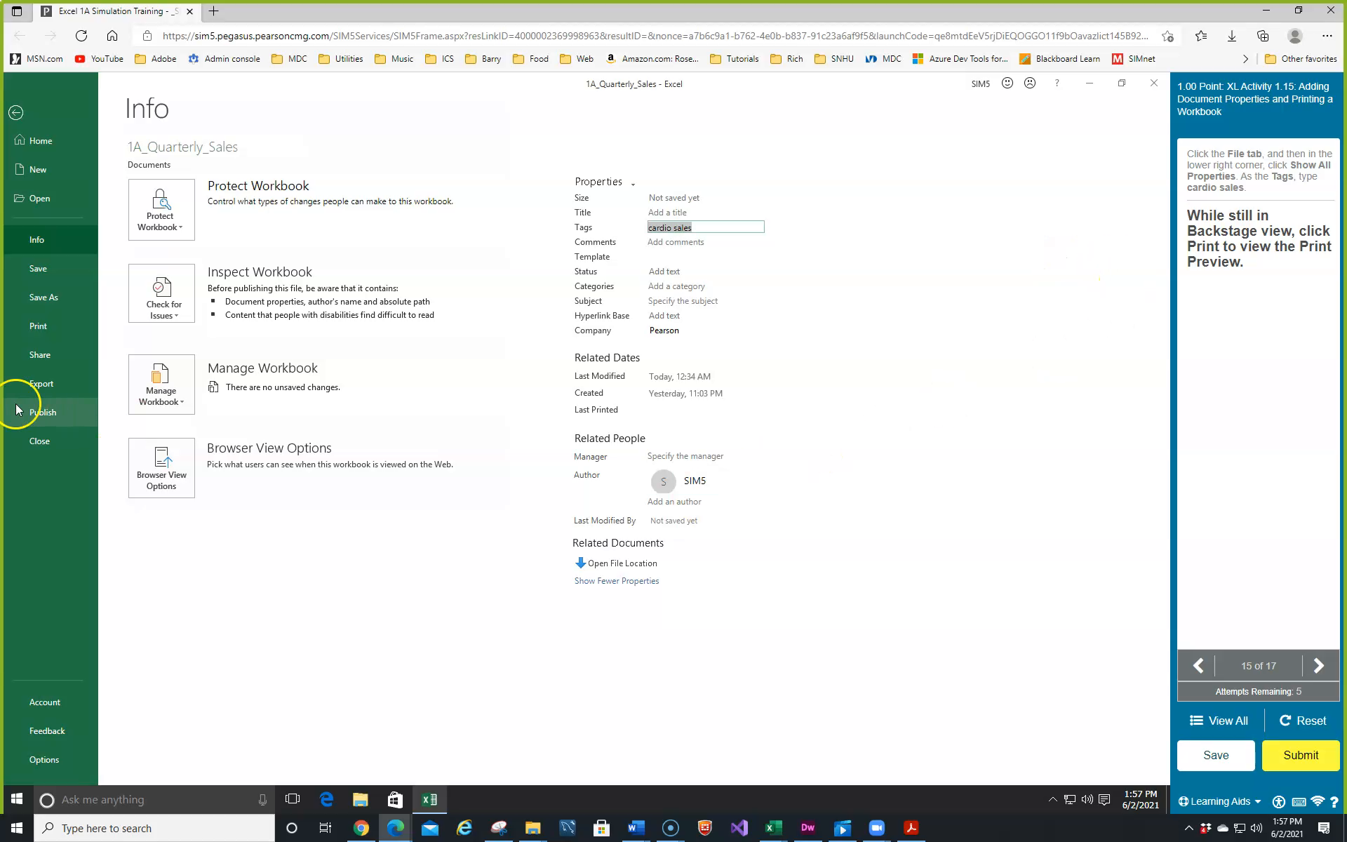
click(35, 327)
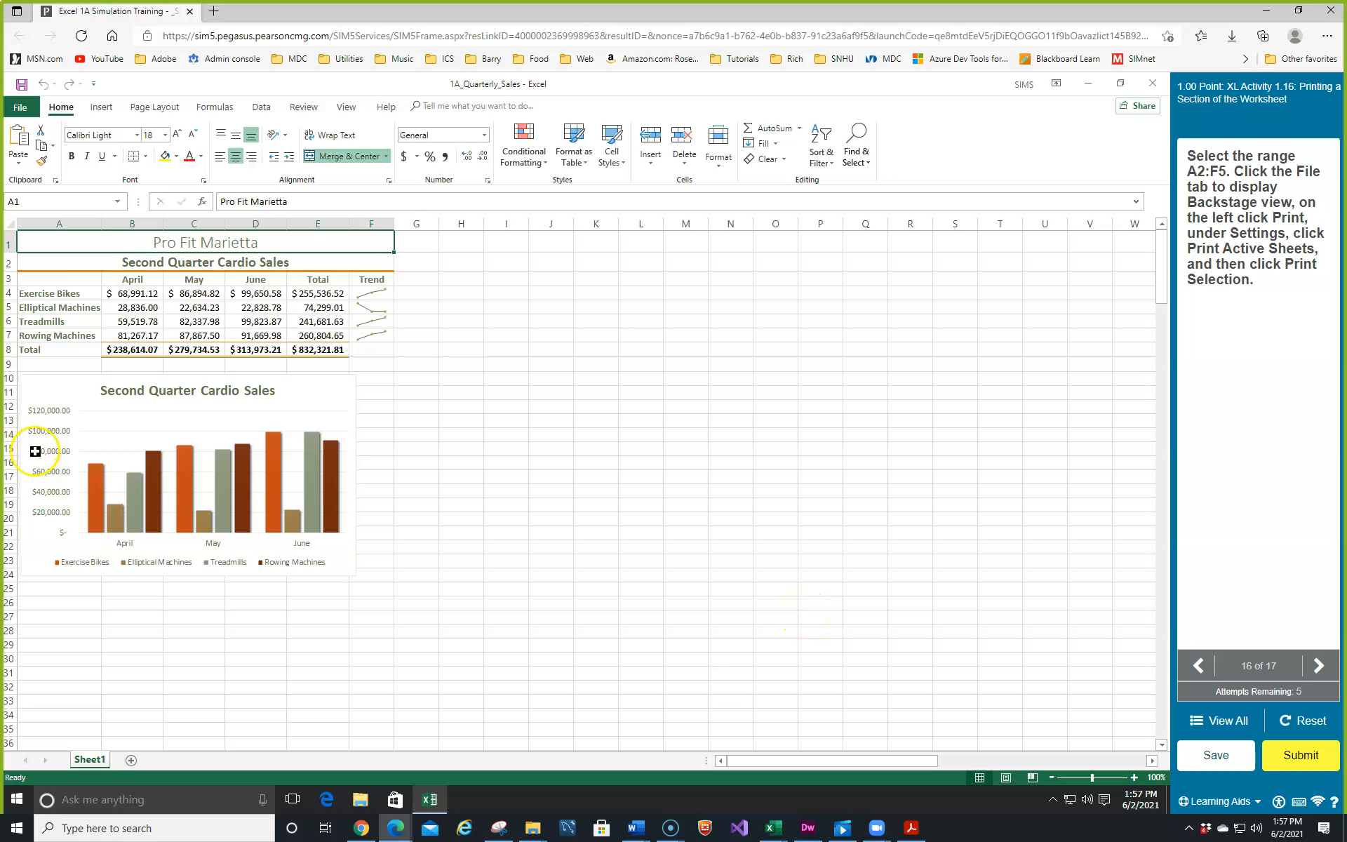
- Select the range A2:F5 and change the print setting to Print Selection
click(39, 263)
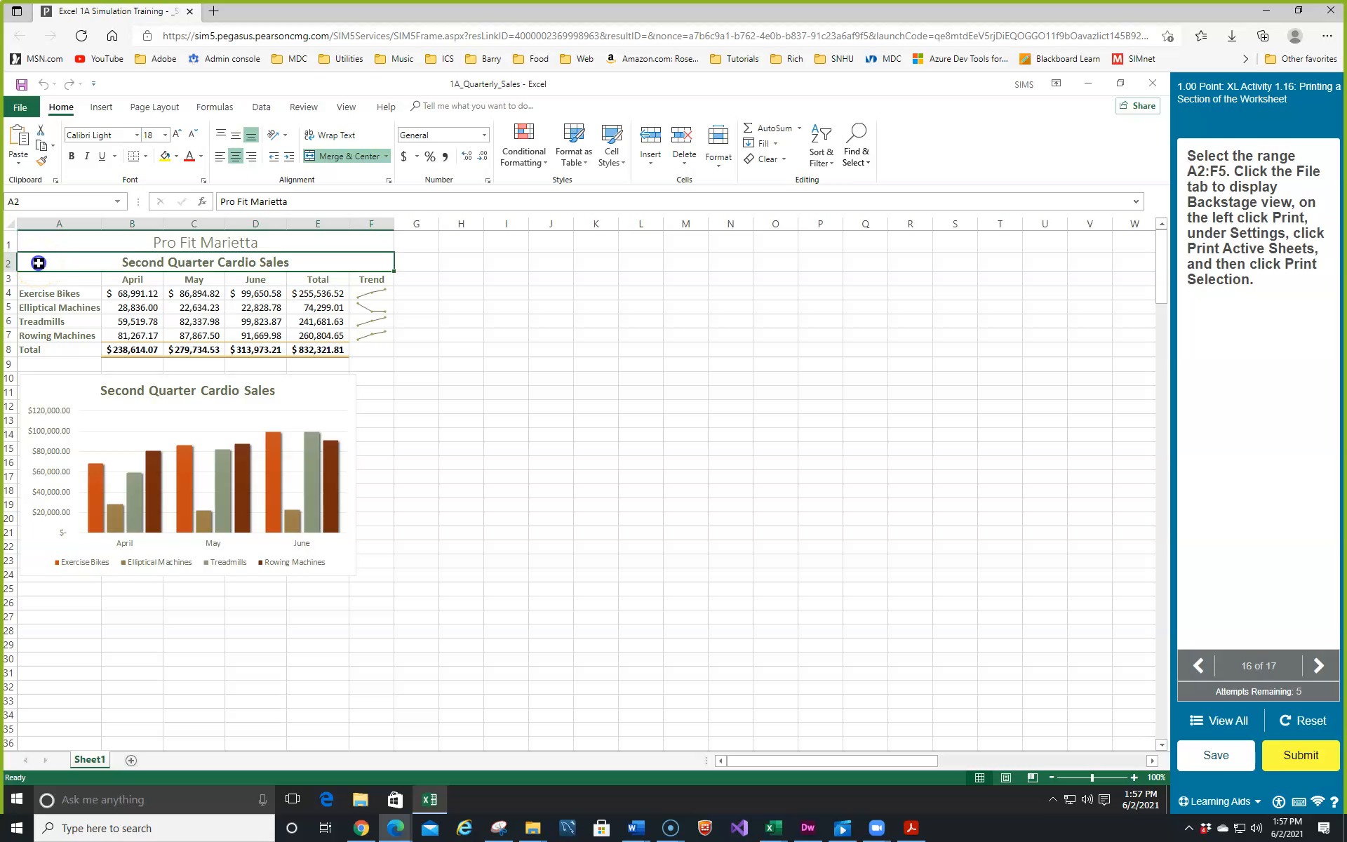
drag(39, 264, 344, 307)
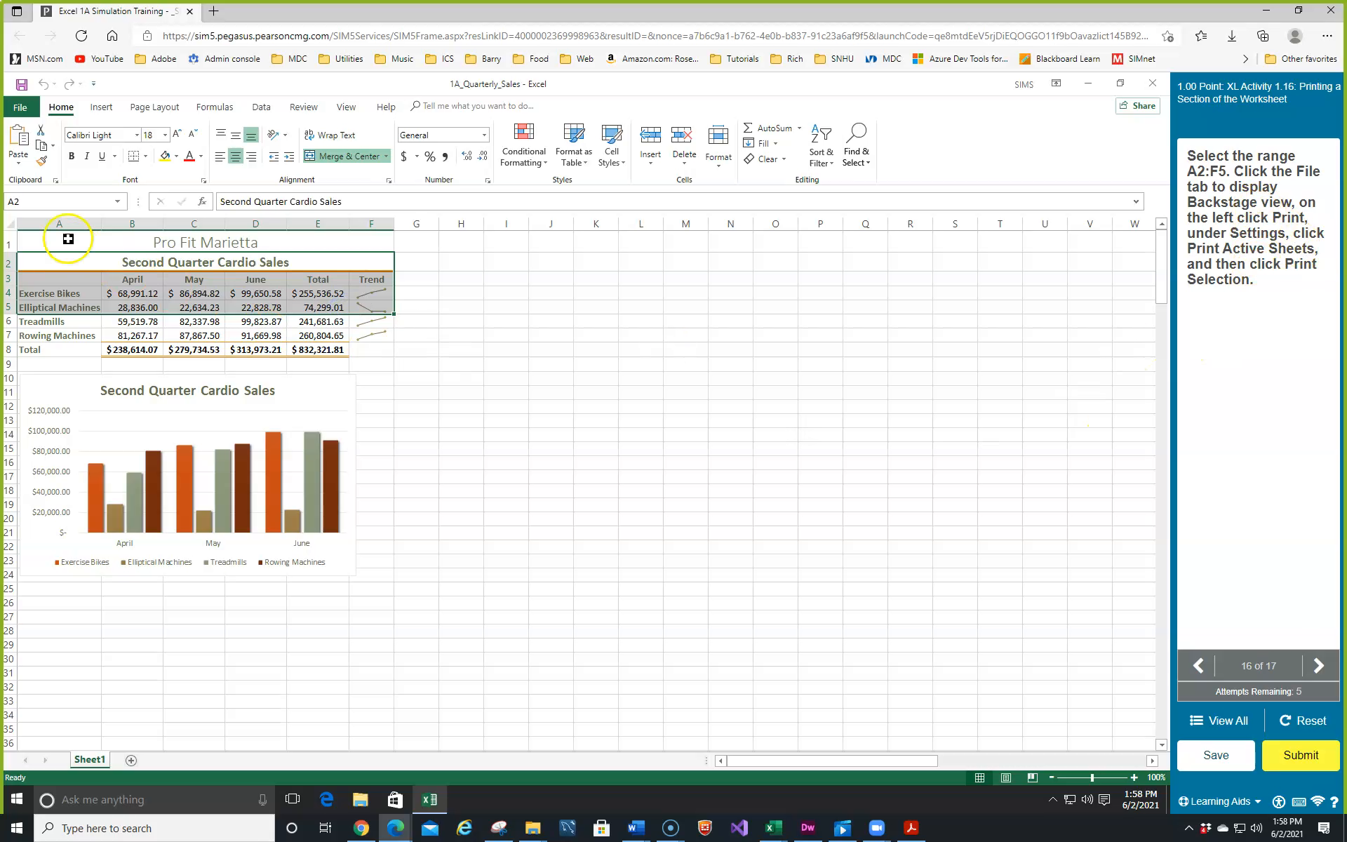
click(21, 111)
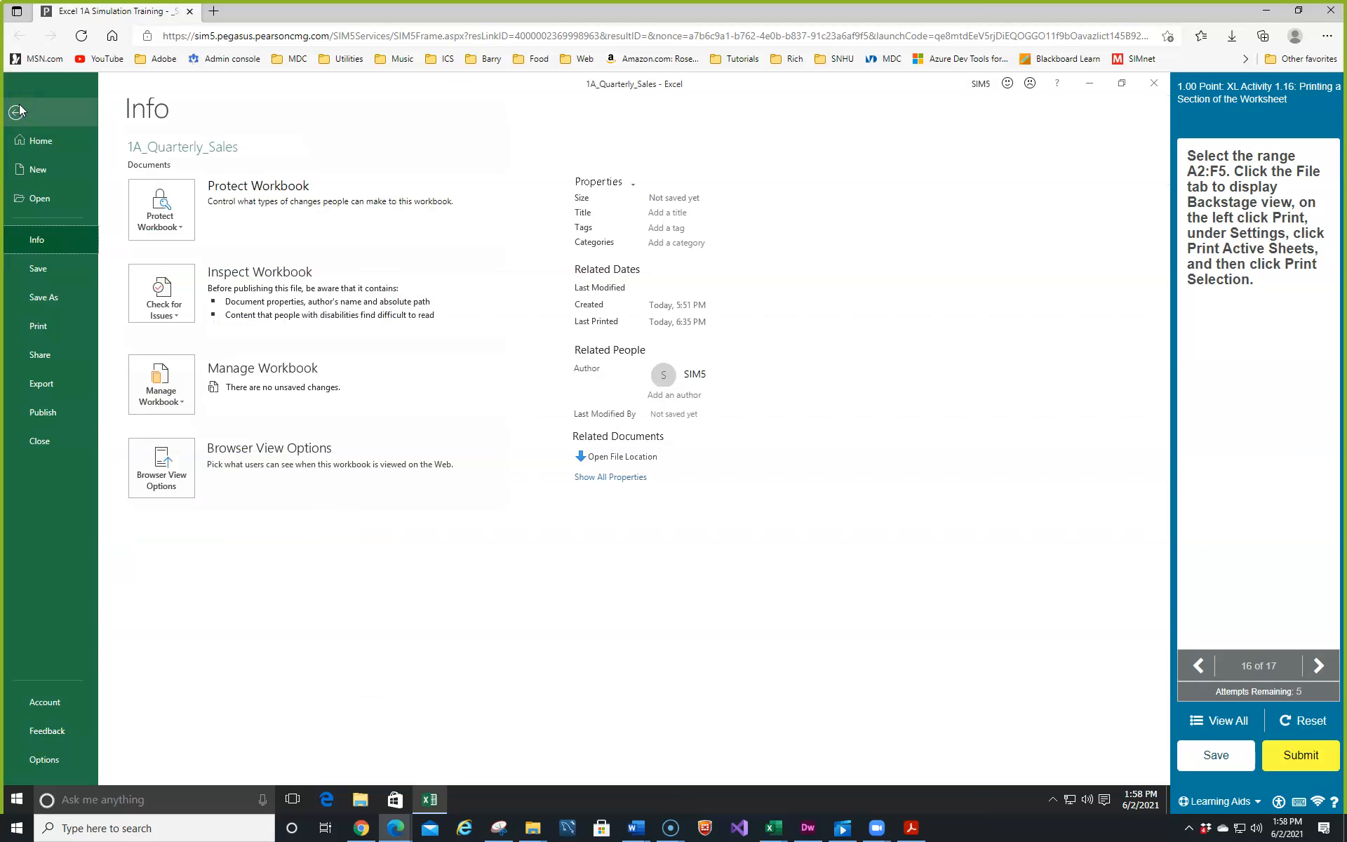
click(38, 326)
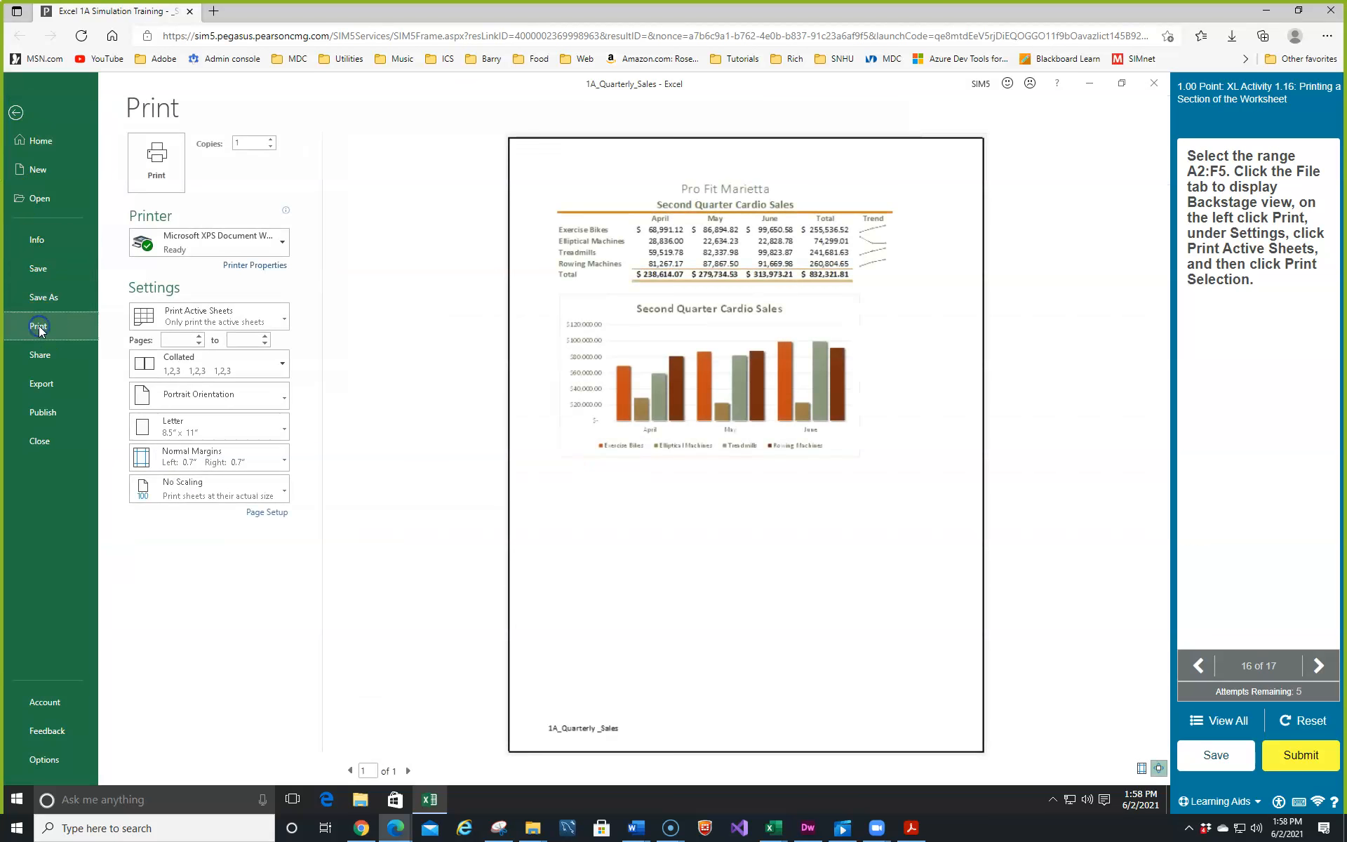
click(217, 316)
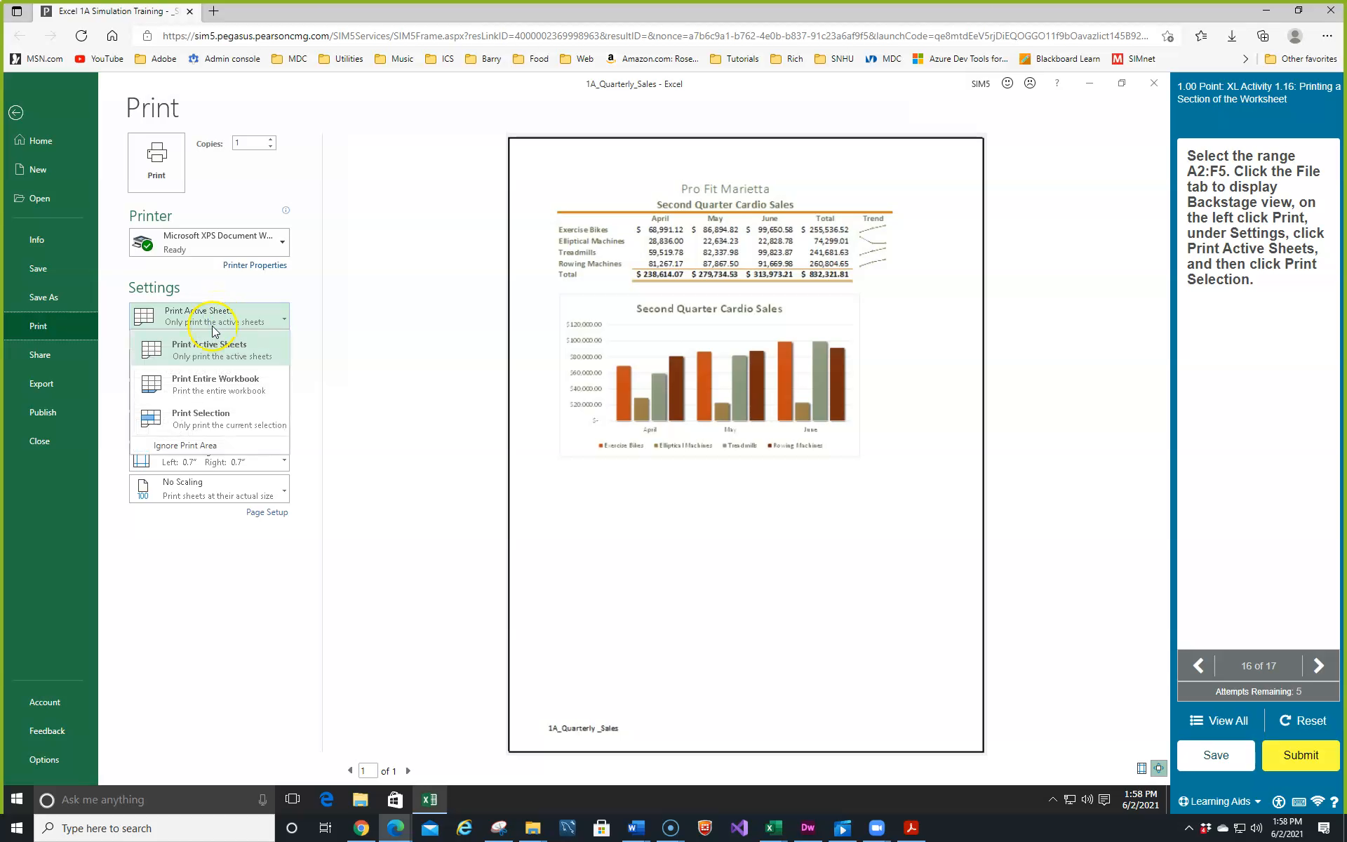
click(199, 420)
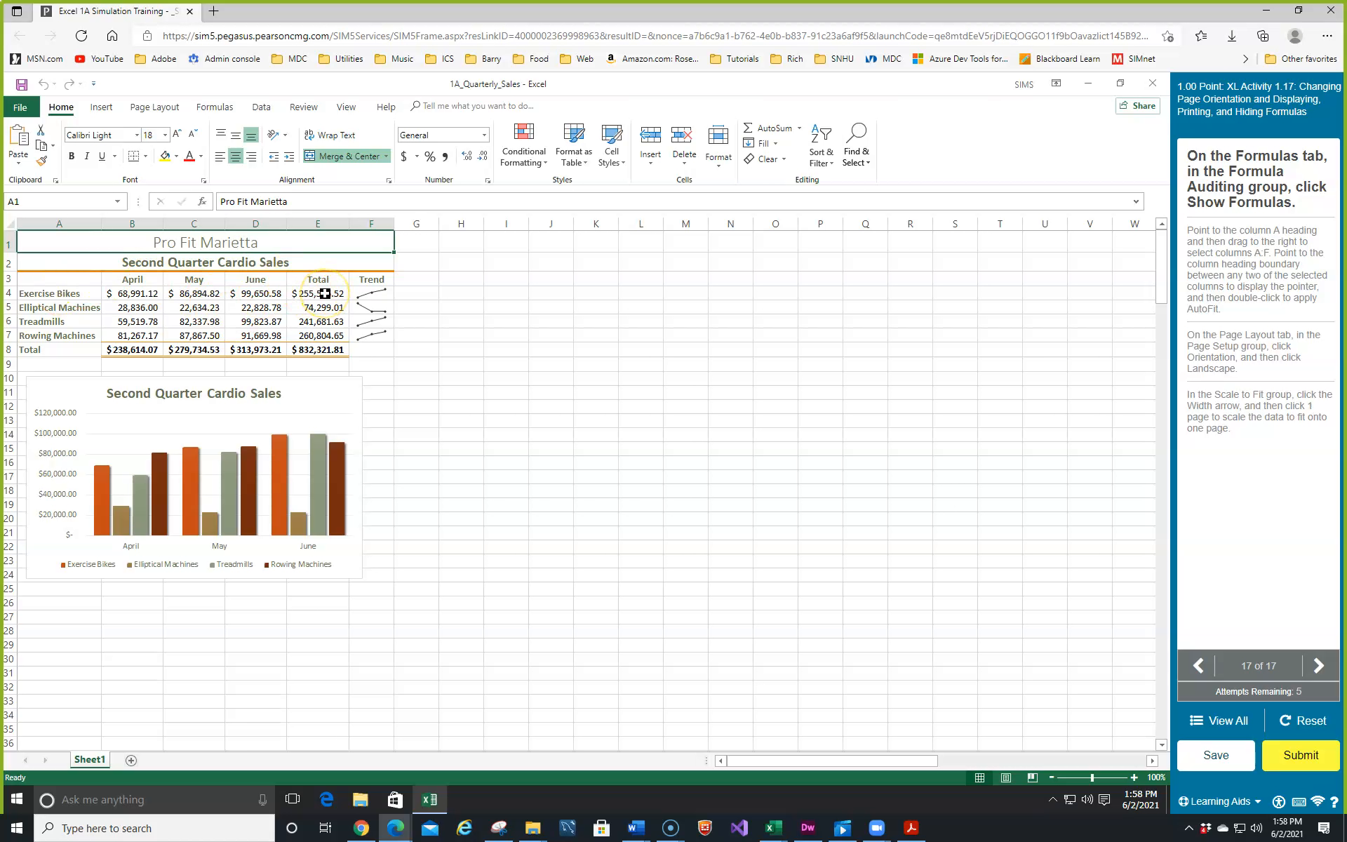
- Show the worksheet's formulas and AutoFit the widths of columns A:F
click(211, 109)
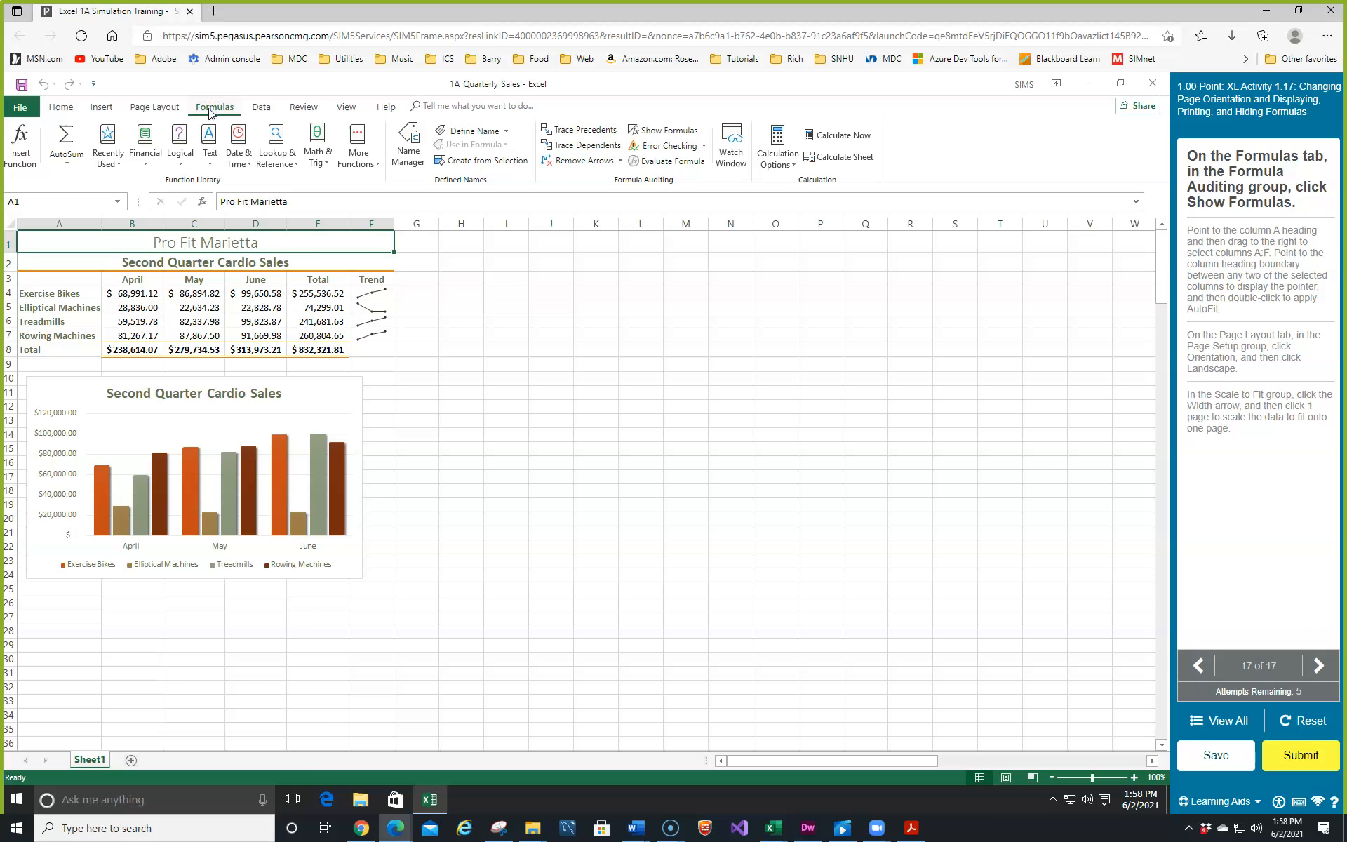
click(665, 134)
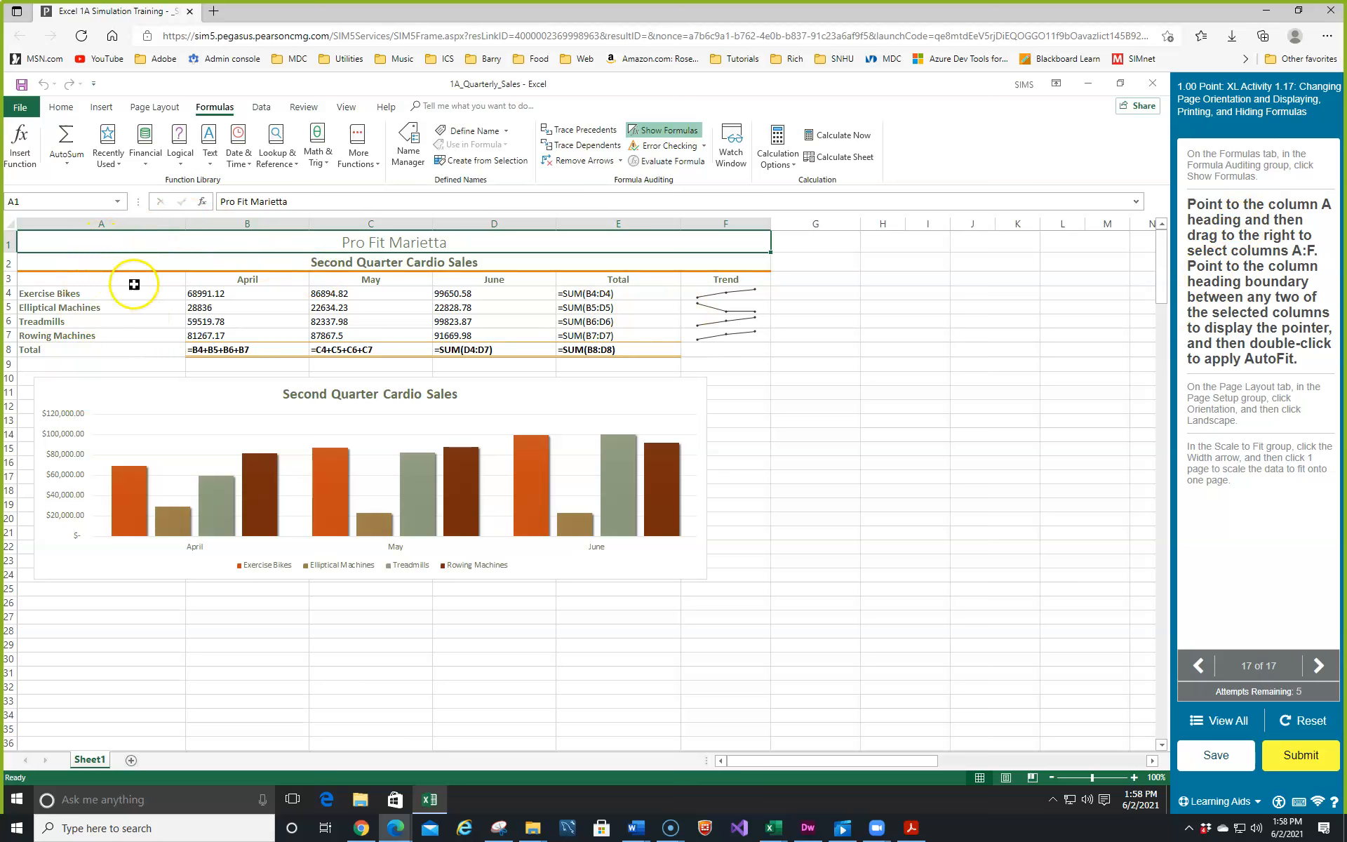
click(115, 223)
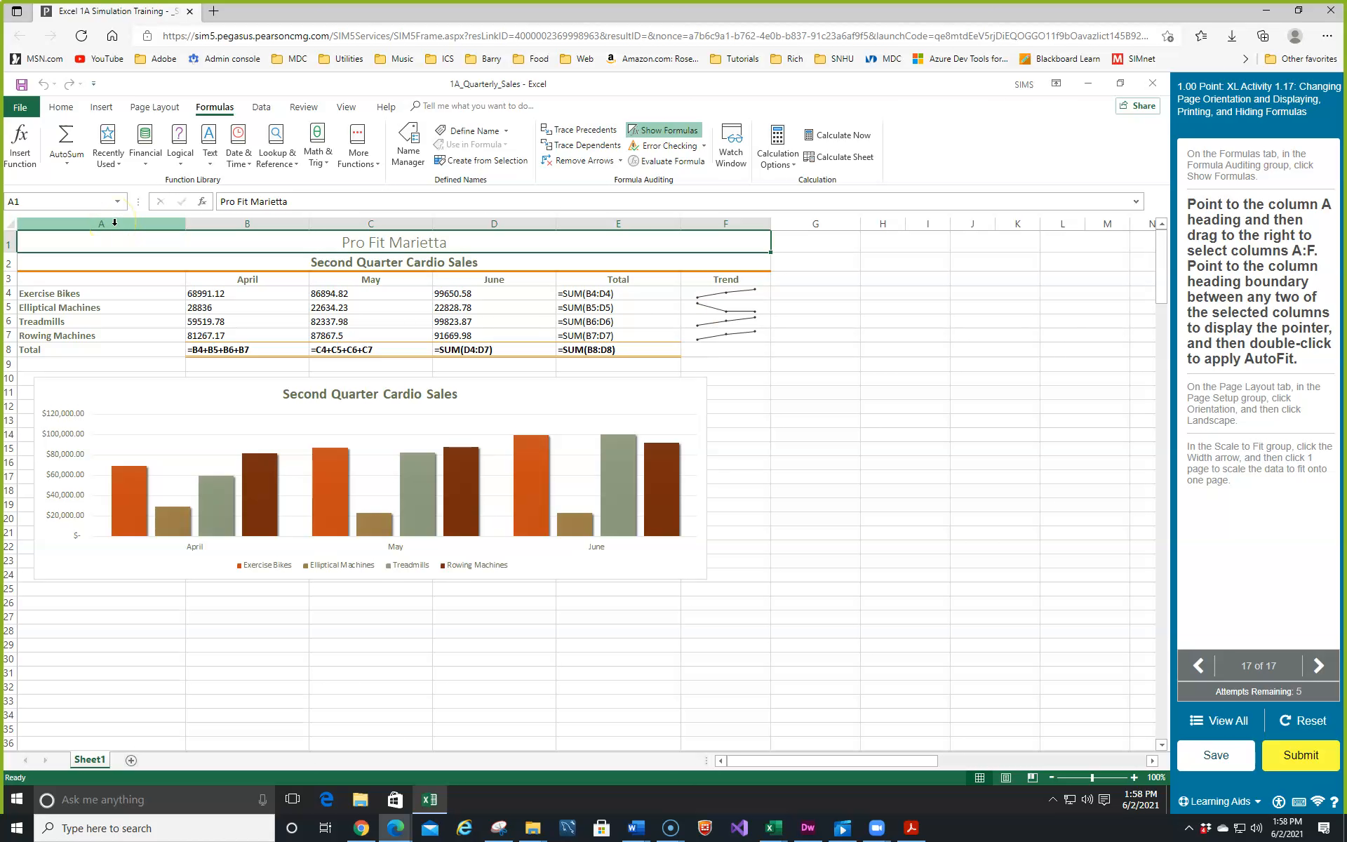
drag(116, 223, 702, 220)
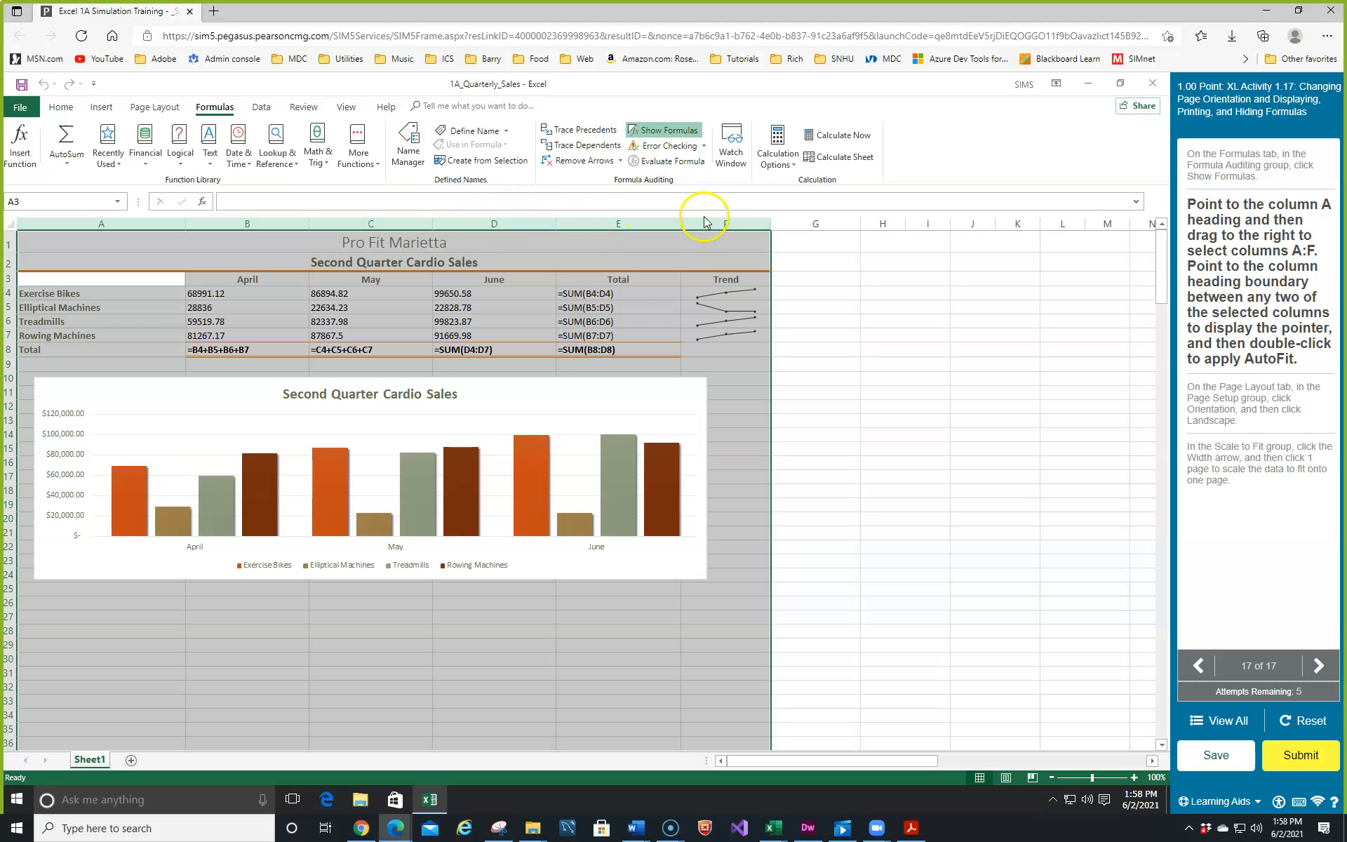
double_click(183, 223)
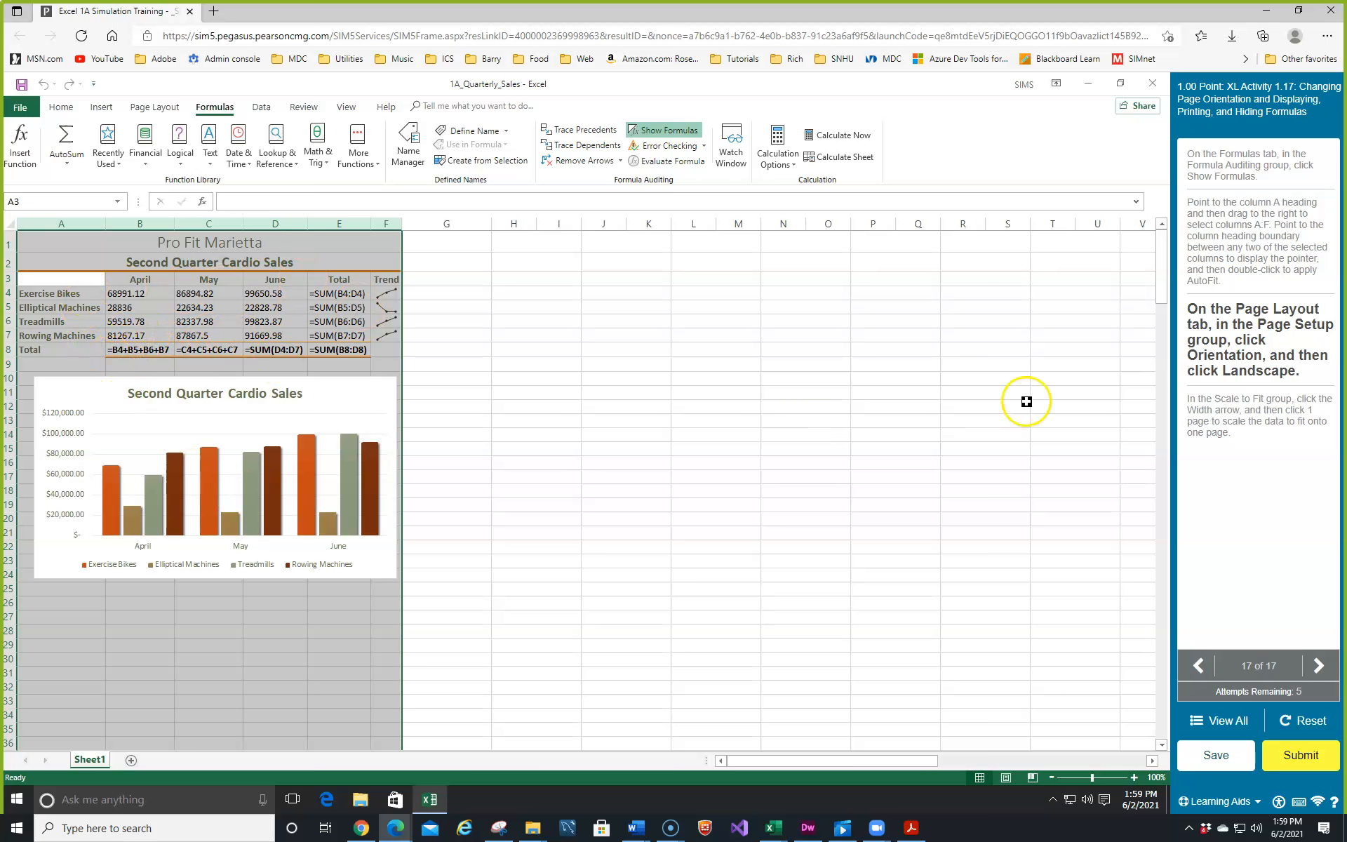
- Change the page orientation of the worksheet to Landscape
click(143, 110)
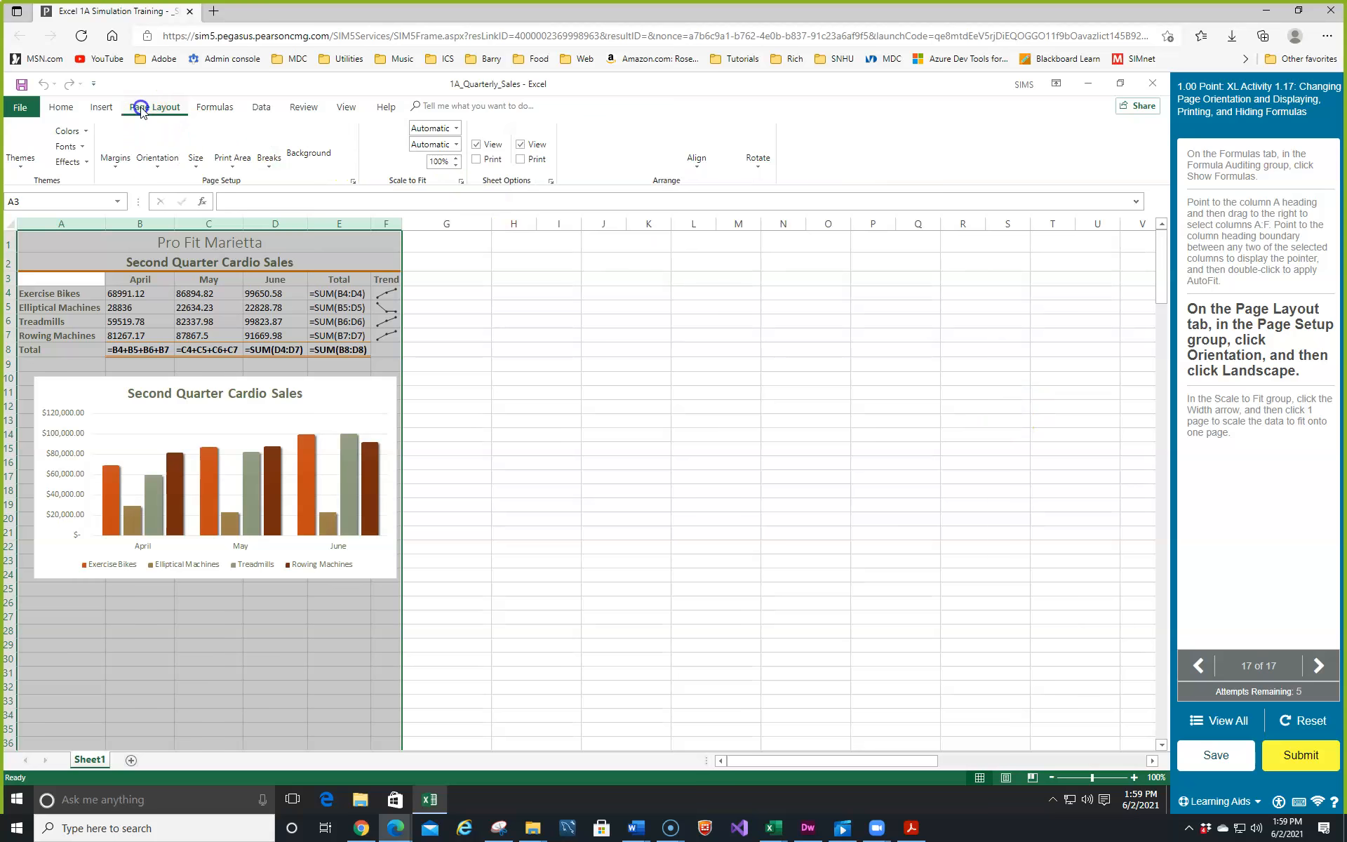
click(161, 161)
click(194, 223)
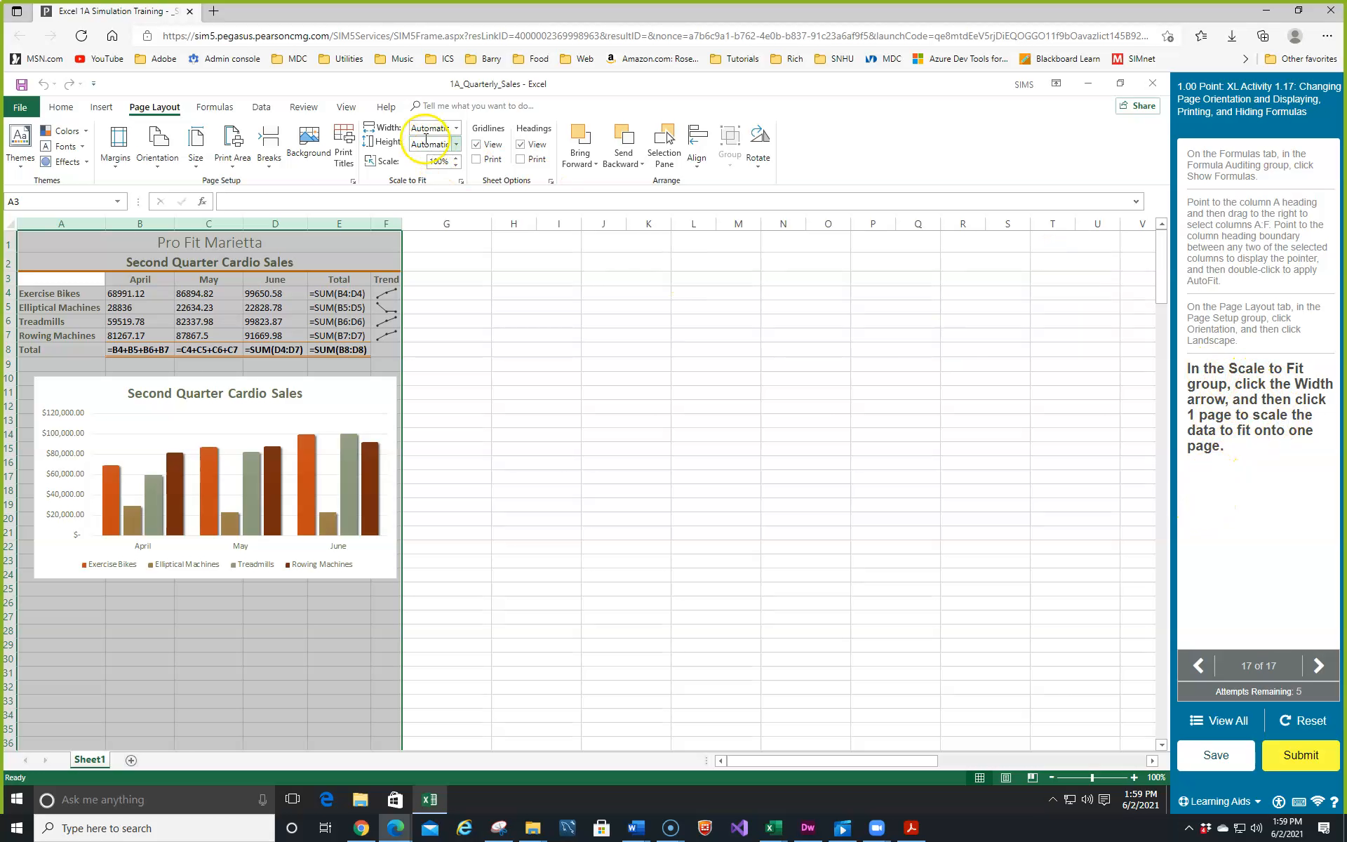
- Scale the worksheet width to fit 1 page and submit the finished assignment
click(457, 129)
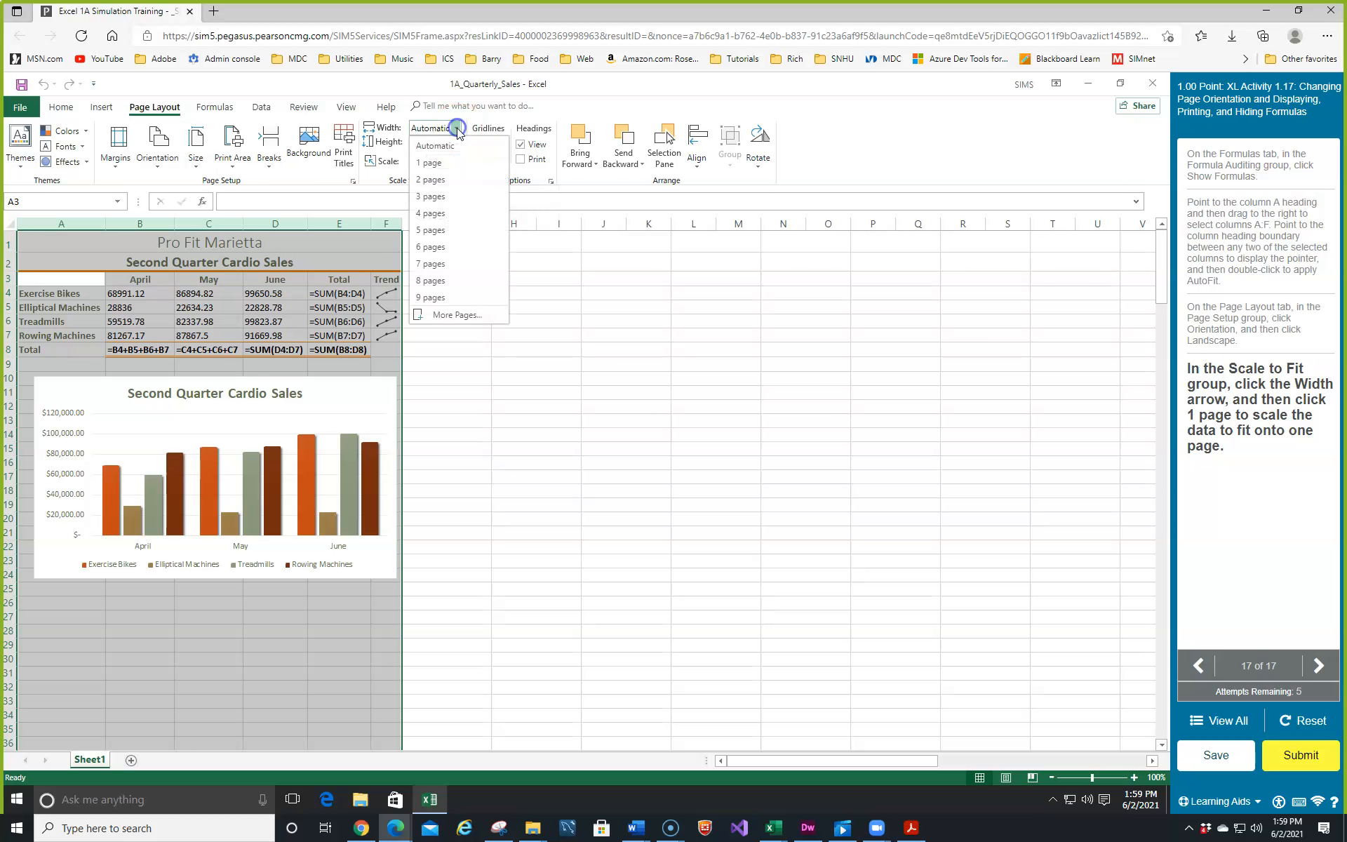
click(436, 164)
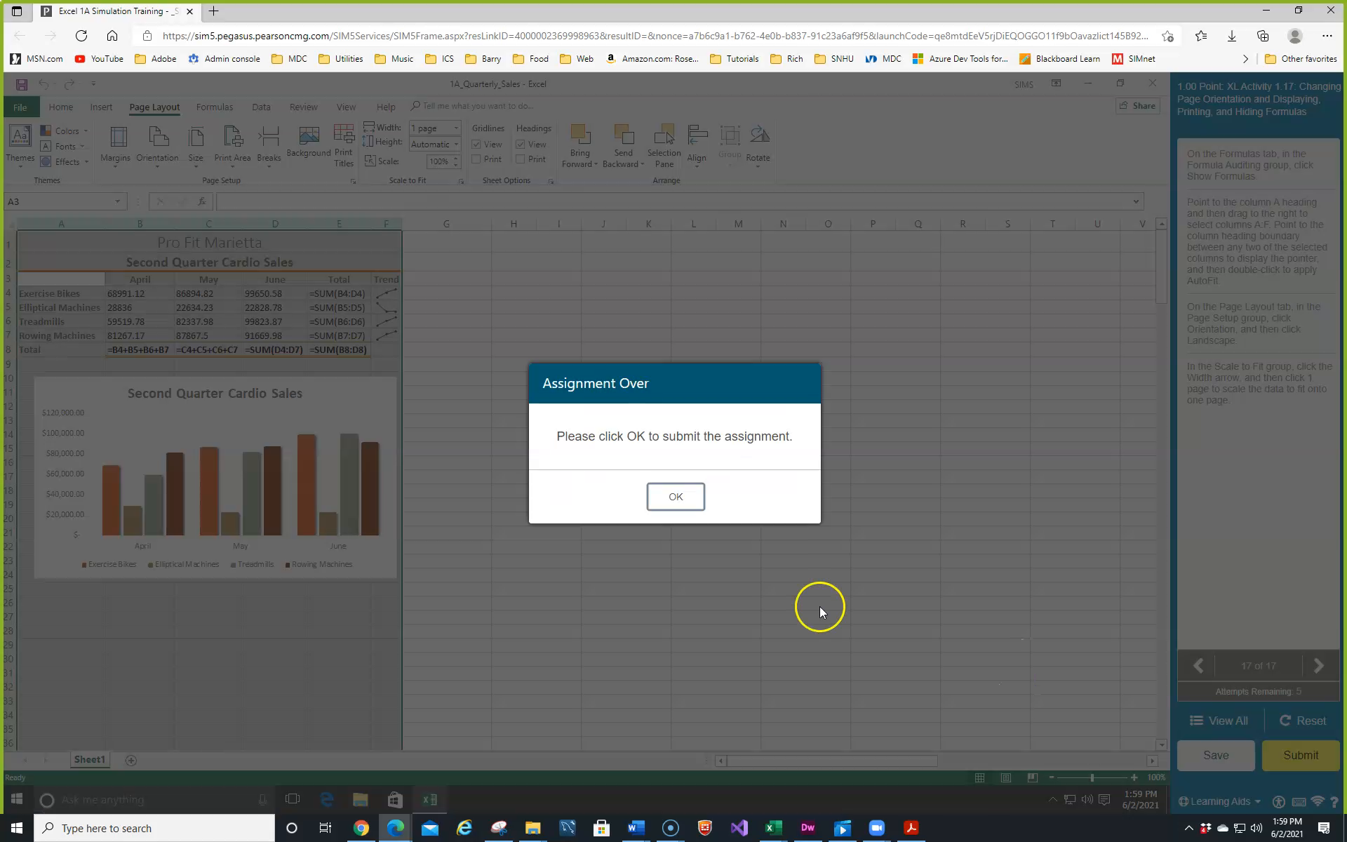
click(677, 499)
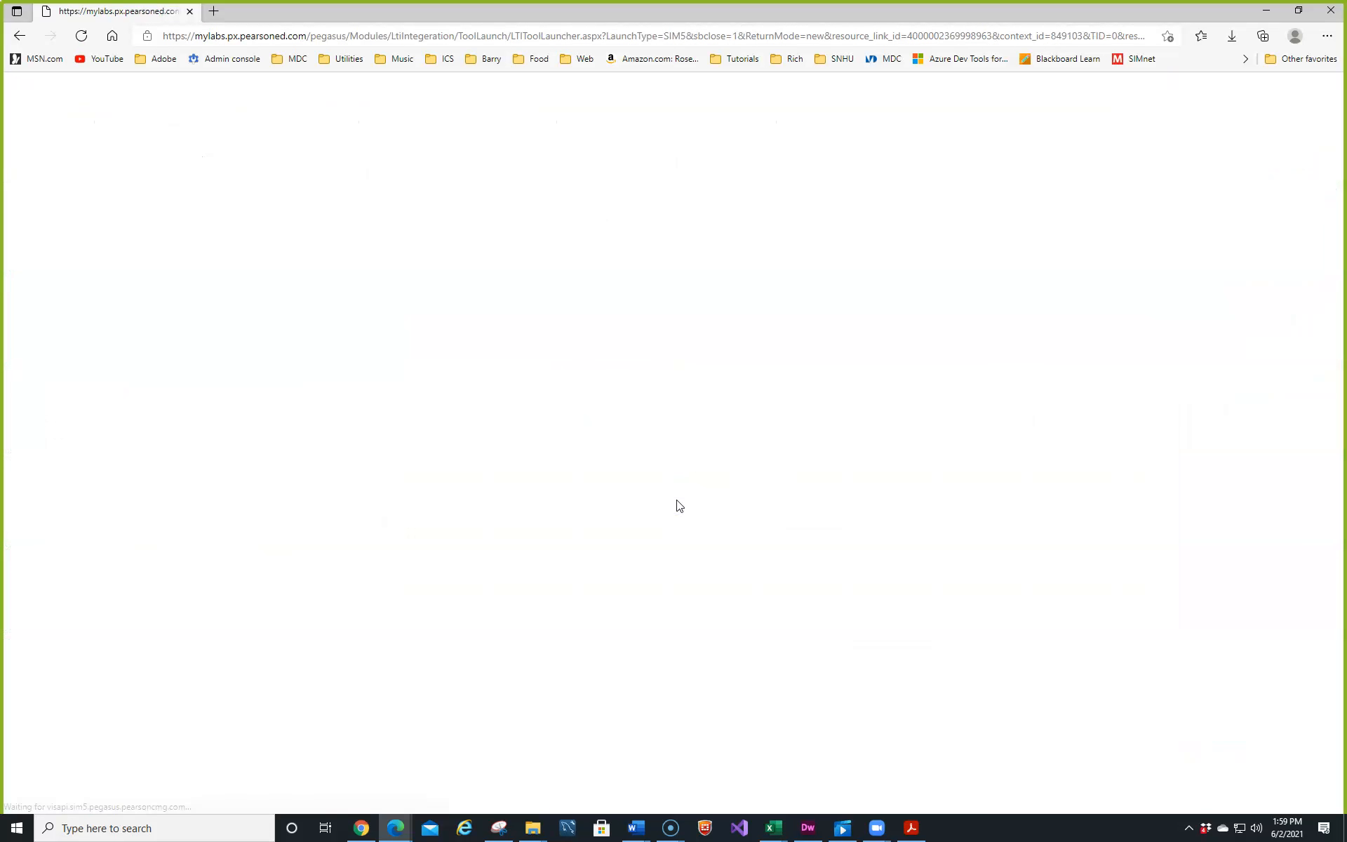